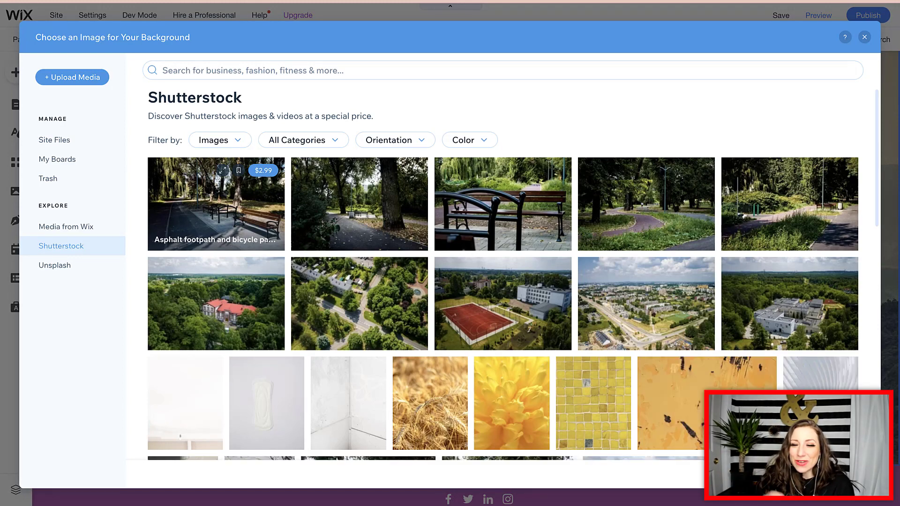
# Step: Browse the Shutterstock images, switch to Unsplash, and set its ocean-waves photo as the strip's background
pyautogui.scroll(-5, 368, 304)
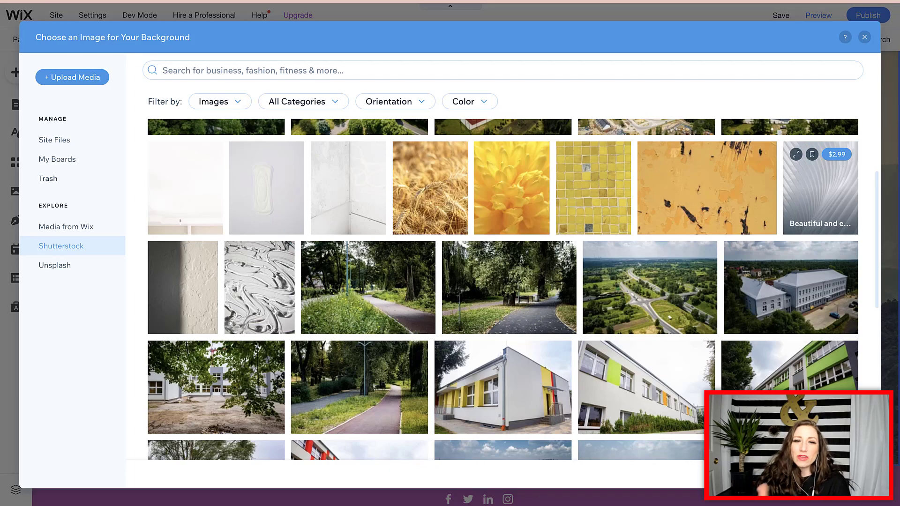
pyautogui.scroll(-5, 791, 230)
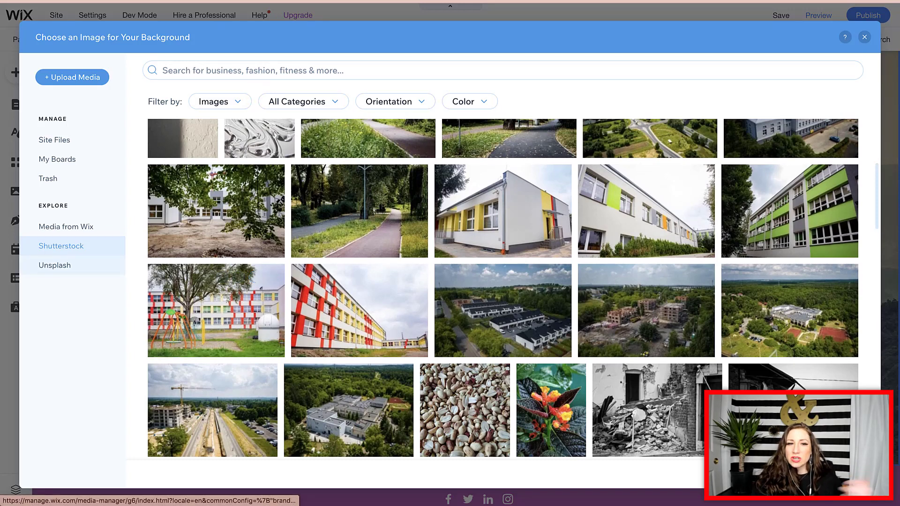
pyautogui.click(54, 265)
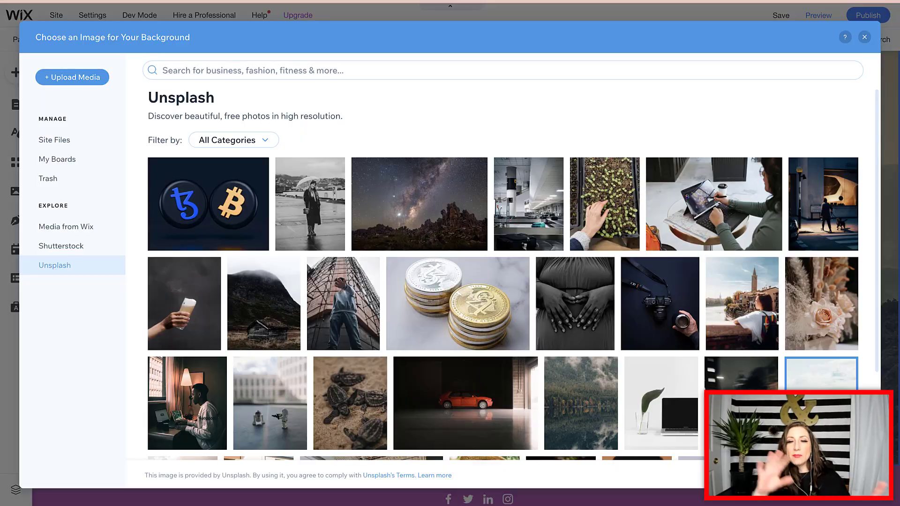
pyautogui.click(824, 475)
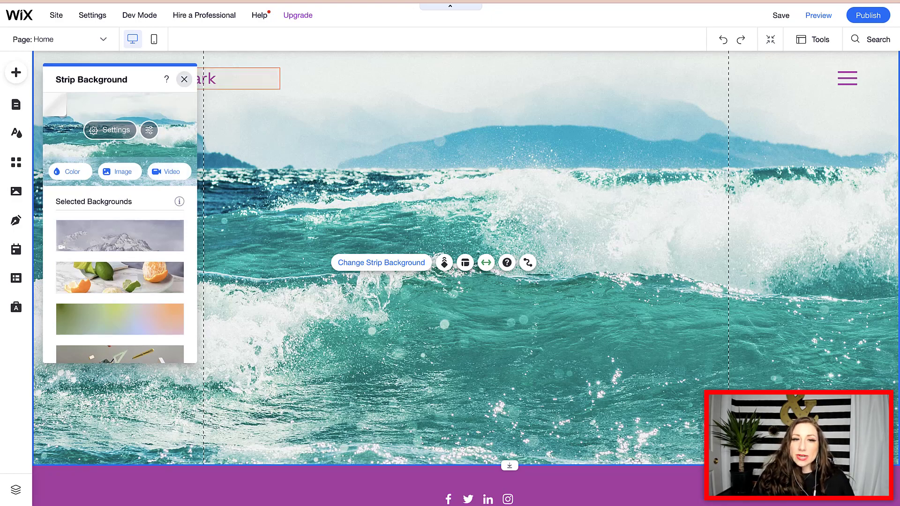
pyautogui.click(184, 80)
# Step: Open the strip's background options and review the image's opacity, backing color, scaling and positioning settings
pyautogui.scroll(3, 464, 262)
pyautogui.scroll(-1, 464, 263)
pyautogui.scroll(-4, 465, 278)
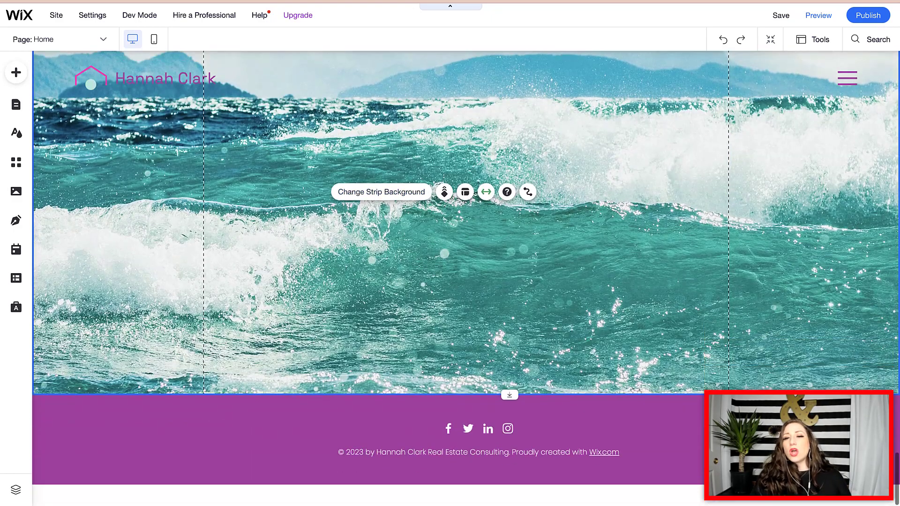
pyautogui.scroll(2, 466, 278)
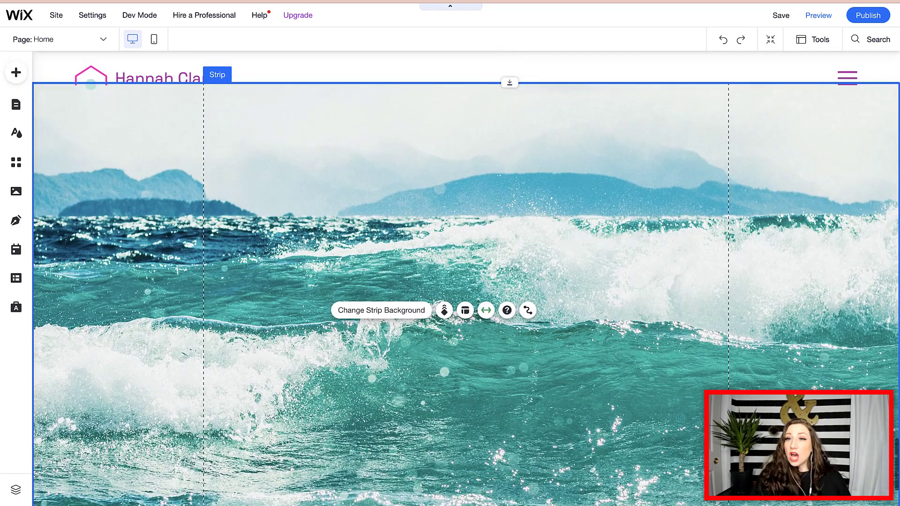
pyautogui.moveTo(466, 83)
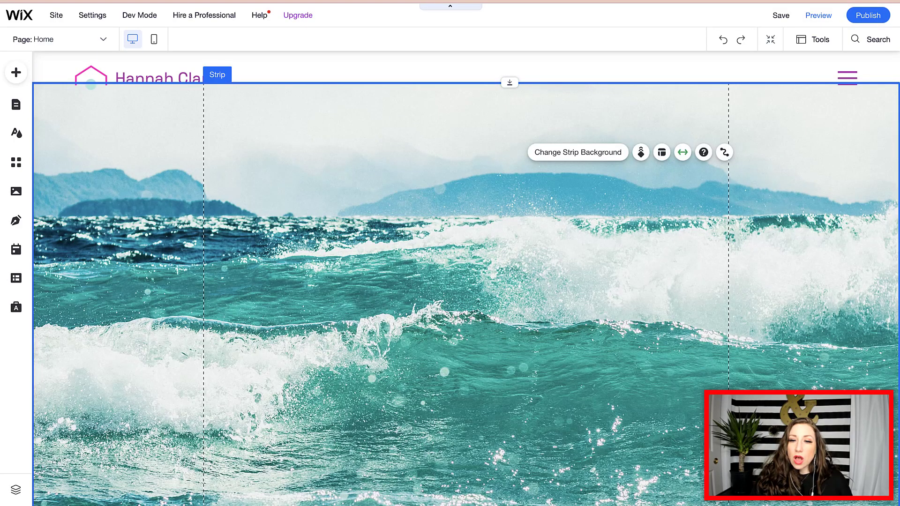
pyautogui.click(578, 152)
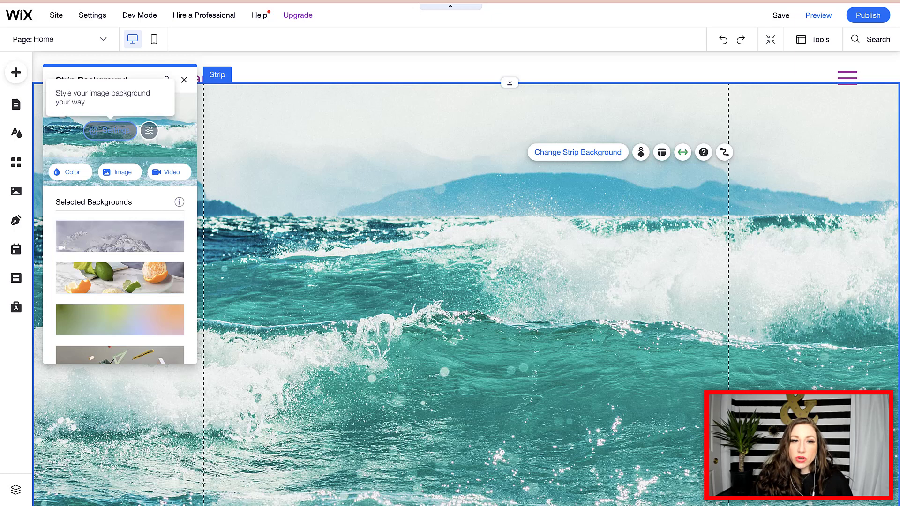
pyautogui.click(111, 130)
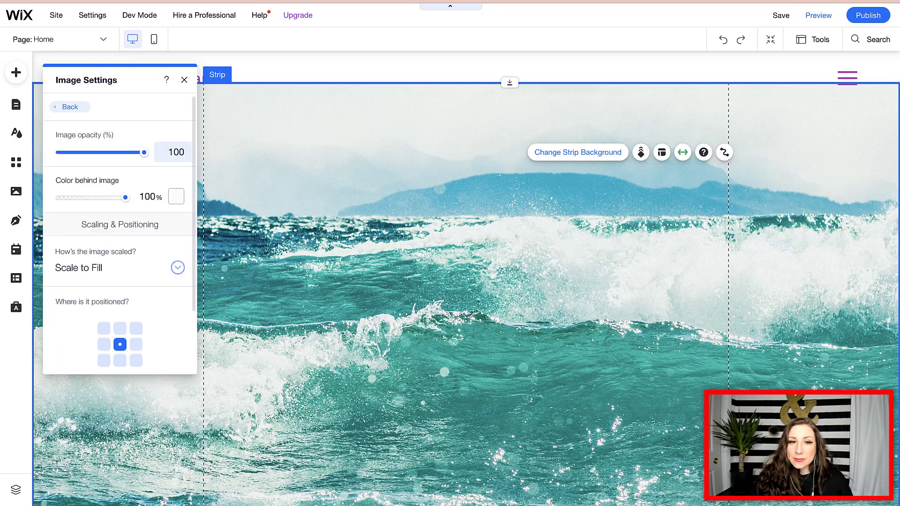
pyautogui.click(70, 107)
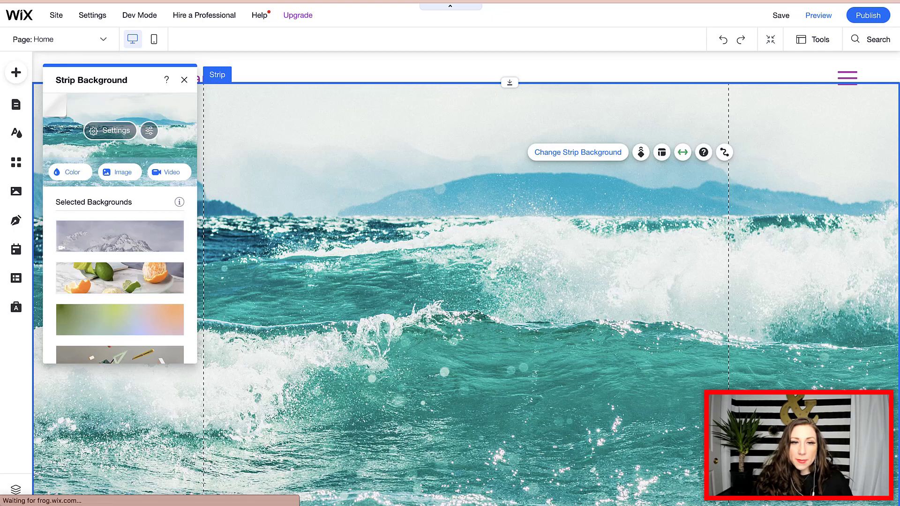
# Step: Open the strip's background photo in Photo Studio and bring up its color filters
pyautogui.click(149, 130)
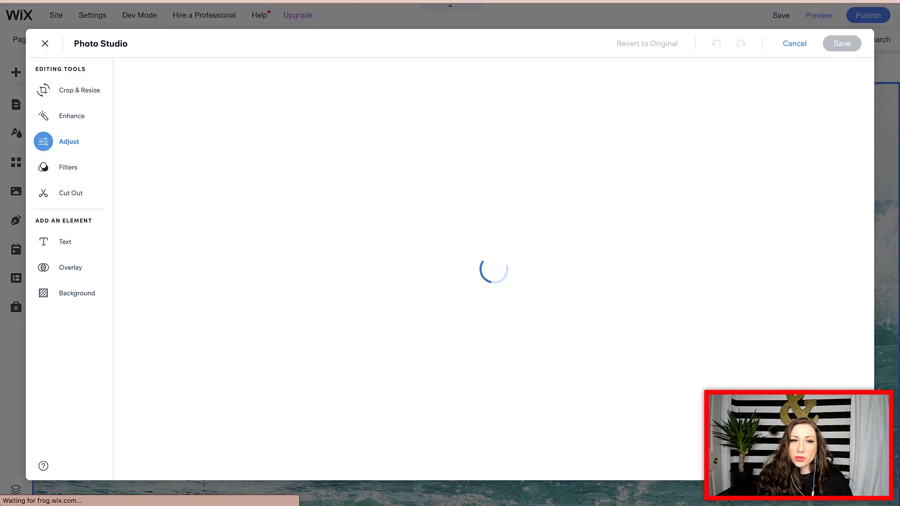
pyautogui.click(795, 43)
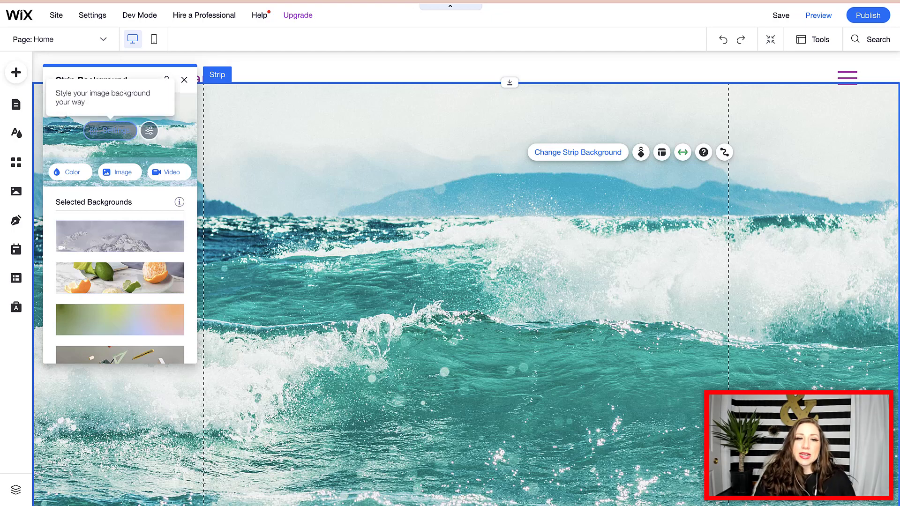
pyautogui.click(149, 130)
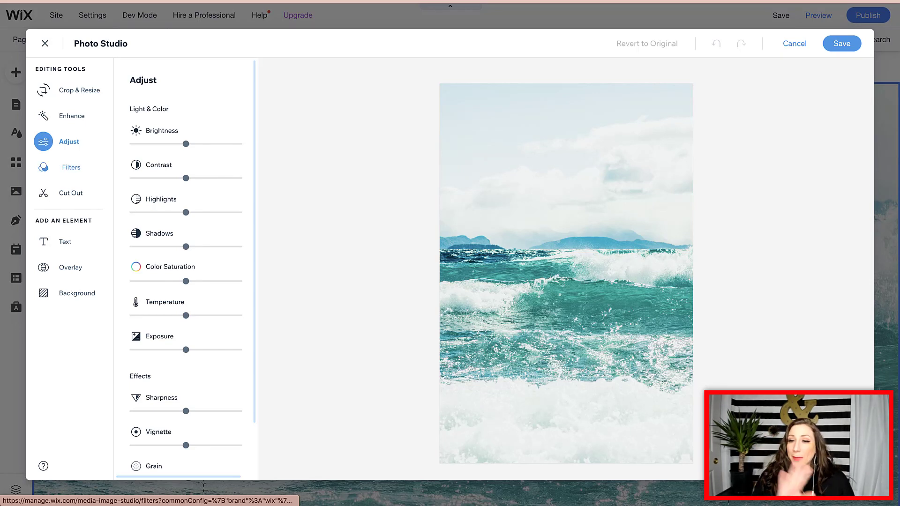
pyautogui.click(71, 167)
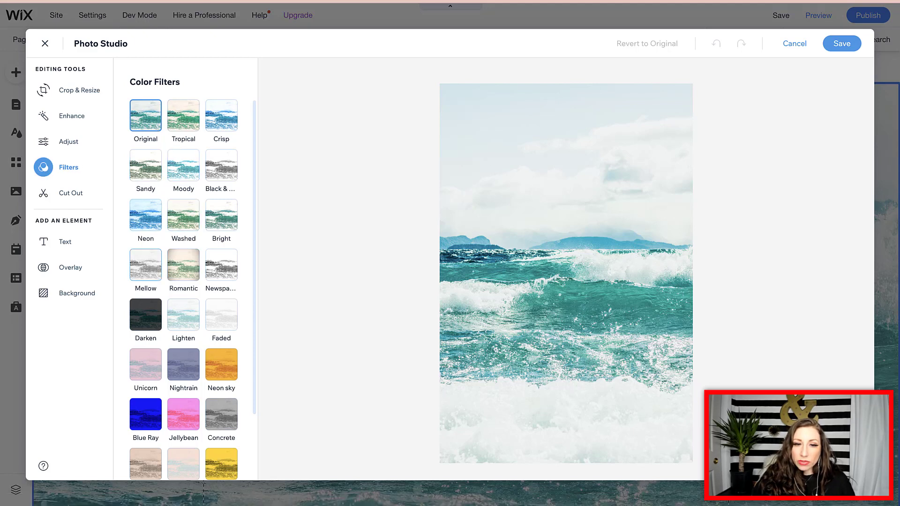
# Step: Try the Mellow, Newspaper and Faded color filters on the ocean photo, returning to Mellow
pyautogui.click(145, 265)
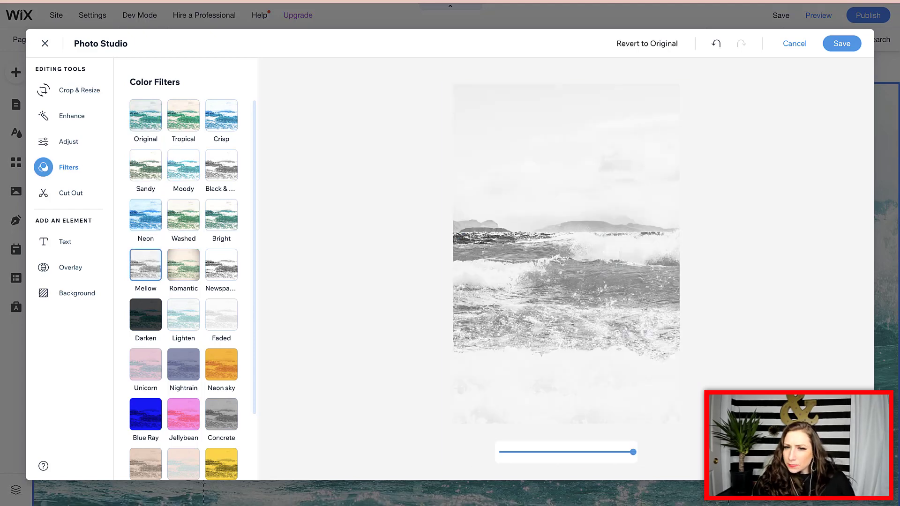
pyautogui.click(222, 265)
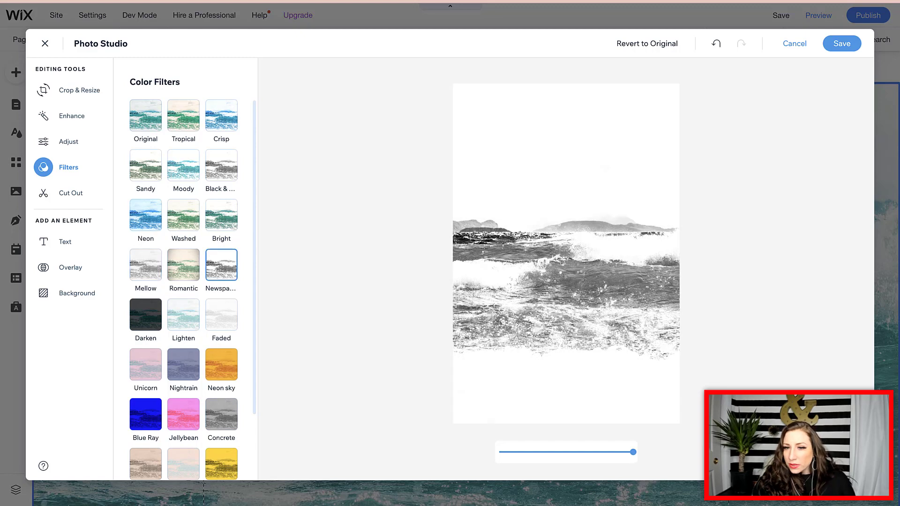
pyautogui.click(221, 314)
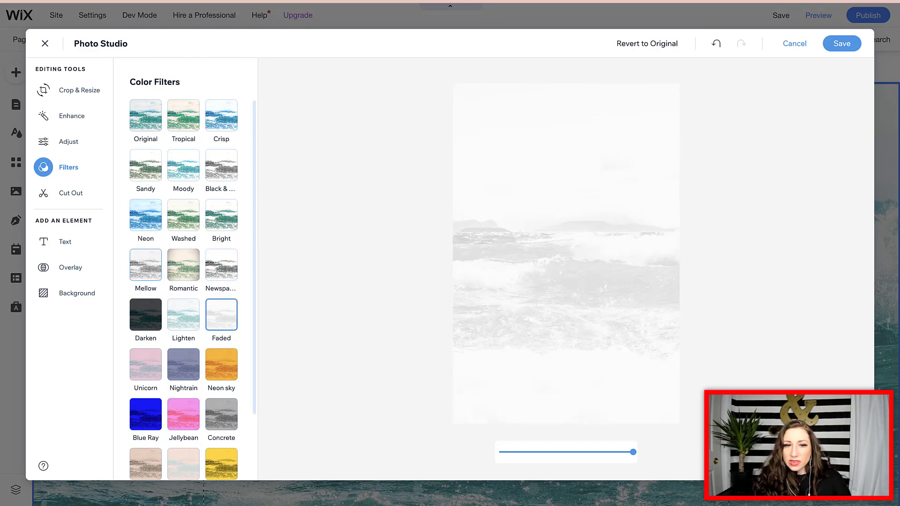
pyautogui.click(145, 265)
# Step: Try the Jellybean, Flamingo and Unicorn color filters on the ocean photo
pyautogui.scroll(-2, 183, 281)
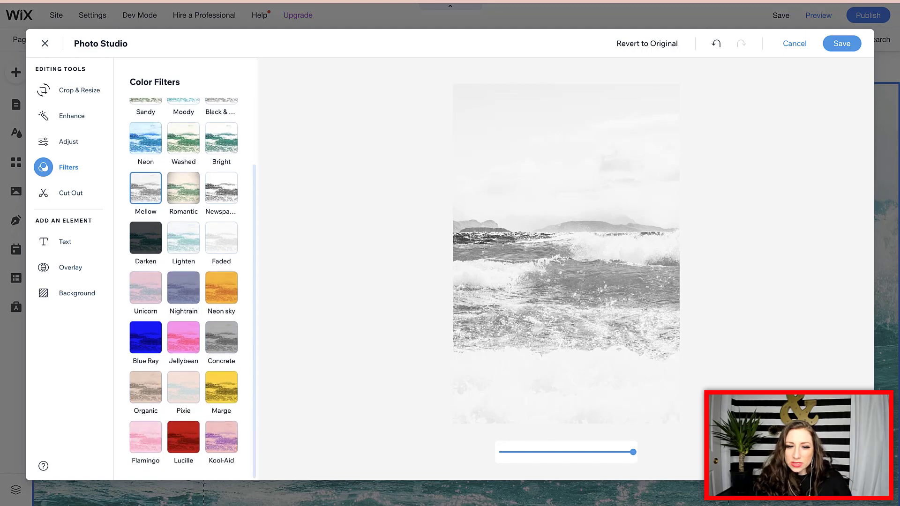
pyautogui.click(183, 339)
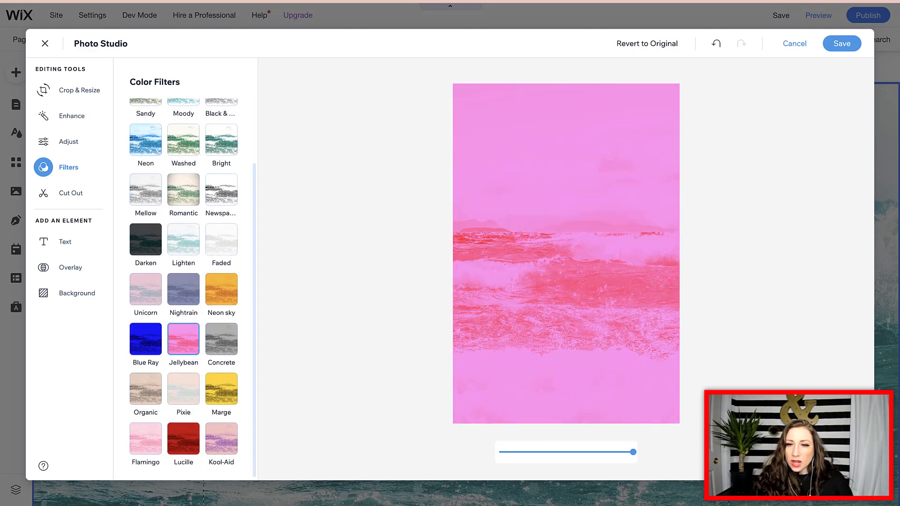
pyautogui.click(146, 439)
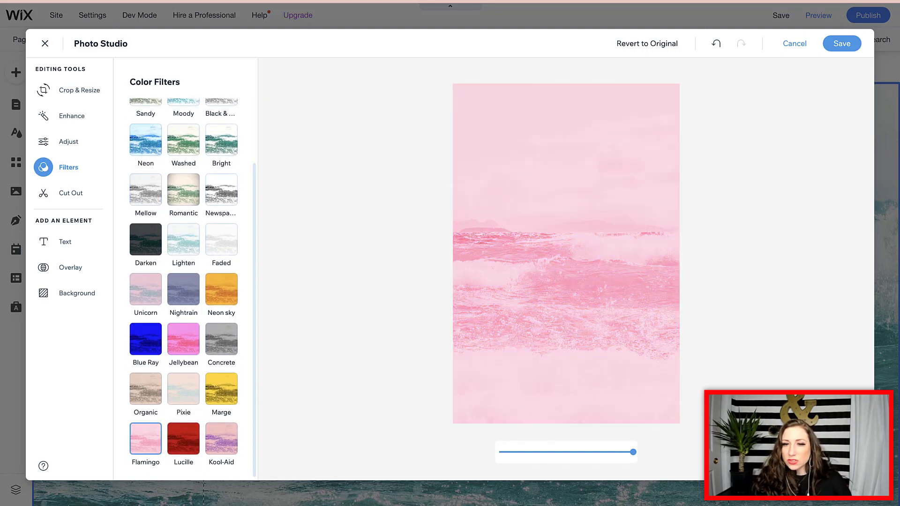
pyautogui.click(183, 339)
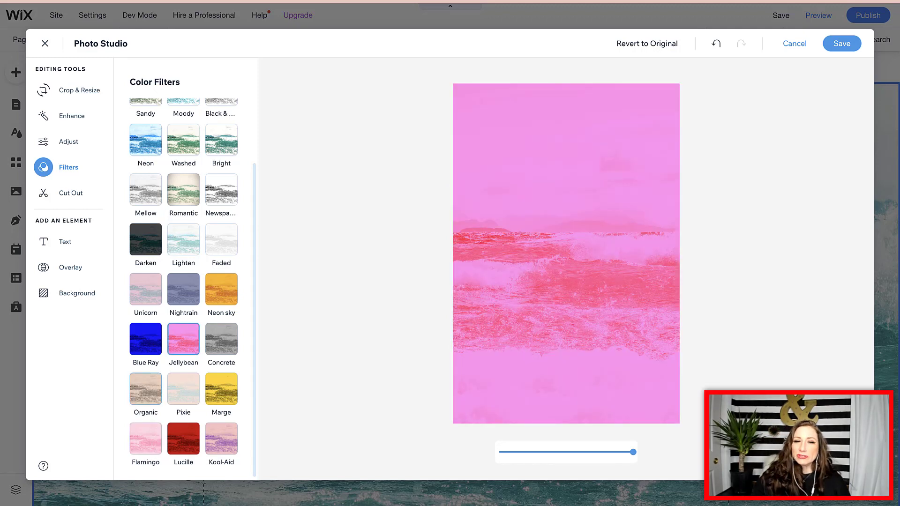
pyautogui.click(146, 290)
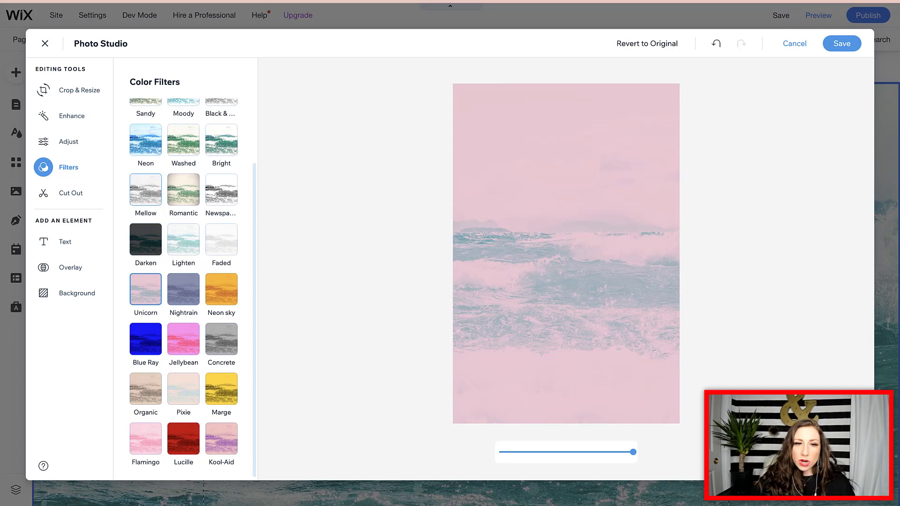
# Step: Apply the Black & White color filter to the ocean photo and save the edited image
pyautogui.scroll(2, 146, 189)
pyautogui.click(221, 165)
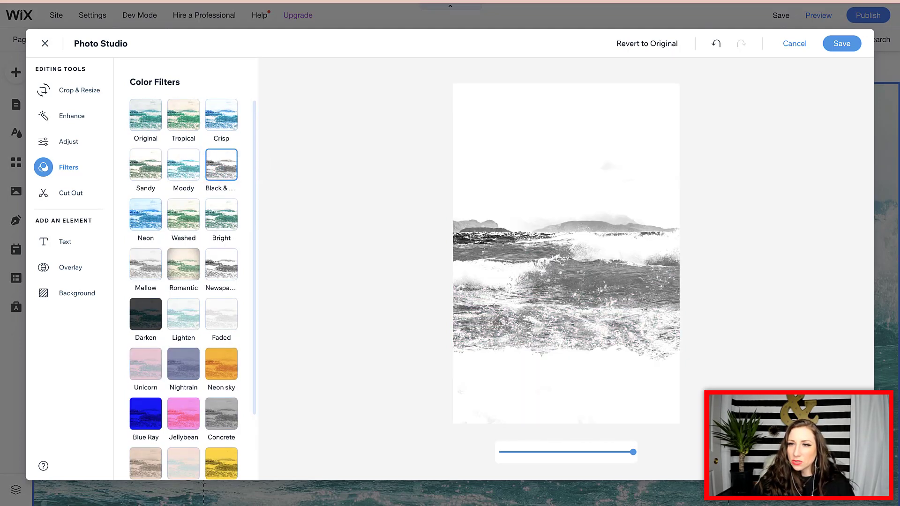
pyautogui.click(841, 43)
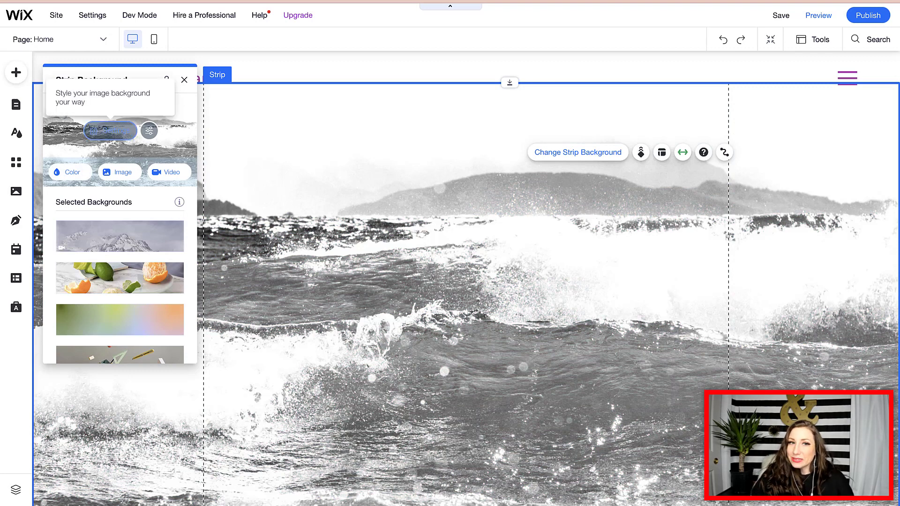
# Step: Open the strip background's image settings and set the color behind the image to dark gray #757575
pyautogui.click(111, 130)
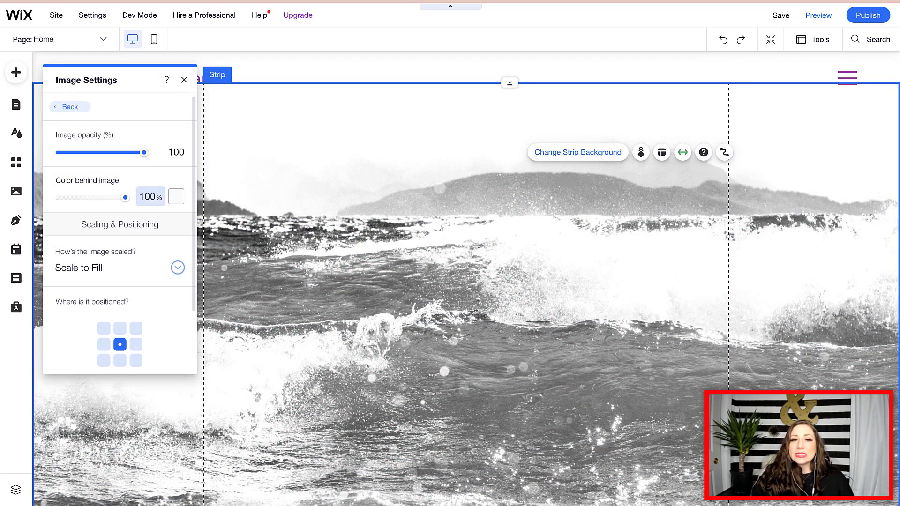
pyautogui.click(176, 197)
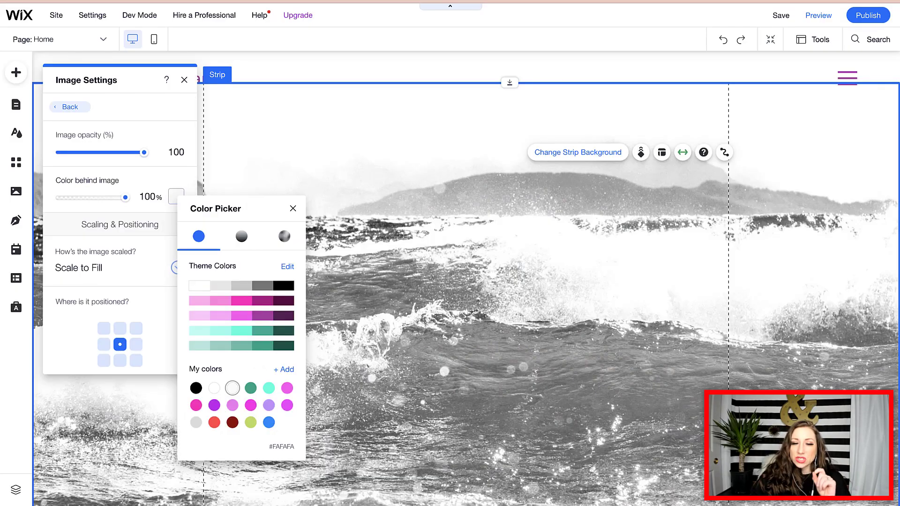
pyautogui.click(262, 286)
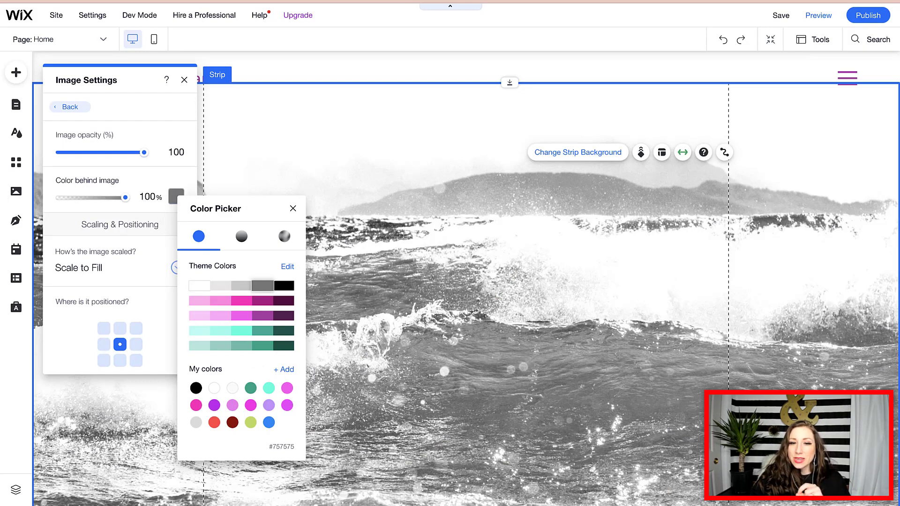
pyautogui.click(293, 208)
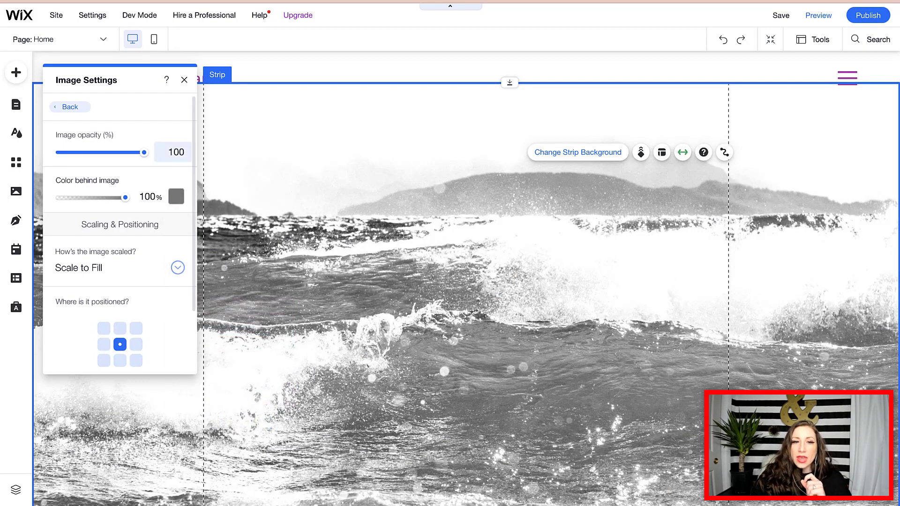
# Step: Lower the strip background's image opacity to 52%
pyautogui.moveTo(144, 152); pyautogui.dragTo(141, 153)
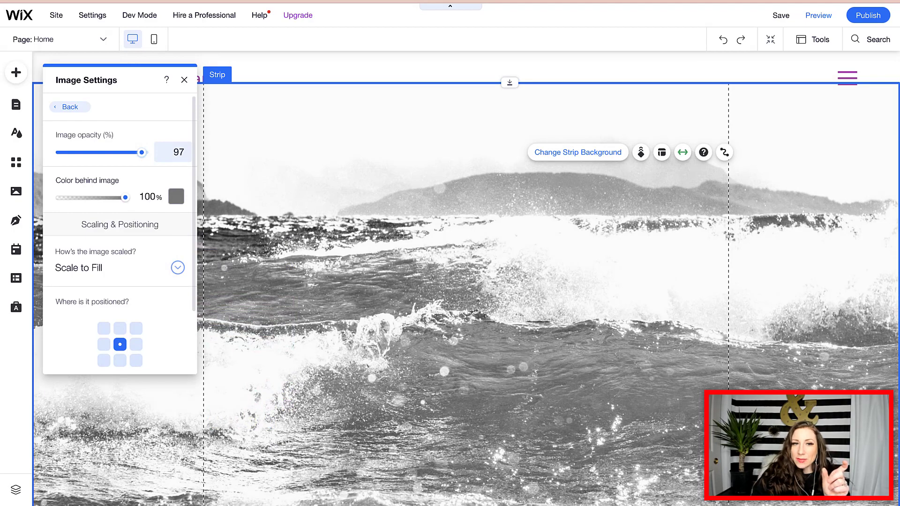
pyautogui.press('Down')
pyautogui.press('Down')
pyautogui.press('Down')
pyautogui.press('Down')
pyautogui.press('Down')
pyautogui.press('Down')
pyautogui.press('Down')
pyautogui.press('Down')
pyautogui.press('Down')
pyautogui.press('Down')
pyautogui.press('Down')
pyautogui.press('Down')
pyautogui.press('Down')
pyautogui.press('Down')
pyautogui.press('Down')
pyautogui.press('Down')
pyautogui.press('Down')
pyautogui.press('Down')
pyautogui.press('Down')
pyautogui.press('Down')
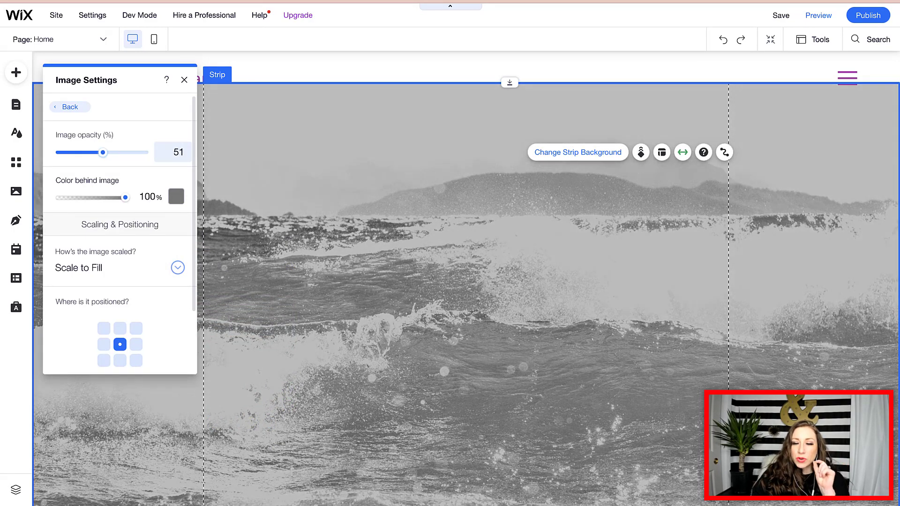
pyautogui.press('Up')
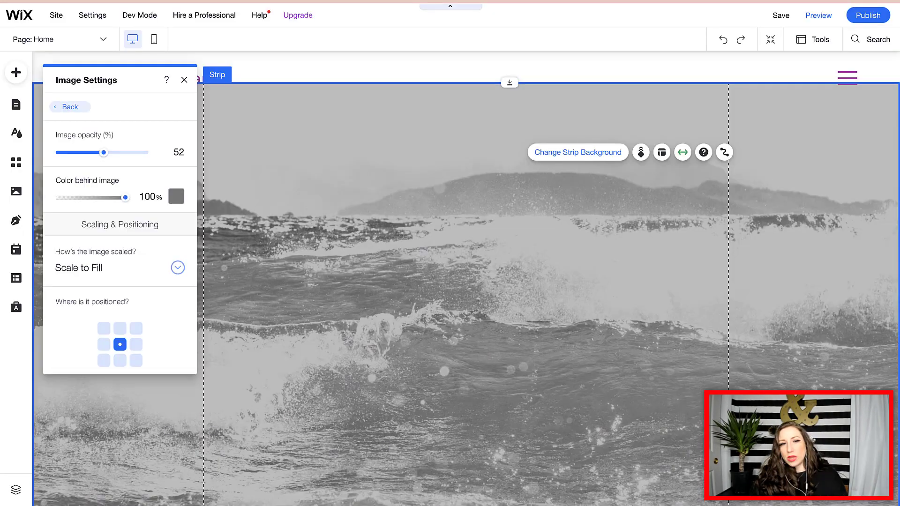
# Step: Set the color behind the strip's image to light gray #C7C7C7 and the image opacity to 35%, and close the settings
pyautogui.click(176, 196)
pyautogui.click(244, 290)
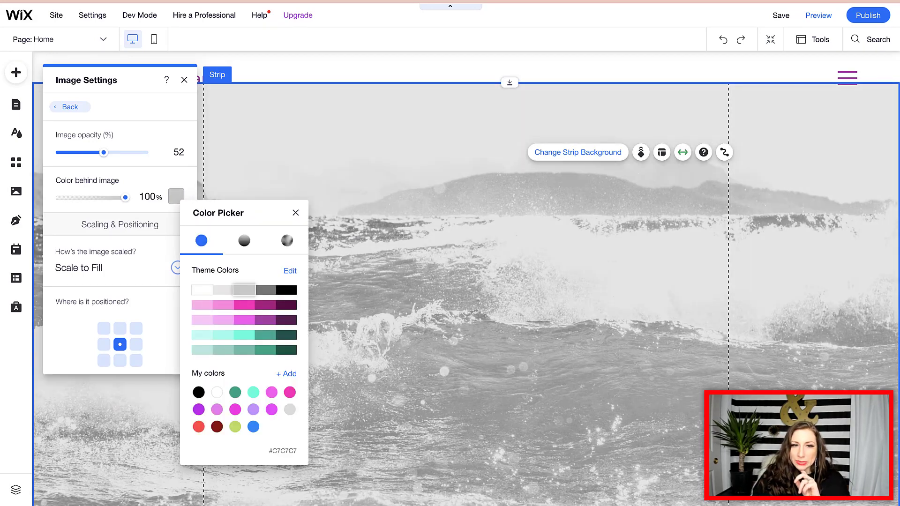
pyautogui.click(296, 213)
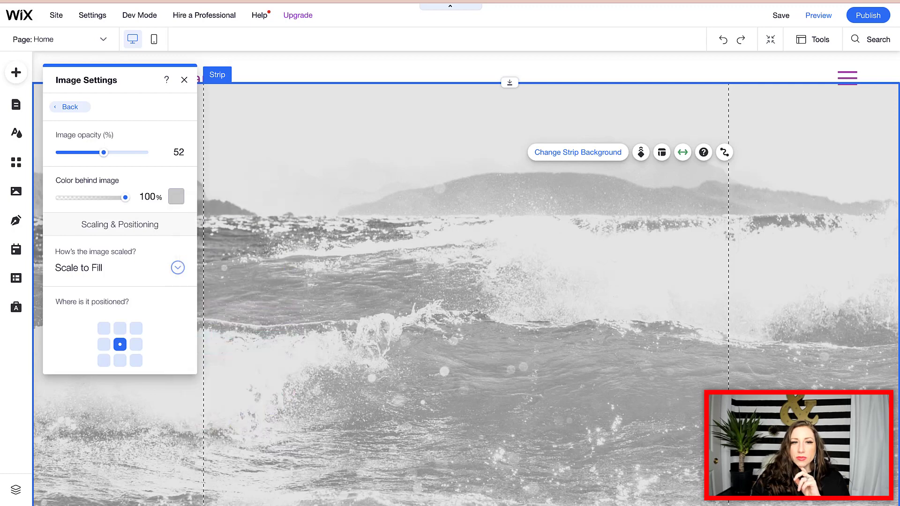
pyautogui.moveTo(104, 152); pyautogui.dragTo(89, 152)
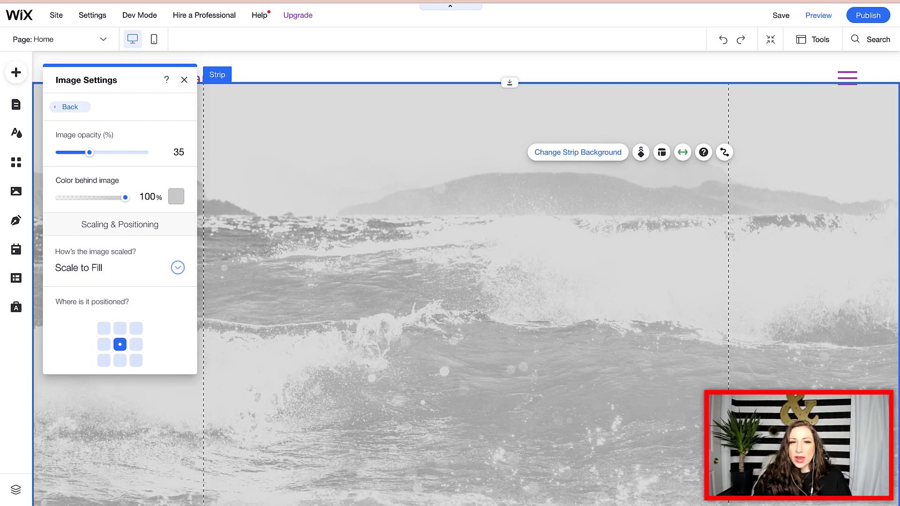
pyautogui.click(184, 80)
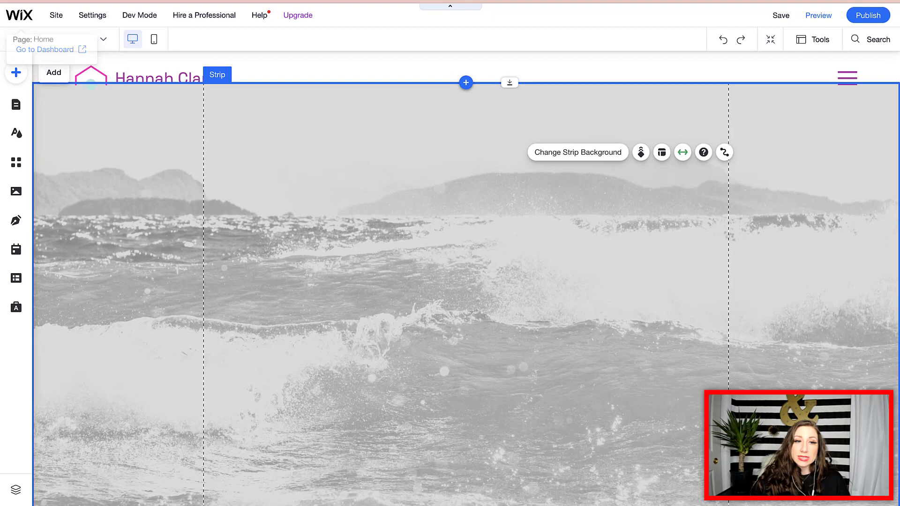
# Step: Add the light gray themed container box to the strip, place it in the strip's upper left area and stretch it much taller
pyautogui.click(16, 72)
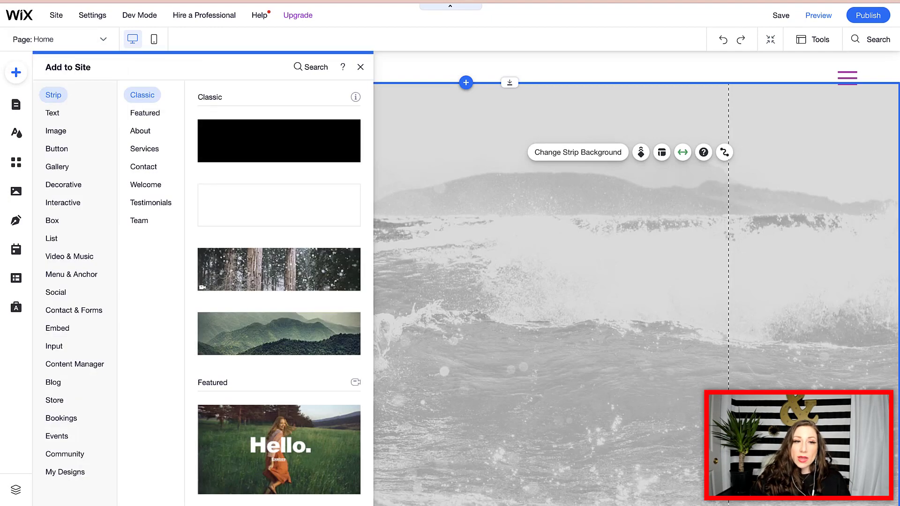
pyautogui.click(52, 221)
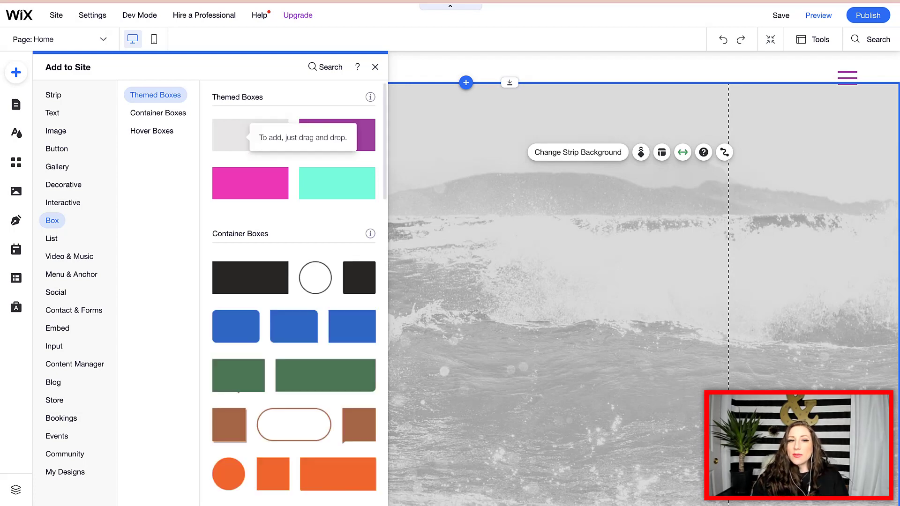
pyautogui.click(246, 135)
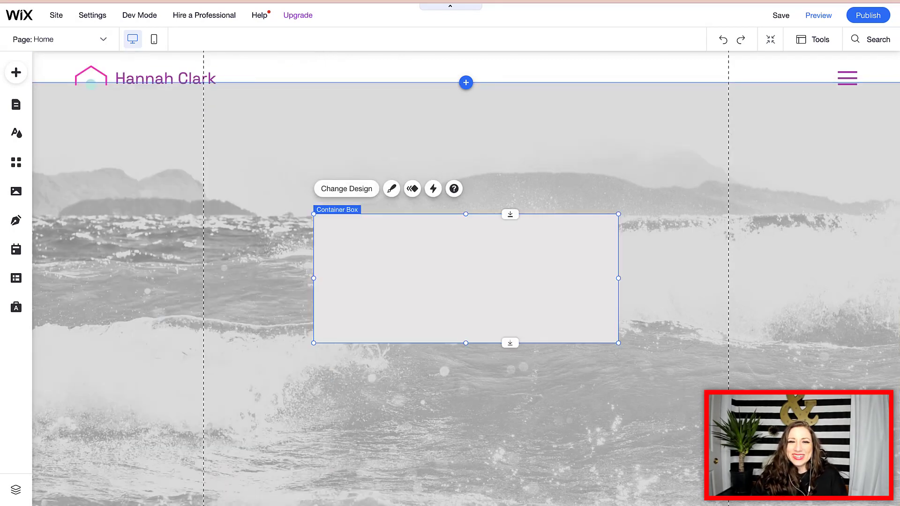
pyautogui.moveTo(465, 278); pyautogui.dragTo(465, 278)
pyautogui.moveTo(386, 280); pyautogui.dragTo(294, 196)
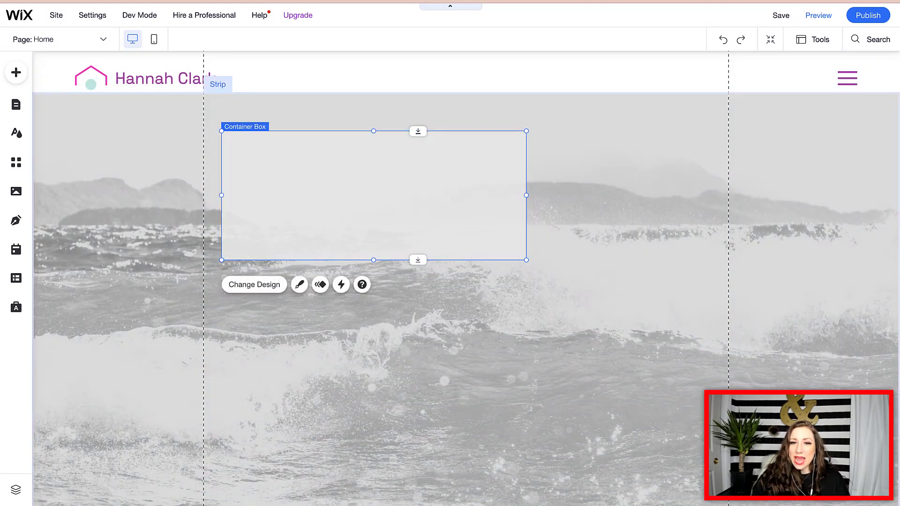
pyautogui.moveTo(373, 260); pyautogui.dragTo(374, 490)
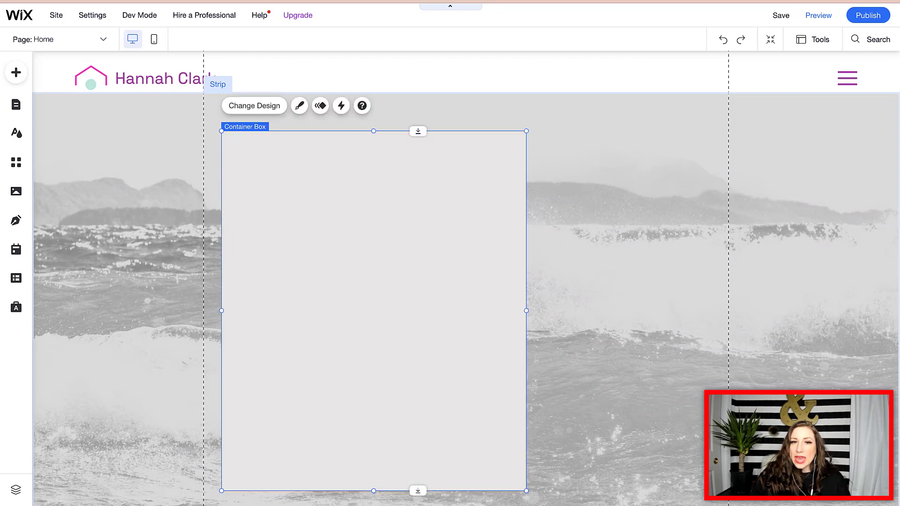
# Step: Set the container box's background opacity to 0% and shift the box slightly to the right within the strip
pyautogui.click(299, 106)
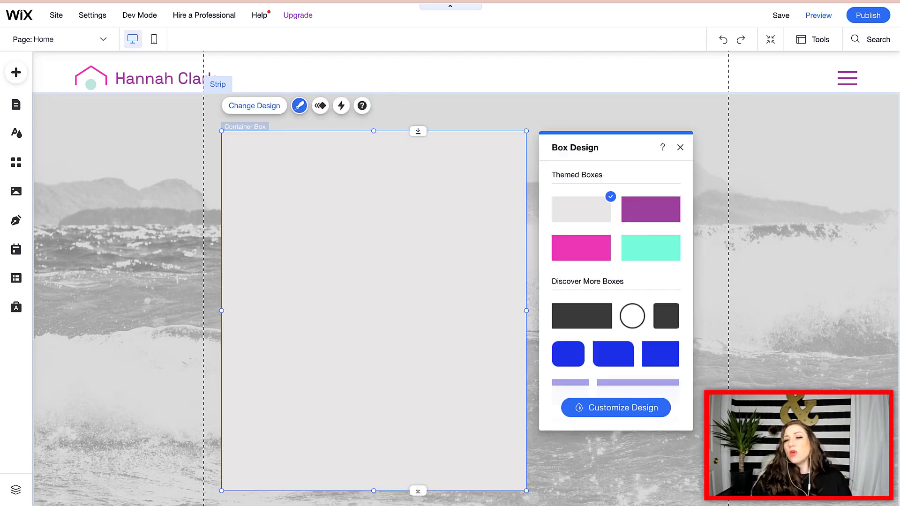
pyautogui.click(615, 407)
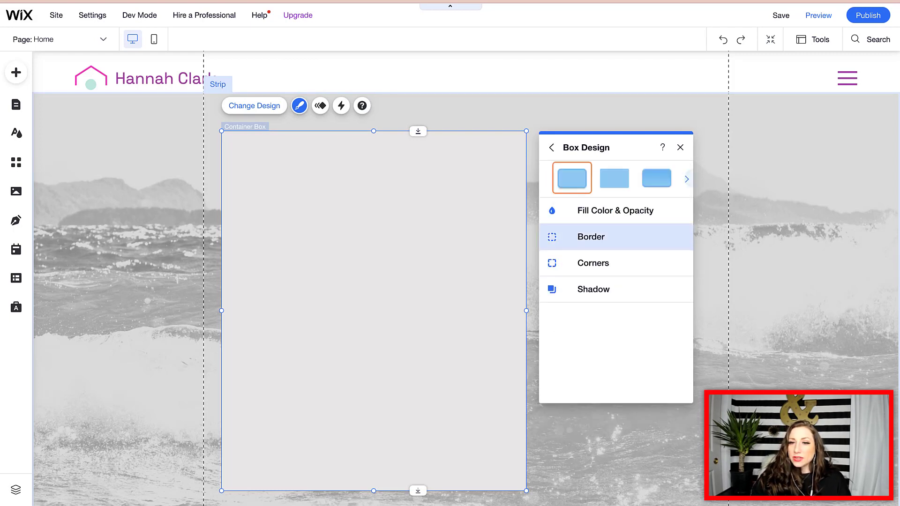
pyautogui.click(615, 211)
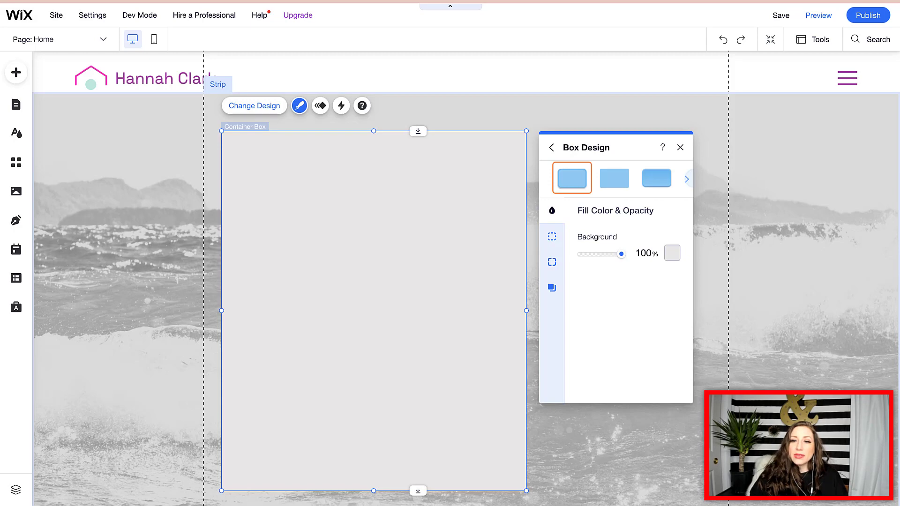
pyautogui.moveTo(621, 254); pyautogui.dragTo(581, 254)
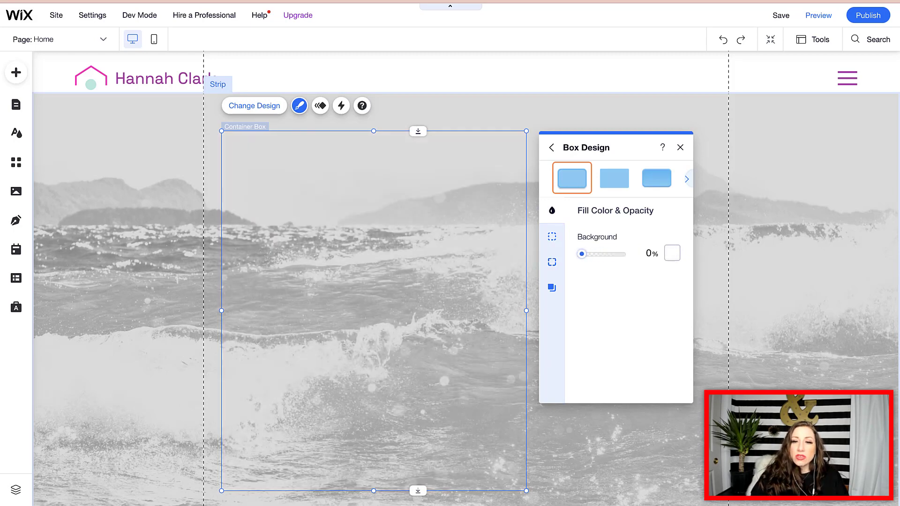
pyautogui.click(773, 219)
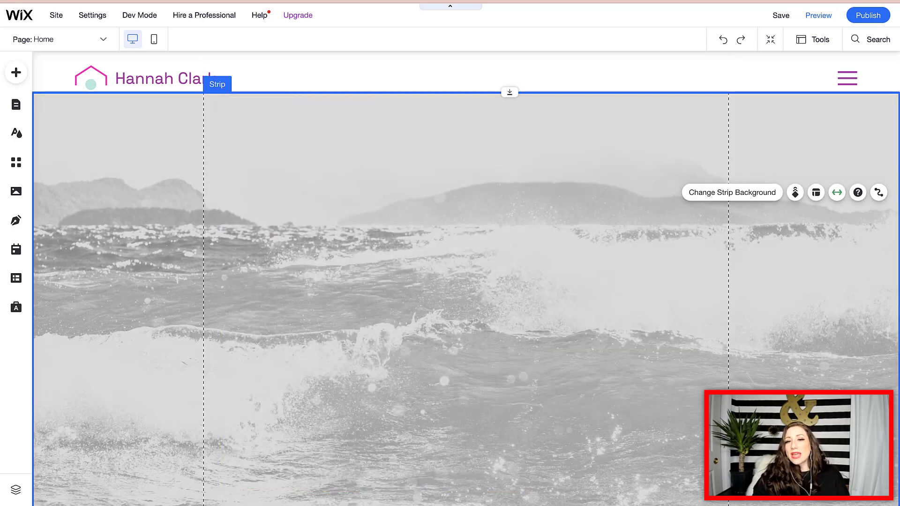
pyautogui.click(426, 220)
pyautogui.moveTo(440, 211)
pyautogui.mouseDown()
pyautogui.moveTo(434, 241)
pyautogui.moveTo(449, 262)
pyautogui.moveTo(458, 214)
pyautogui.mouseUp()
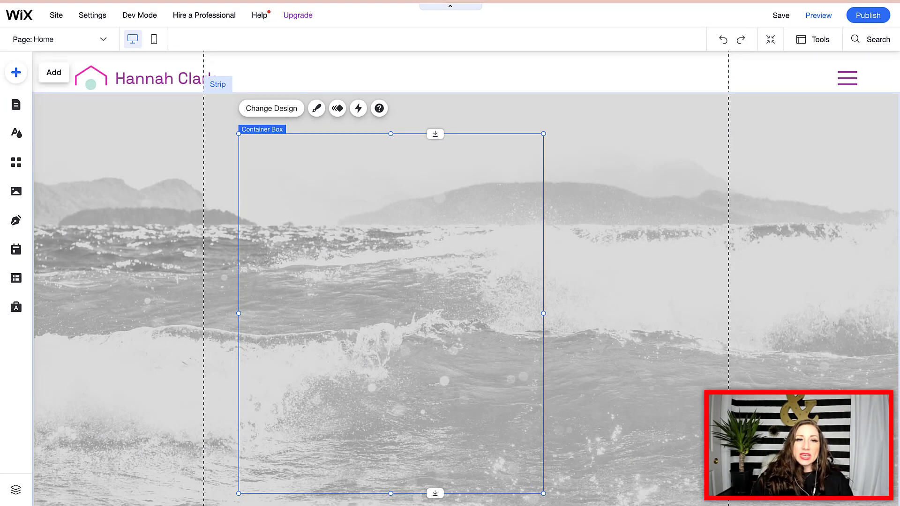
# Step: Add a Caps Title text element to the strip and replace its wording with "HEY THERE!"
pyautogui.click(16, 72)
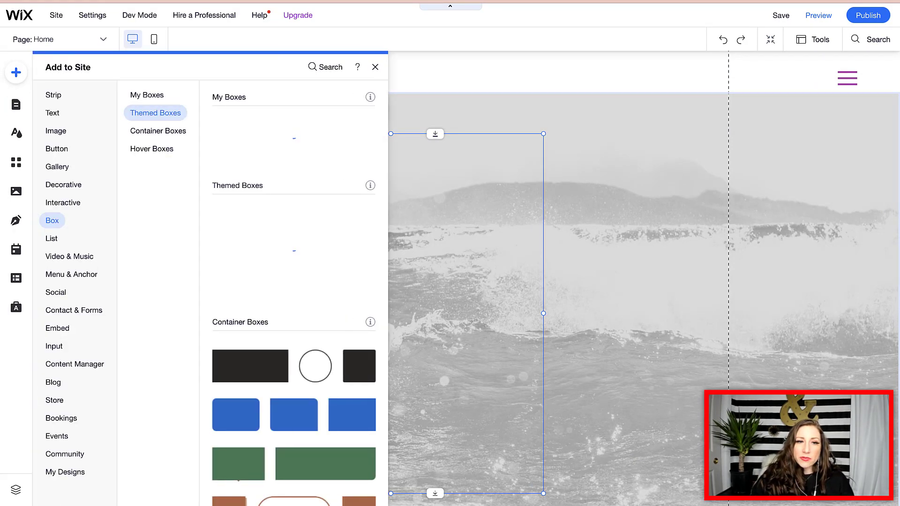
pyautogui.click(52, 113)
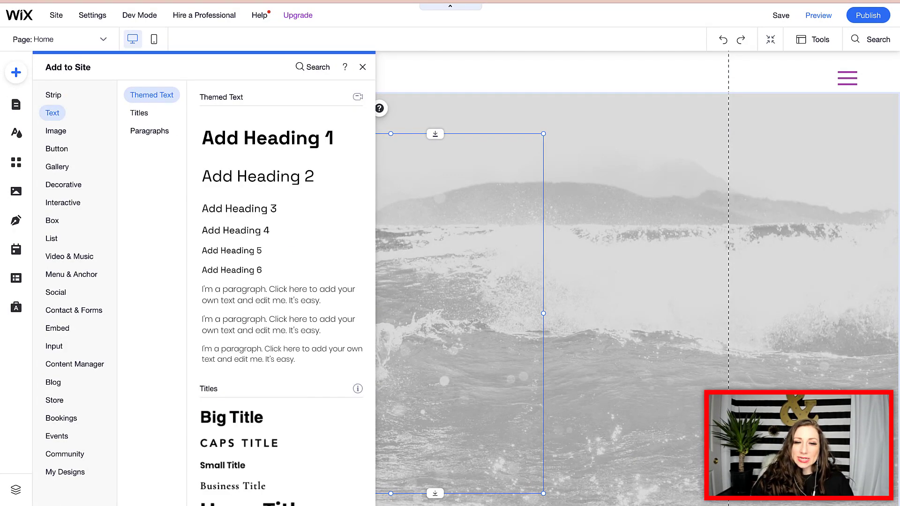
pyautogui.scroll(-3, 277, 179)
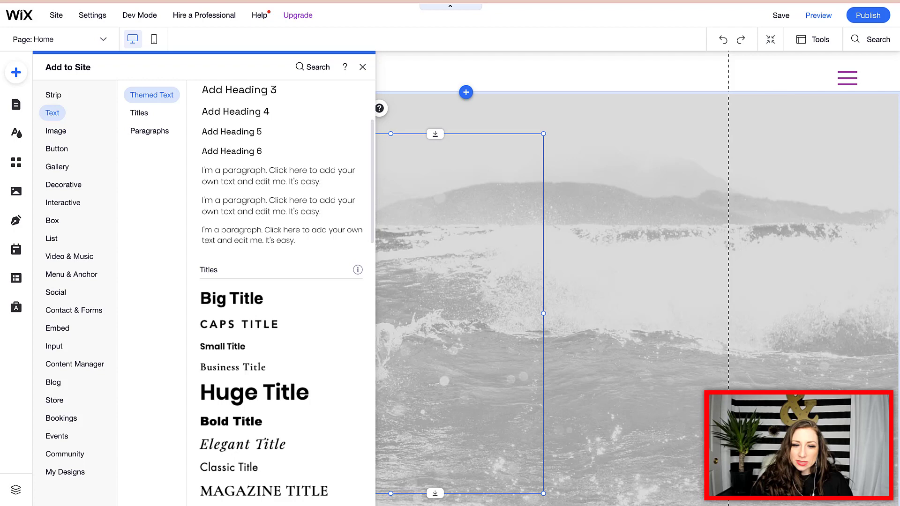
pyautogui.scroll(-1, 281, 375)
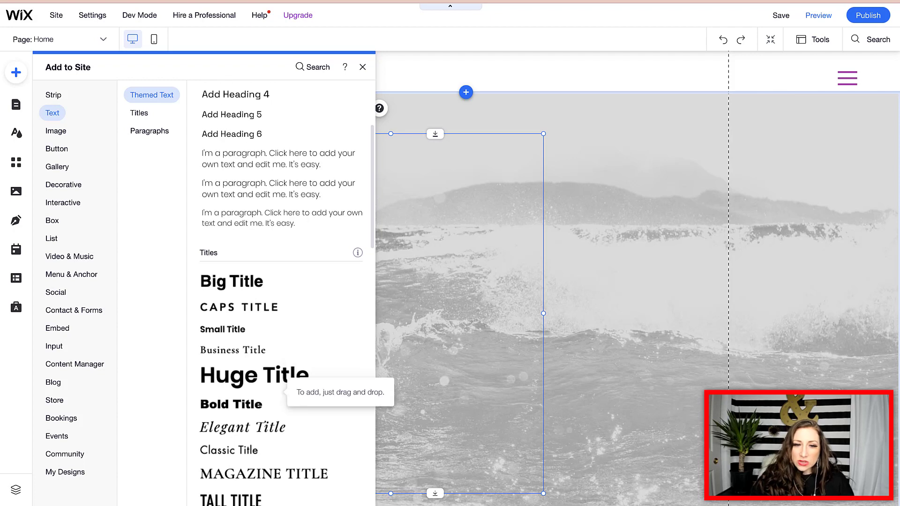
pyautogui.scroll(-3, 281, 304)
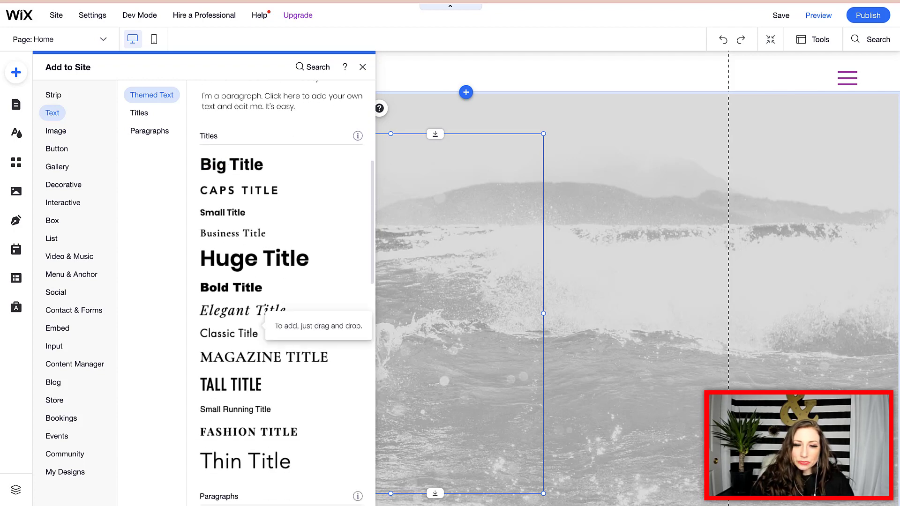
pyautogui.scroll(1, 263, 338)
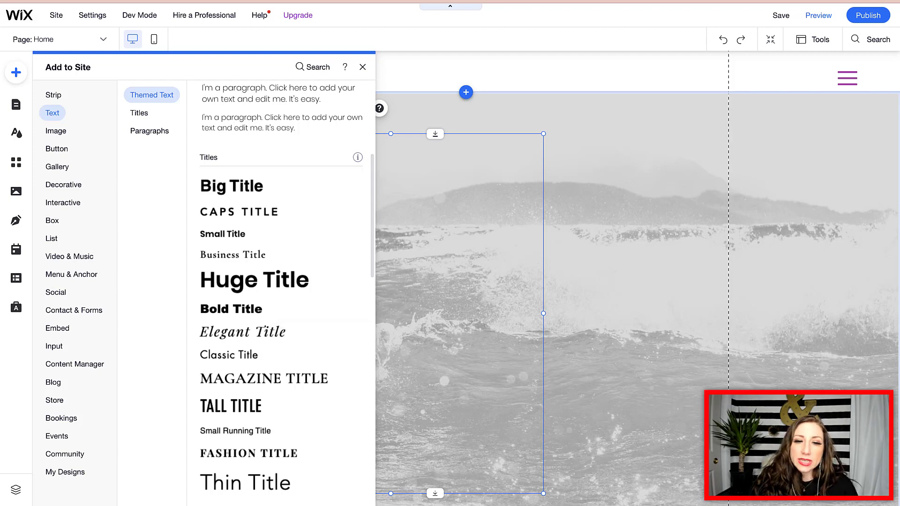
pyautogui.click(239, 212)
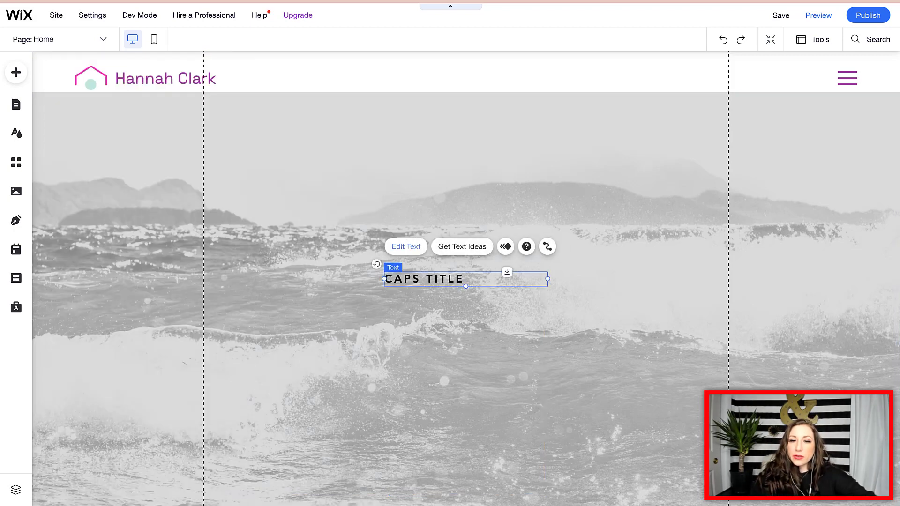
pyautogui.click(406, 247)
pyautogui.write('HEY THERE!')
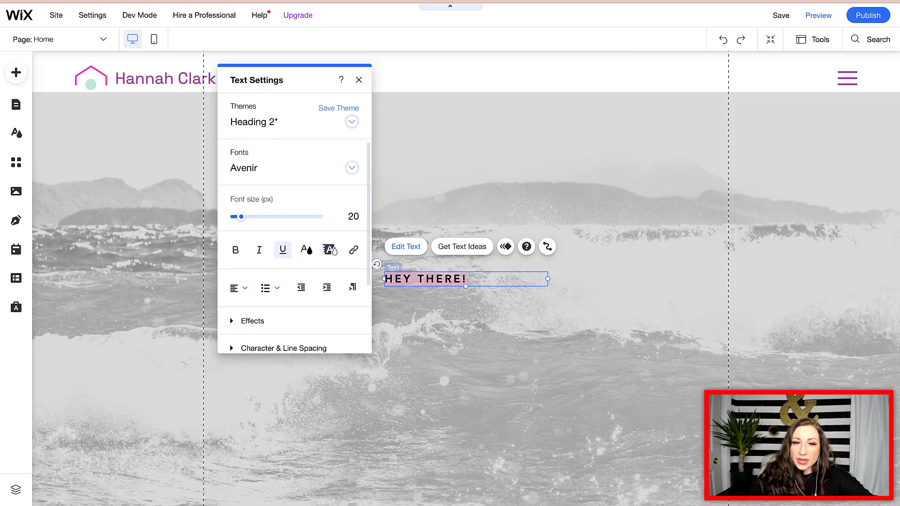
# Step: Color the "HEY THERE!" title white, move it into the upper part of the container box and tilt it slightly upward
pyautogui.click(306, 249)
pyautogui.click(248, 266)
pyautogui.click(326, 116)
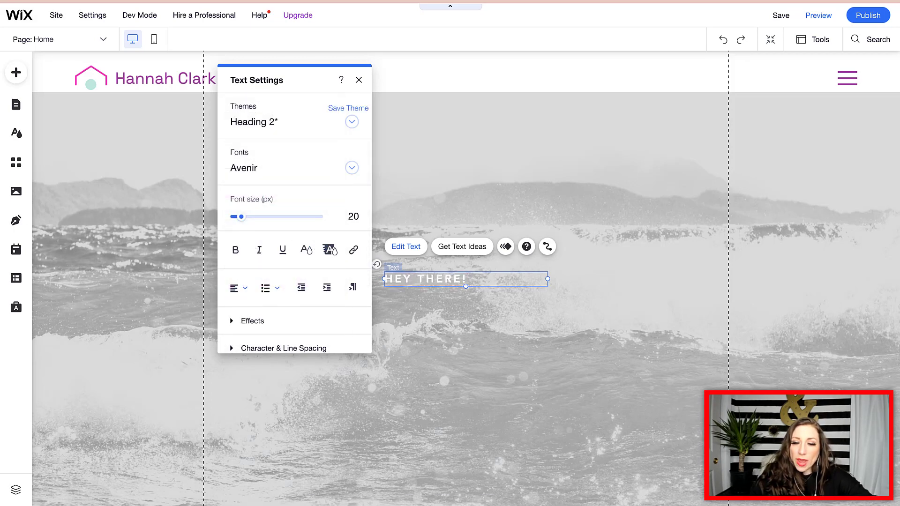
pyautogui.click(442, 301)
pyautogui.moveTo(412, 278); pyautogui.dragTo(240, 166)
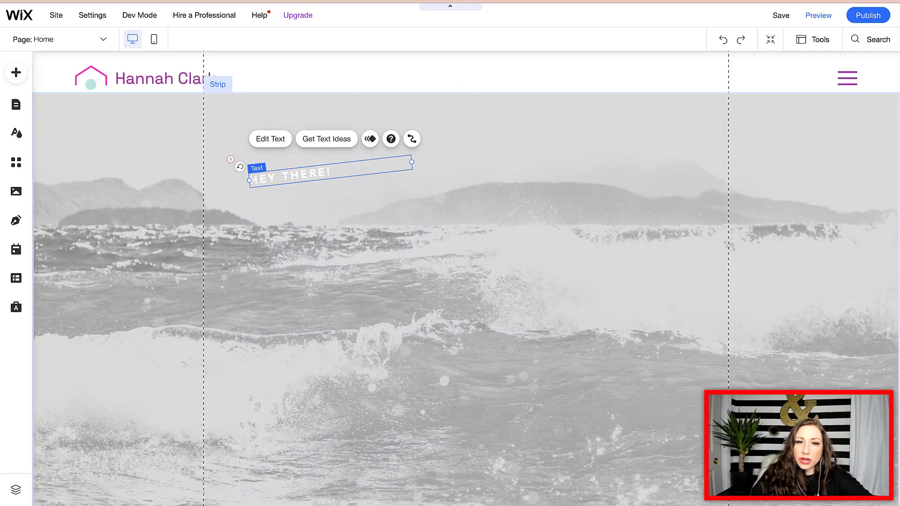
# Step: Set the "HEY THERE!" title's font size to 55 px and widen its text box so the words fit on one line
pyautogui.click(271, 139)
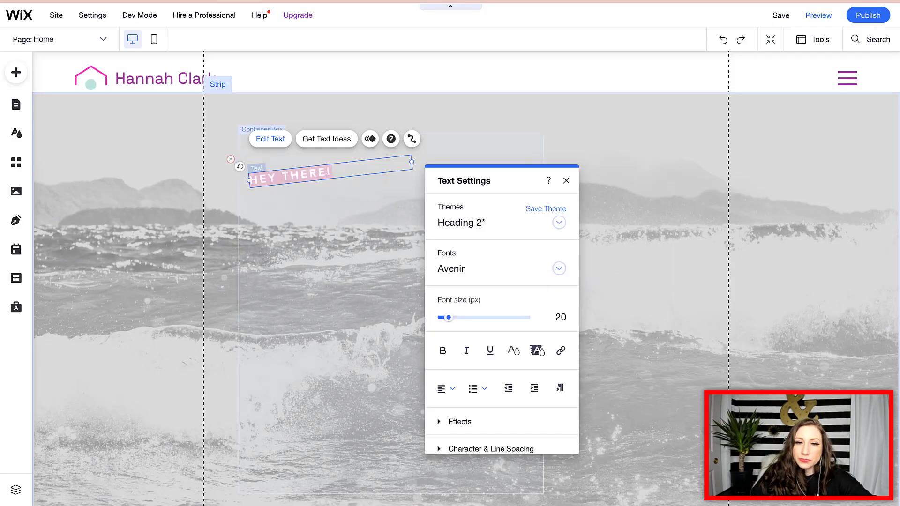
pyautogui.write('55')
pyautogui.press('Return')
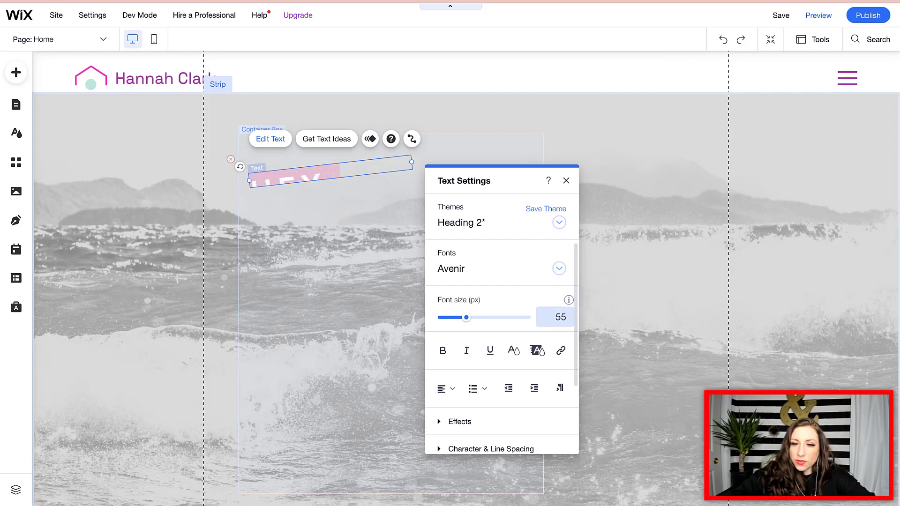
pyautogui.click(406, 240)
pyautogui.click(328, 211)
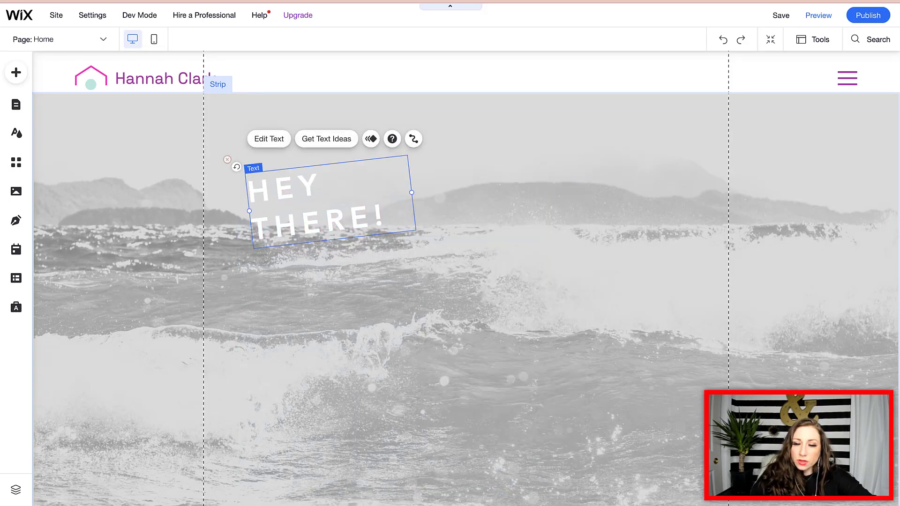
pyautogui.moveTo(411, 192); pyautogui.dragTo(498, 164)
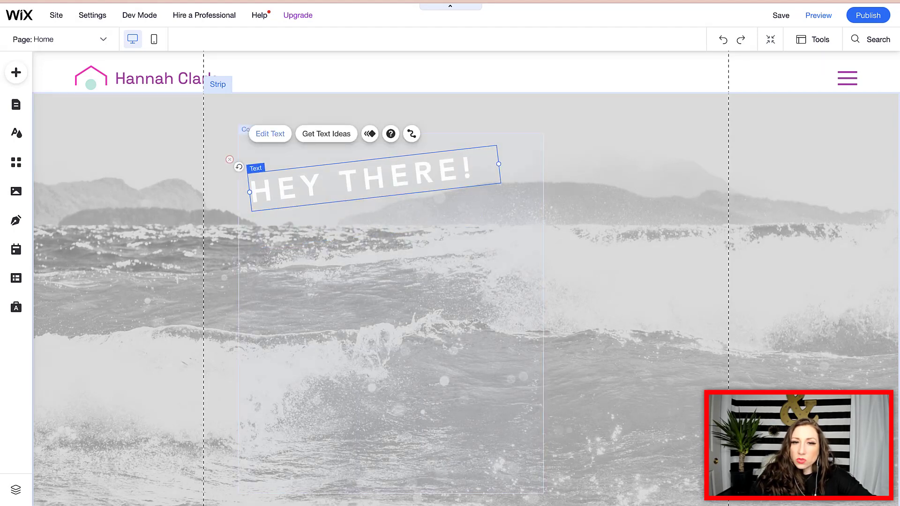
# Step: Set the "HEY THERE!" title's character spacing to 0
pyautogui.click(270, 134)
pyautogui.scroll(-2, 628, 361)
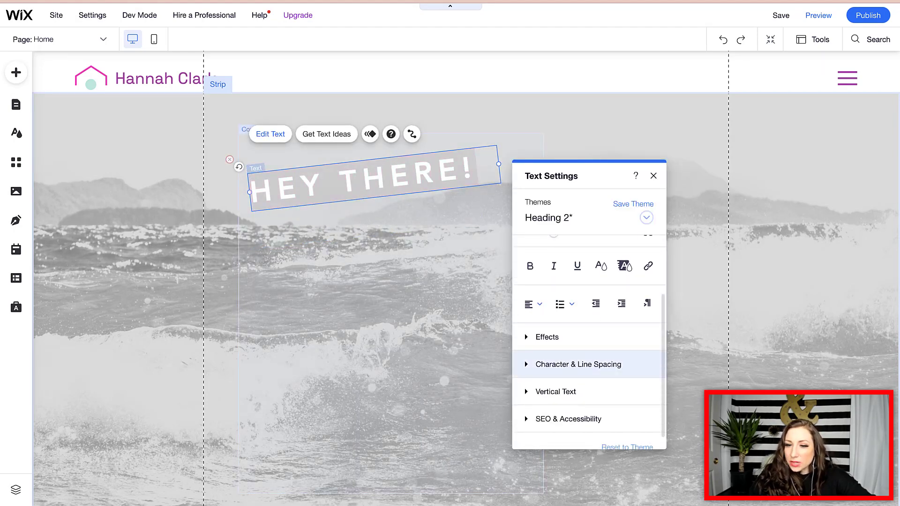
pyautogui.click(578, 364)
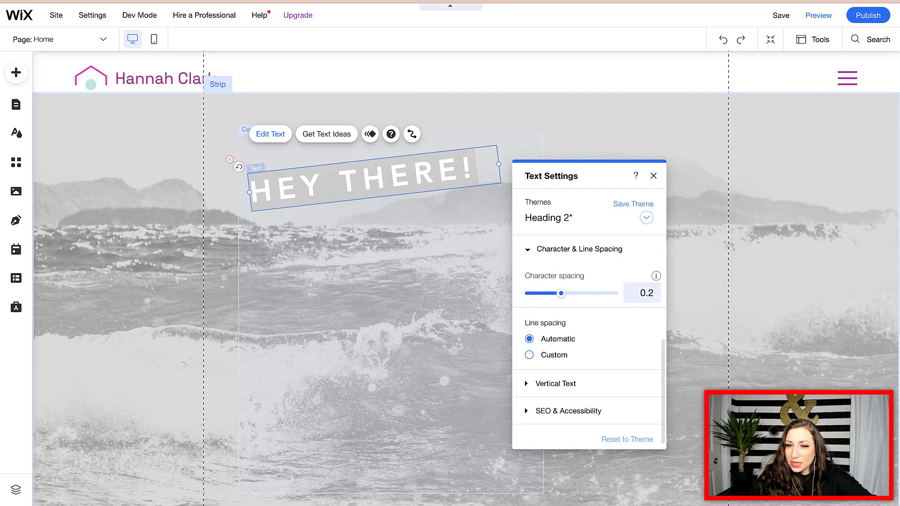
pyautogui.moveTo(561, 293); pyautogui.dragTo(540, 294)
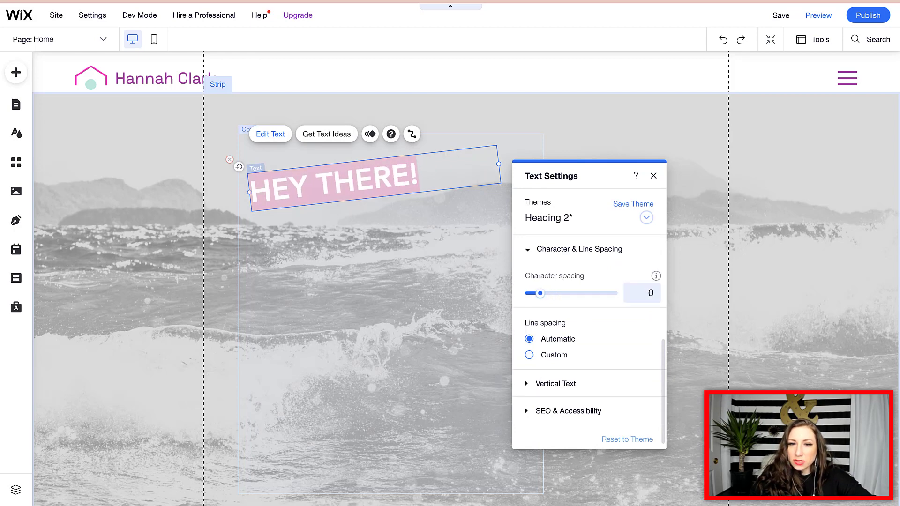
pyautogui.click(413, 270)
# Step: Nudge the "HEY THERE!" title slightly and narrow its text box to fit closely around the words
pyautogui.click(347, 184)
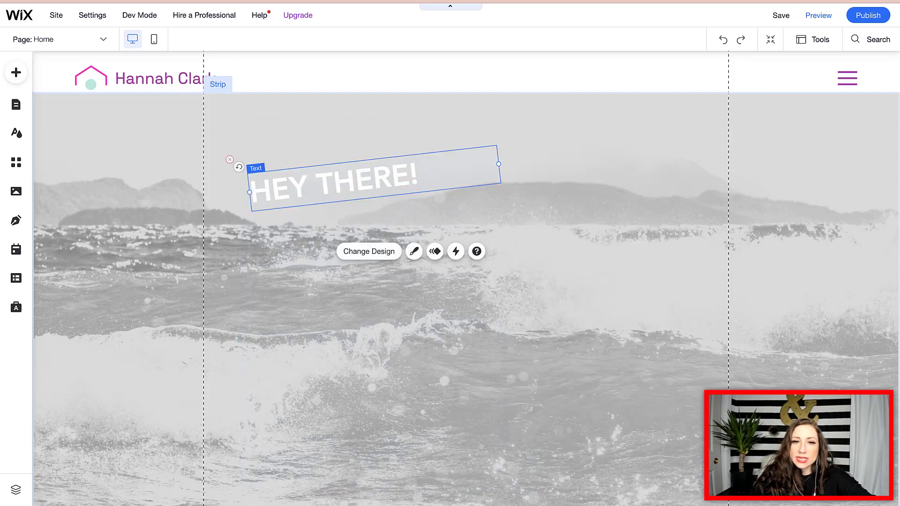
pyautogui.moveTo(329, 183)
pyautogui.mouseDown()
pyautogui.moveTo(324, 165)
pyautogui.moveTo(328, 184)
pyautogui.mouseUp()
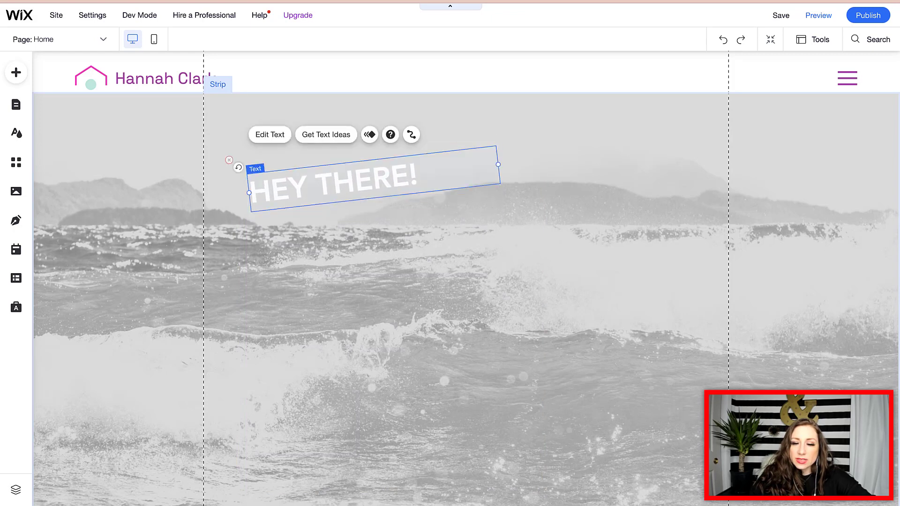
pyautogui.moveTo(497, 165); pyautogui.dragTo(427, 173)
pyautogui.click(413, 221)
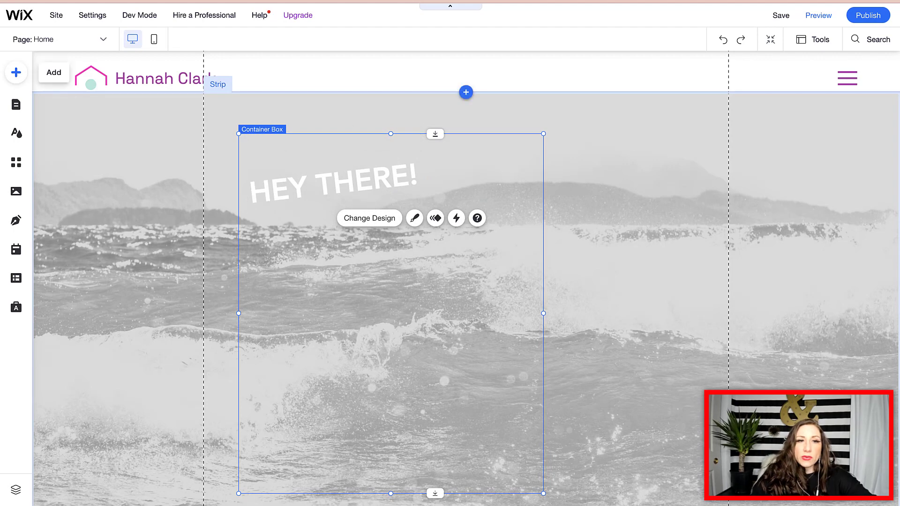
# Step: Add a themed Heading 2 text element and place it just below the "HEY THERE!" title inside the container box
pyautogui.click(16, 72)
pyautogui.scroll(-1, 282, 293)
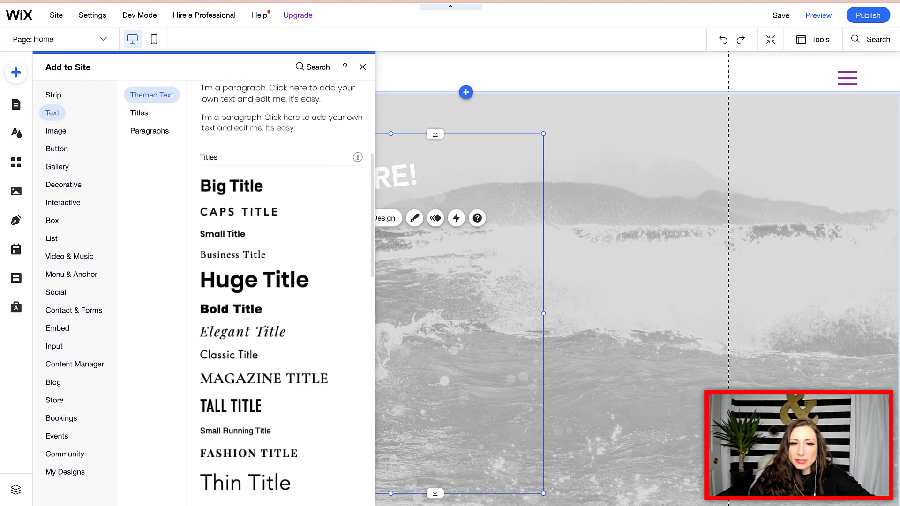
pyautogui.scroll(5, 277, 258)
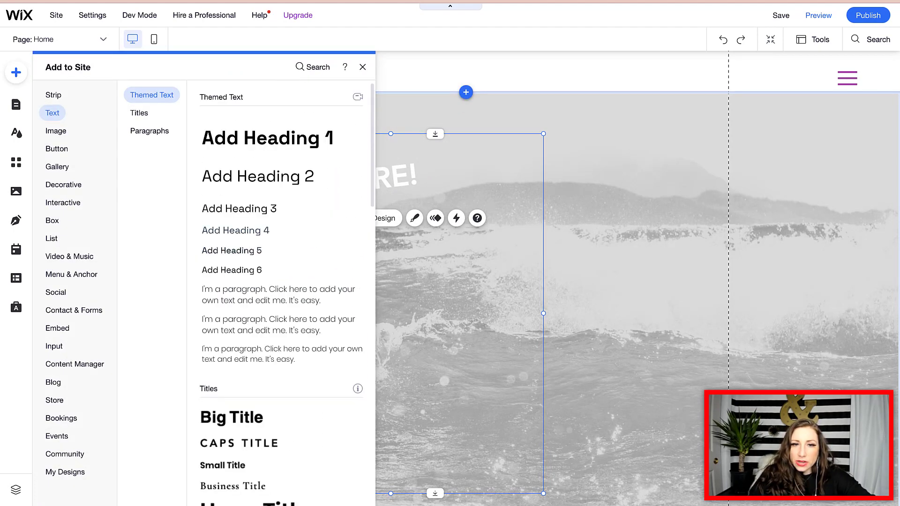
pyautogui.click(258, 176)
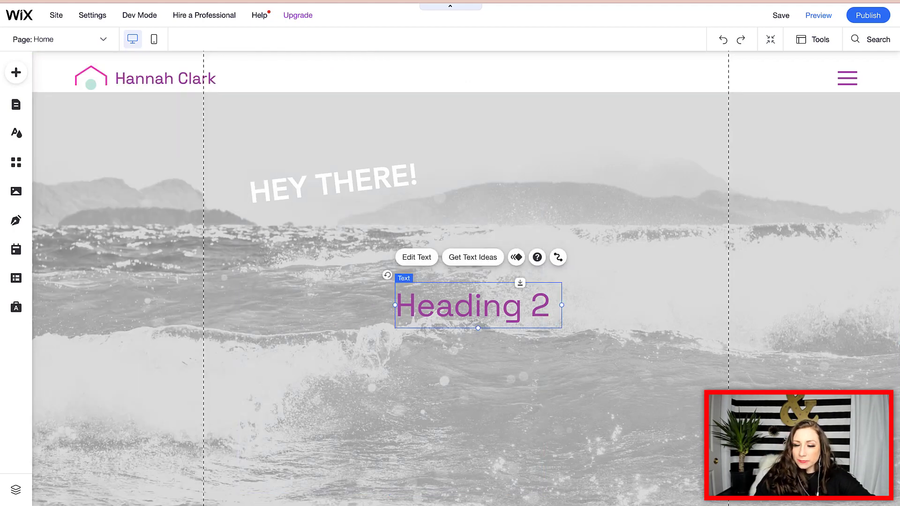
pyautogui.moveTo(477, 305); pyautogui.dragTo(381, 231)
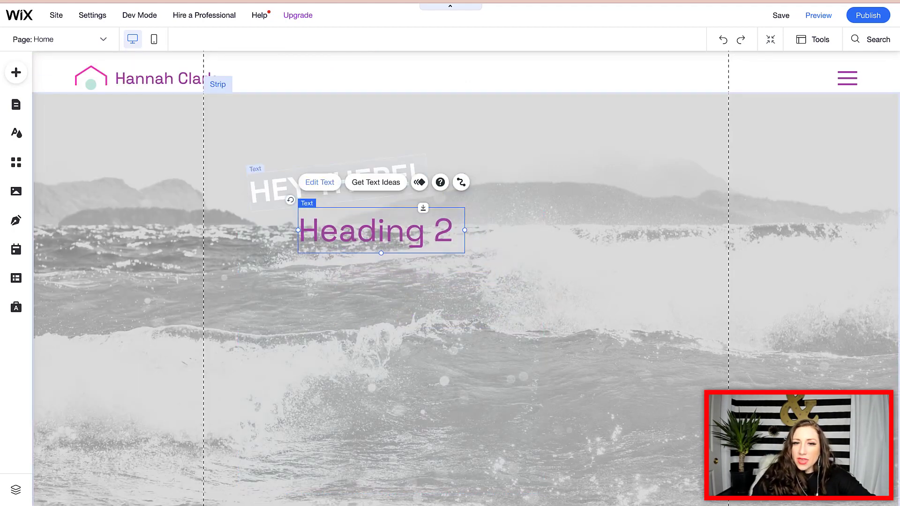
# Step: Change the Heading 2 text's font to the uploaded The Impressionist and replace its wording with "I'm" followed by the person's first name
pyautogui.click(320, 182)
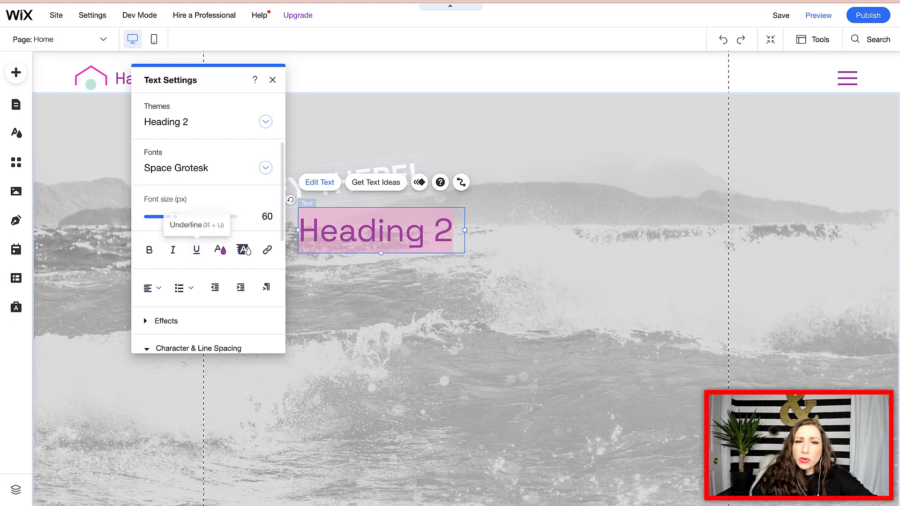
pyautogui.click(176, 168)
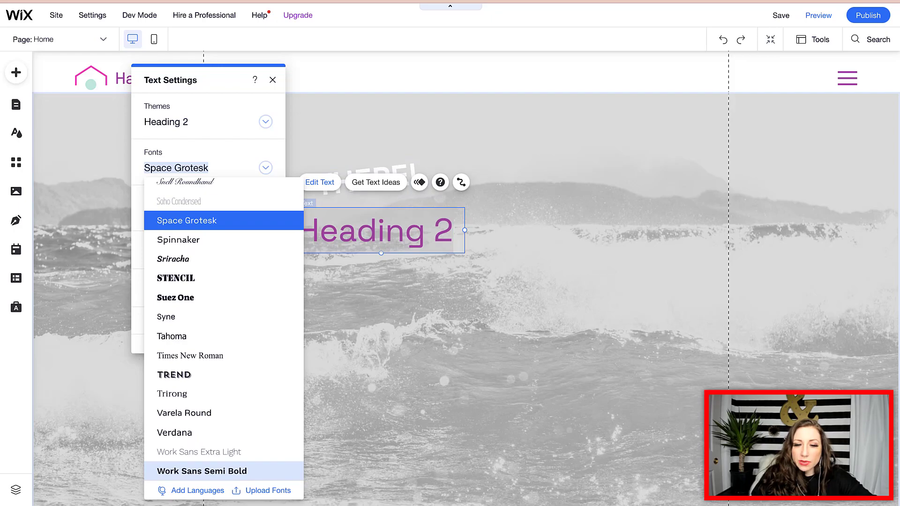
pyautogui.click(267, 490)
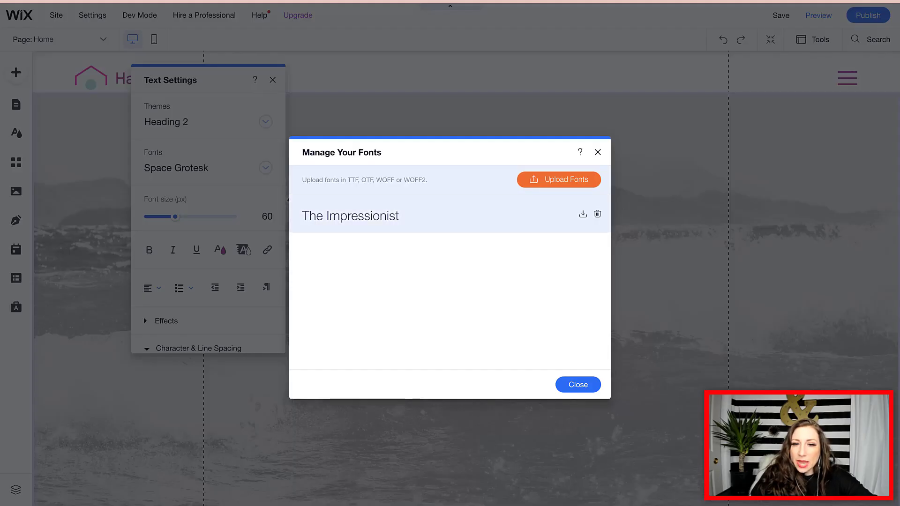
pyautogui.click(578, 384)
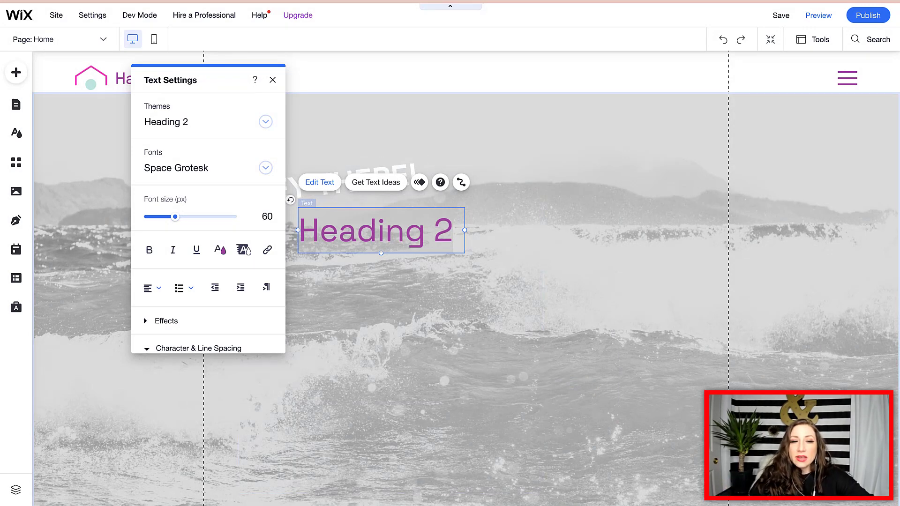
pyautogui.click(265, 121)
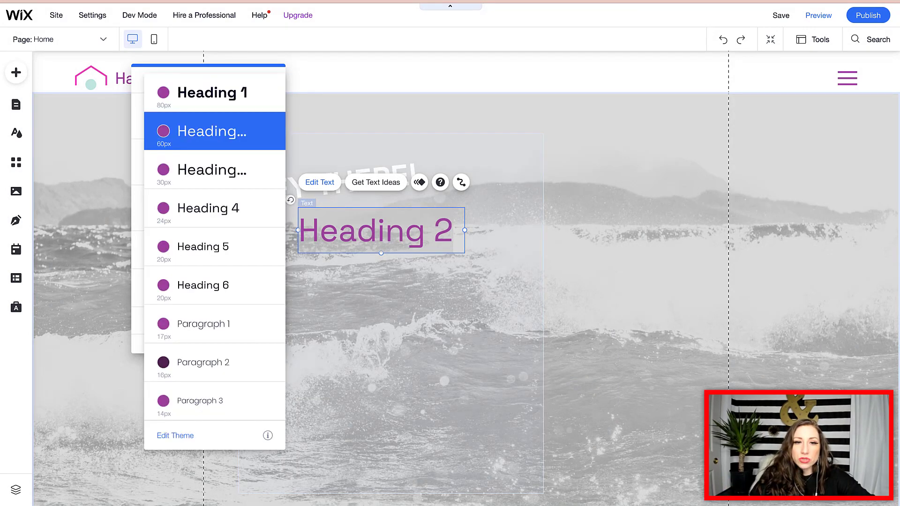
pyautogui.click(265, 167)
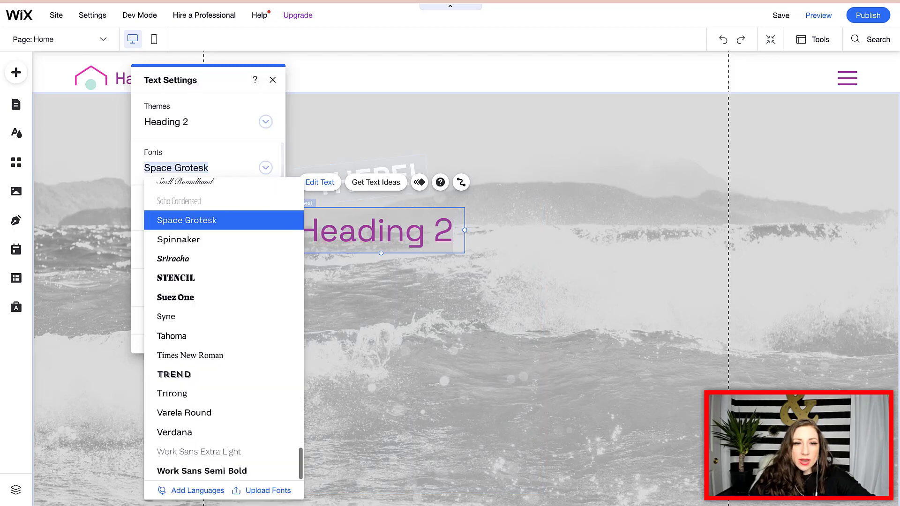
pyautogui.scroll(20, 224, 262)
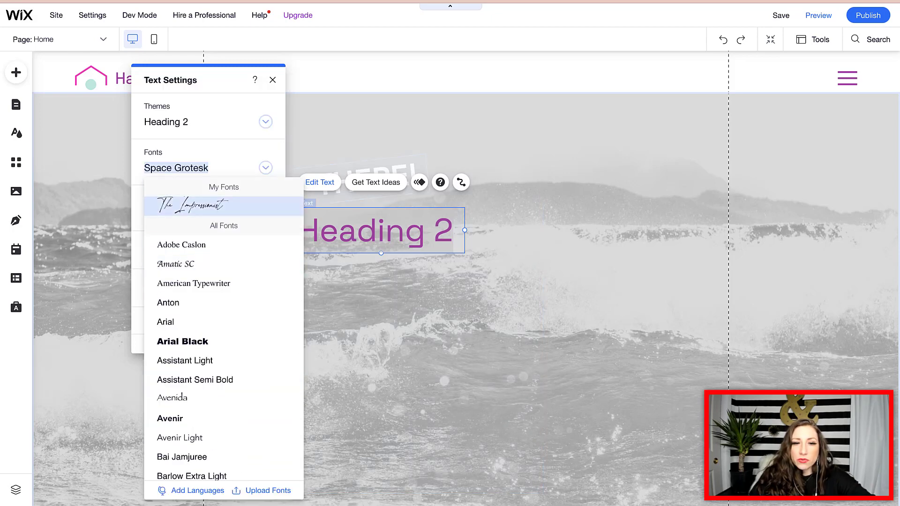
pyautogui.click(193, 205)
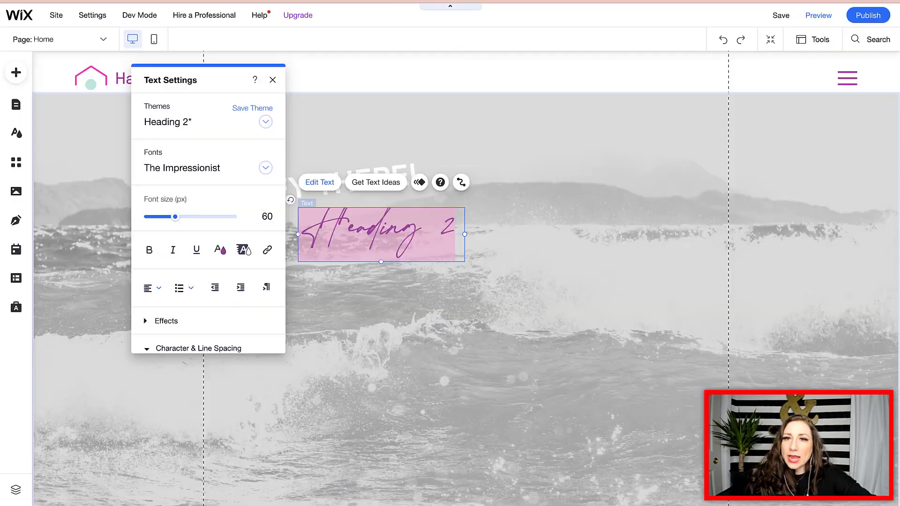
pyautogui.write("I'm")
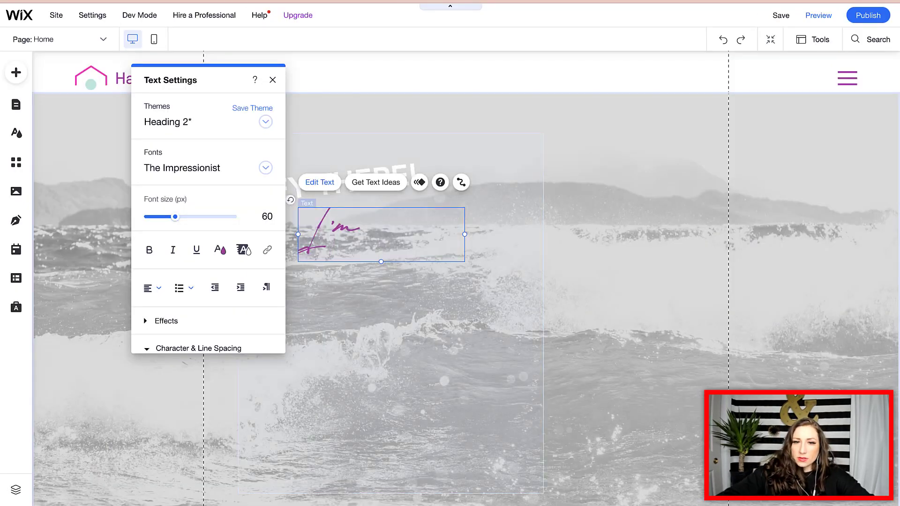
pyautogui.write(' Sara')
# Step: Apply text effect G to the whole script name heading
pyautogui.moveTo(453, 234); pyautogui.dragTo(299, 239)
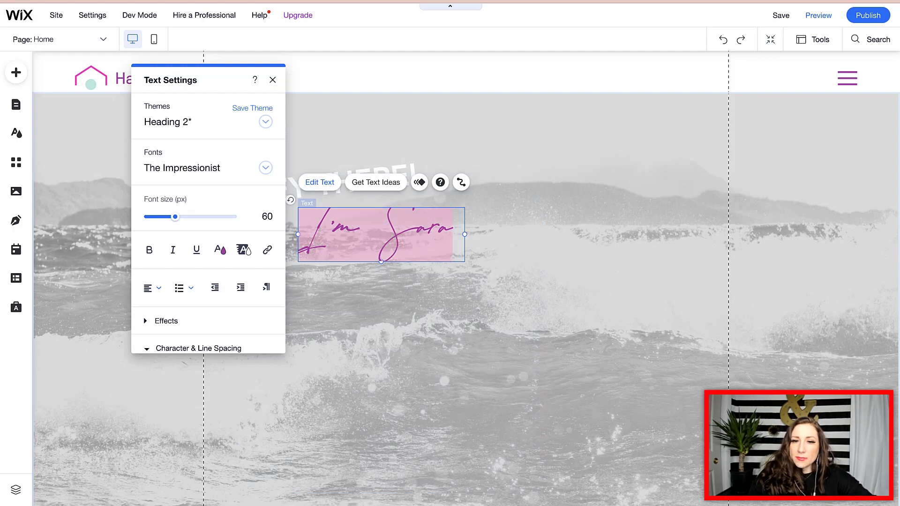
pyautogui.scroll(-2, 249, 251)
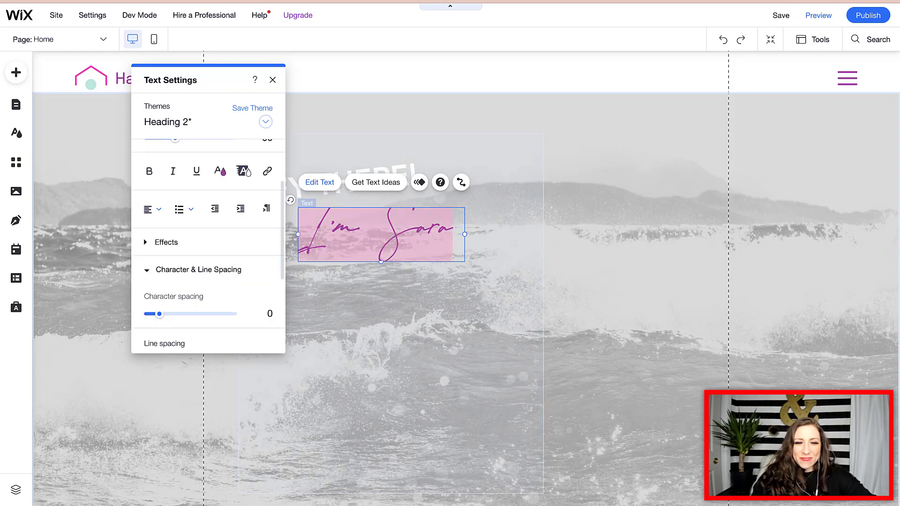
pyautogui.click(272, 240)
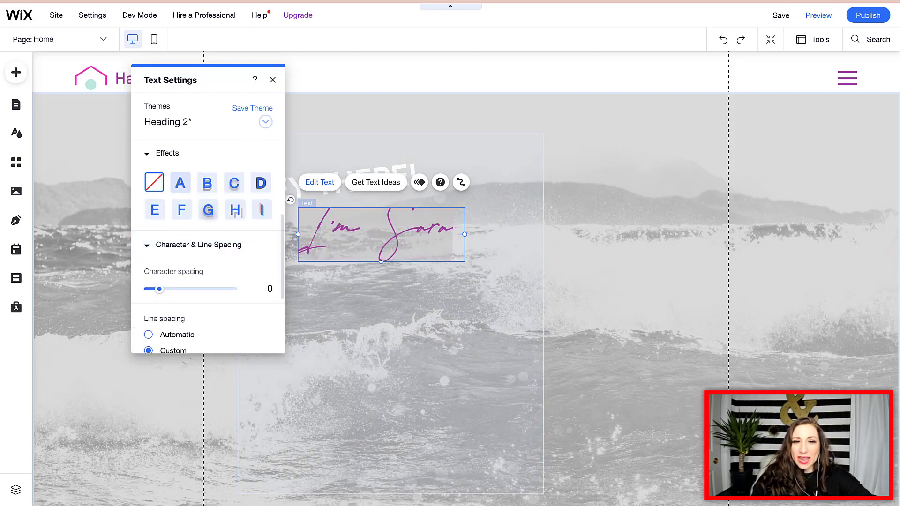
pyautogui.click(207, 182)
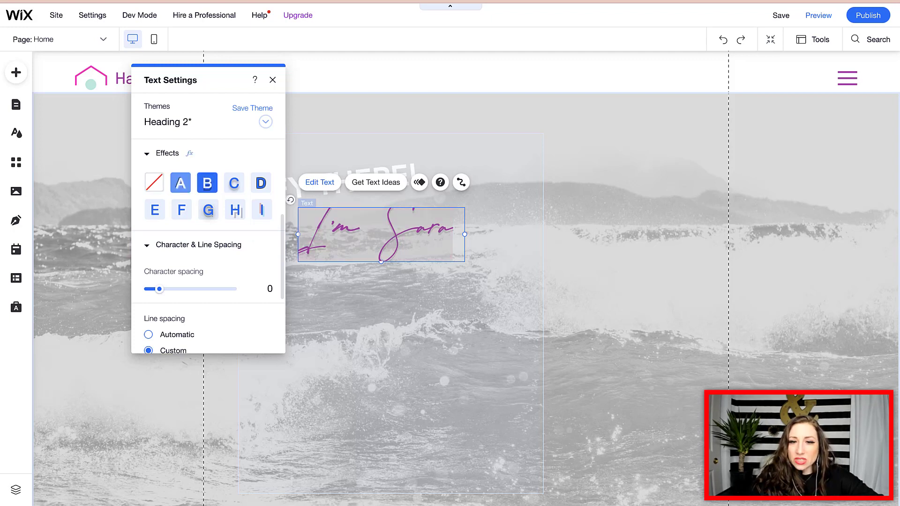
pyautogui.click(180, 182)
pyautogui.scroll(4, 208, 244)
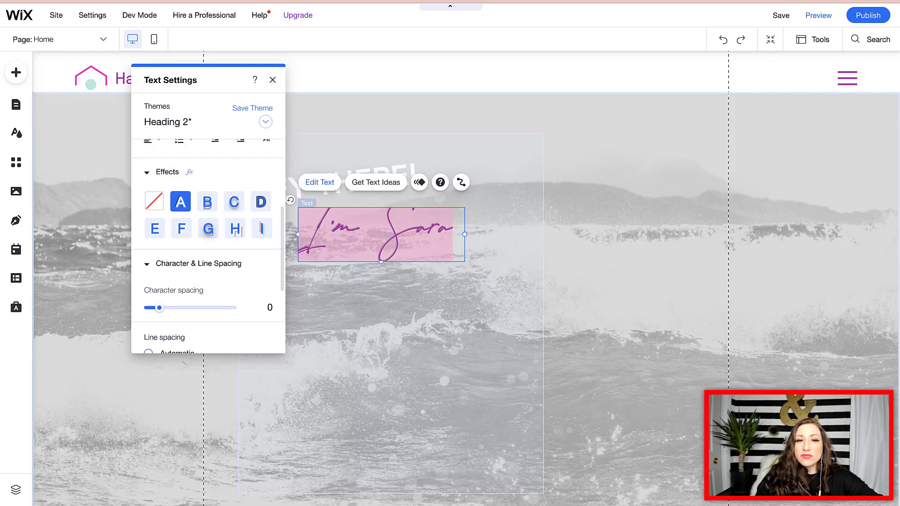
pyautogui.scroll(-4, 208, 244)
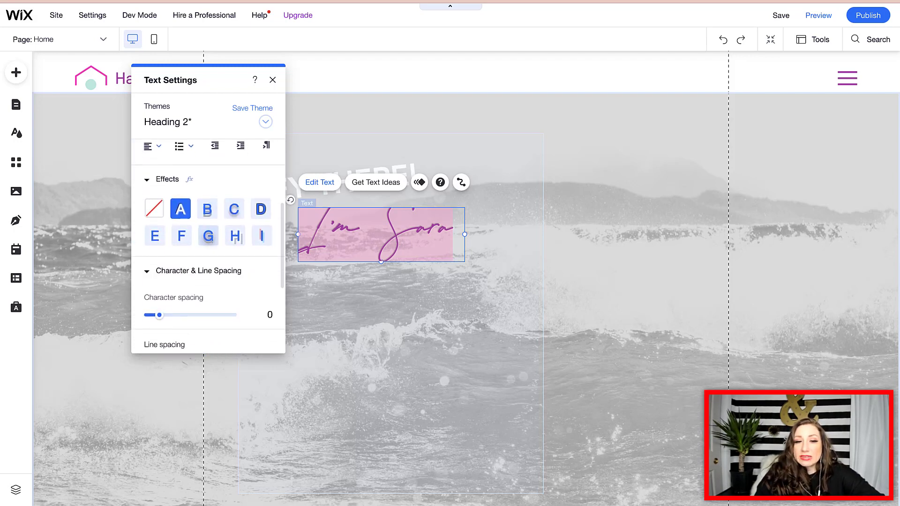
pyautogui.click(209, 216)
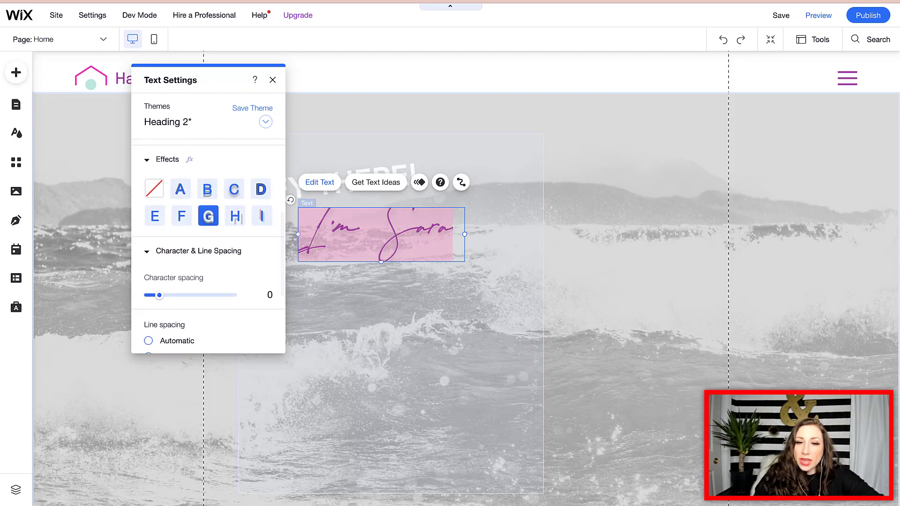
pyautogui.click(412, 302)
# Step: Recolor the script name heading with the hot pink swatch from the saved custom colors
pyautogui.doubleClick(394, 234)
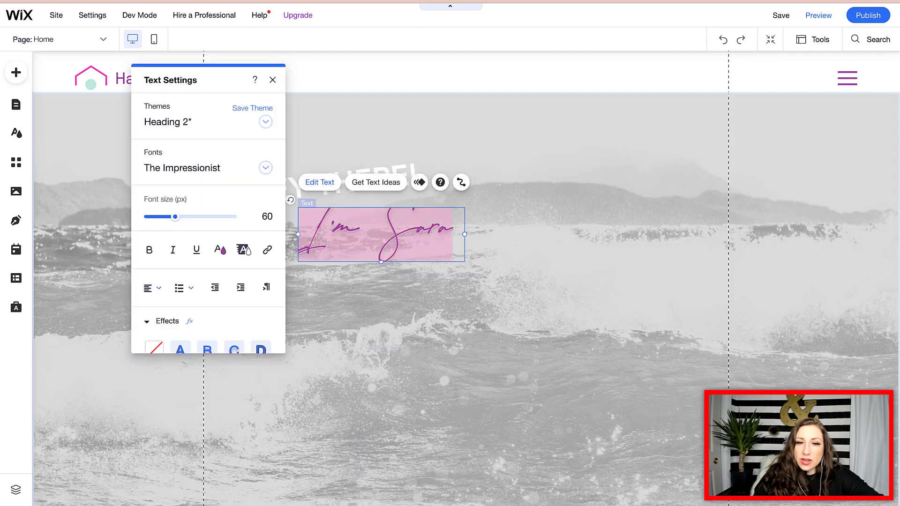
pyautogui.click(220, 250)
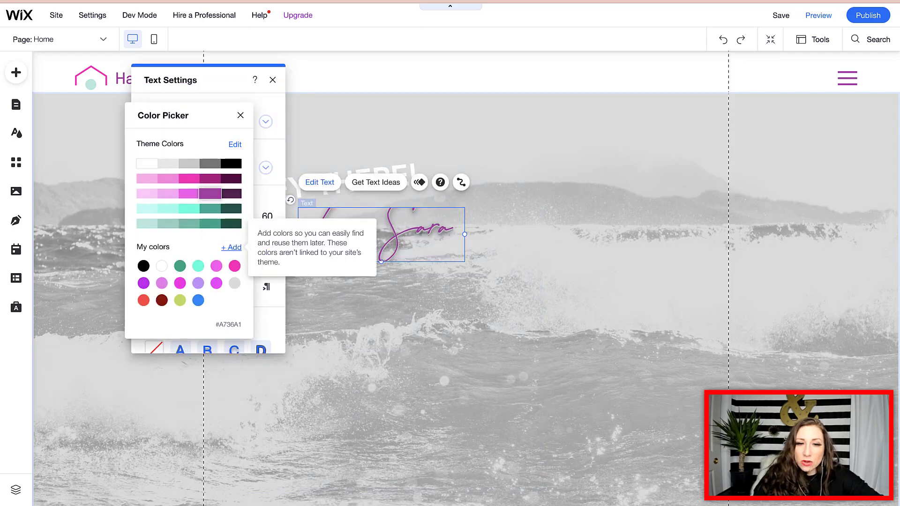
pyautogui.click(235, 266)
pyautogui.click(241, 116)
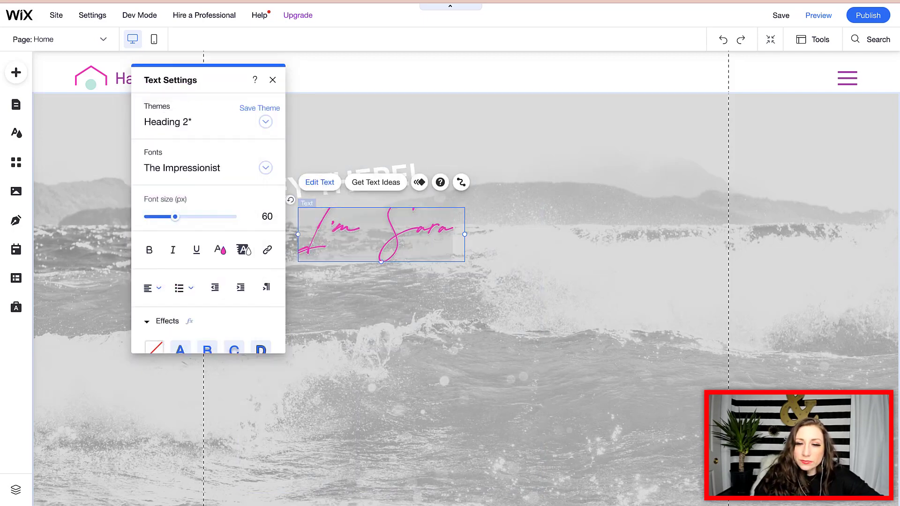
# Step: Move the script name heading up and to the right so it slightly overlaps the "HEY THERE!" title
pyautogui.click(453, 305)
pyautogui.click(393, 234)
pyautogui.moveTo(375, 234); pyautogui.dragTo(416, 224)
# Step: Apply text effect A to the "HEY THERE!" title
pyautogui.click(285, 190)
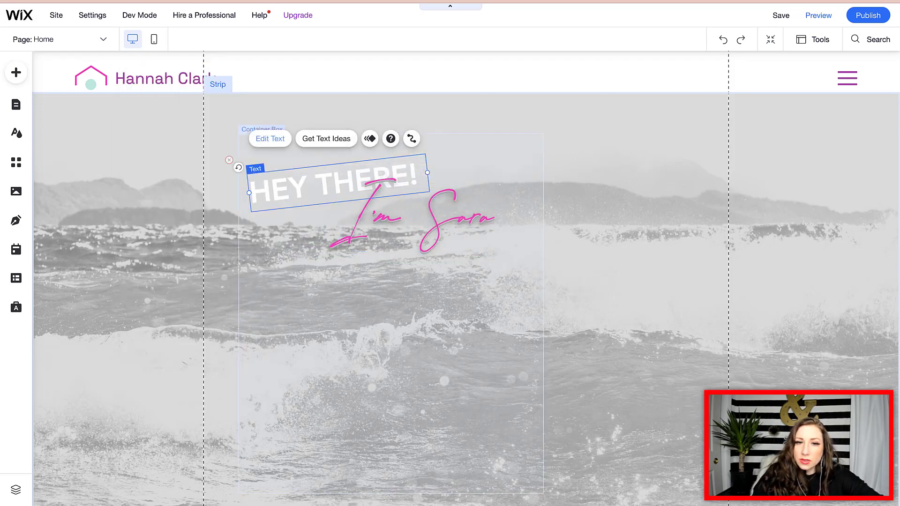
pyautogui.click(270, 139)
pyautogui.scroll(-3, 517, 328)
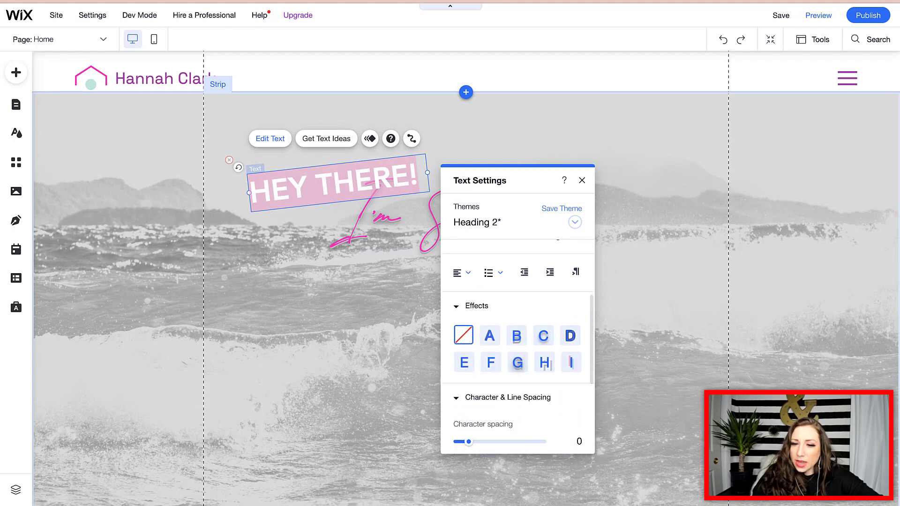
pyautogui.click(489, 335)
pyautogui.click(347, 300)
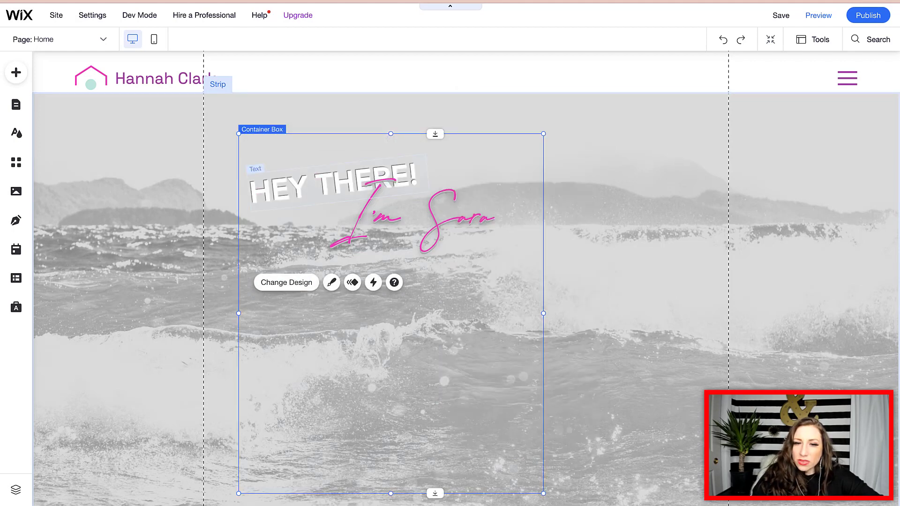
# Step: Move the "HEY THERE!" title slightly up and left, close to the container box's left edge
pyautogui.moveTo(328, 182); pyautogui.dragTo(319, 169)
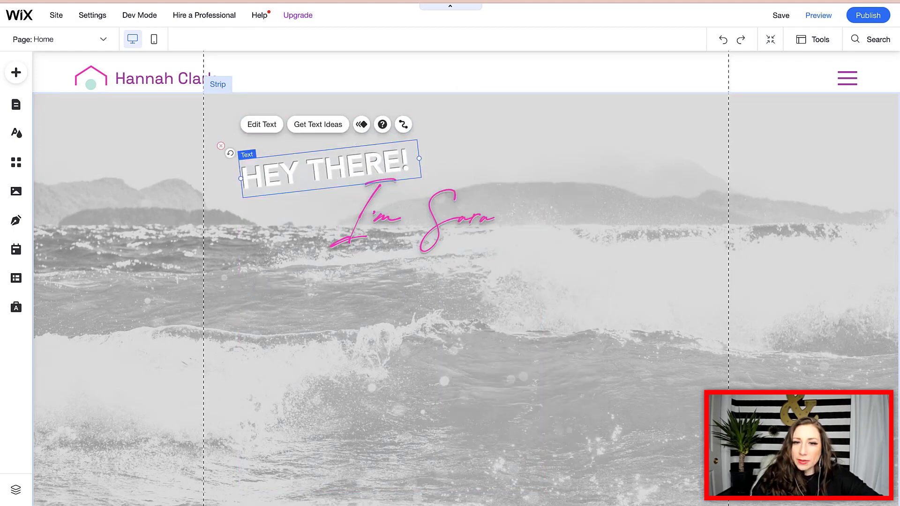
pyautogui.click(436, 319)
pyautogui.press('Escape')
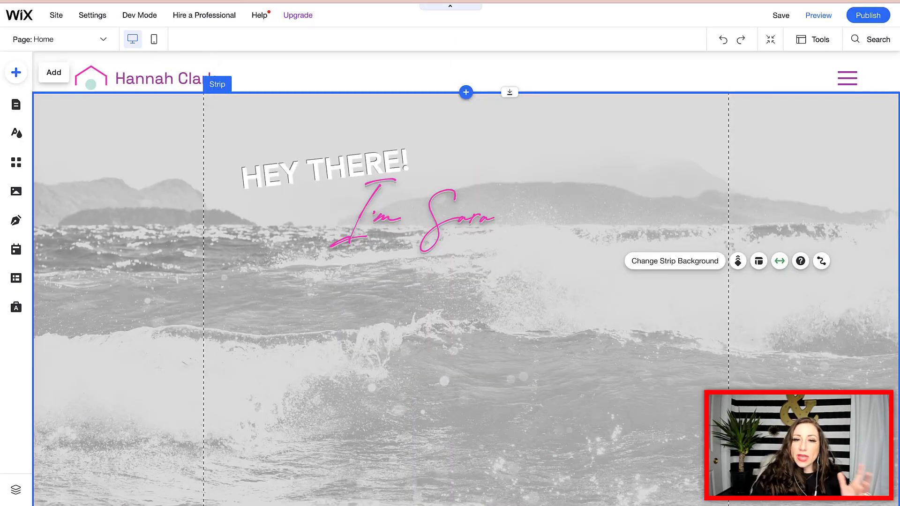
# Step: Add the collapsible text box with the "Show more" link, widen it and place it below the script name heading inside the container box
pyautogui.click(16, 72)
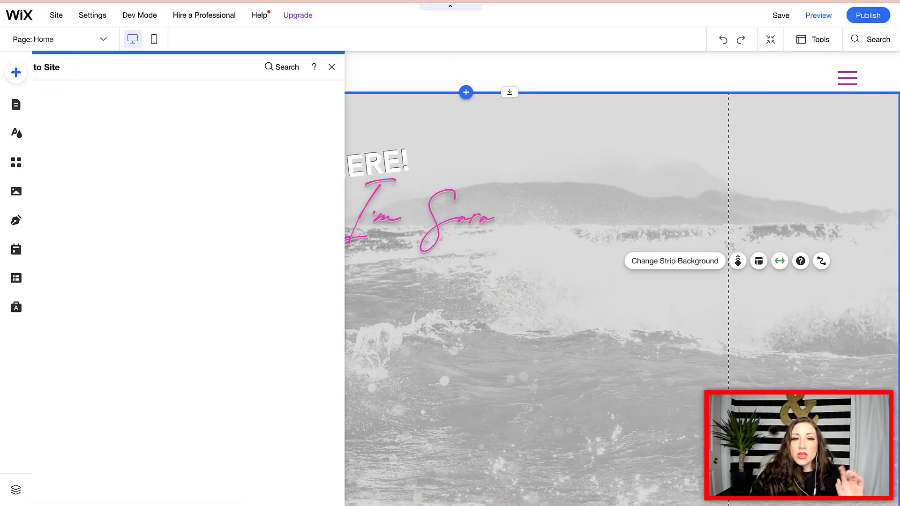
pyautogui.scroll(-4, 282, 290)
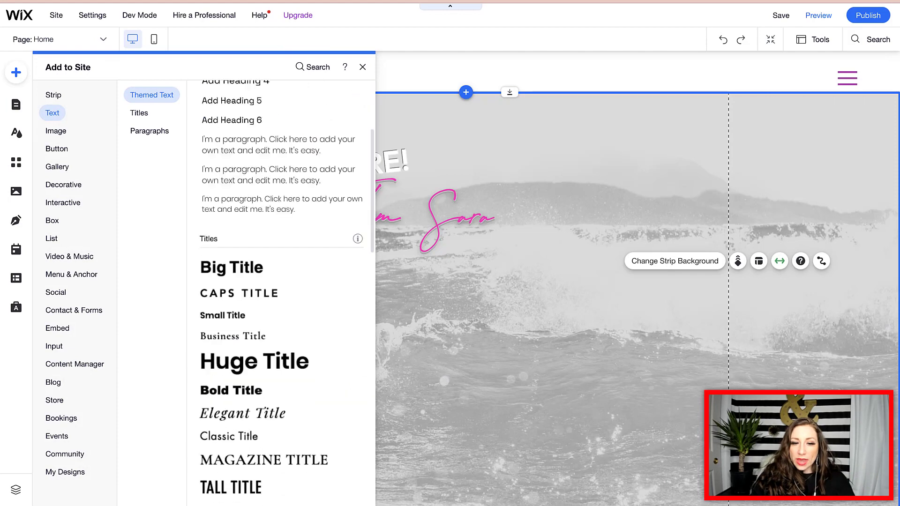
pyautogui.scroll(-12, 281, 290)
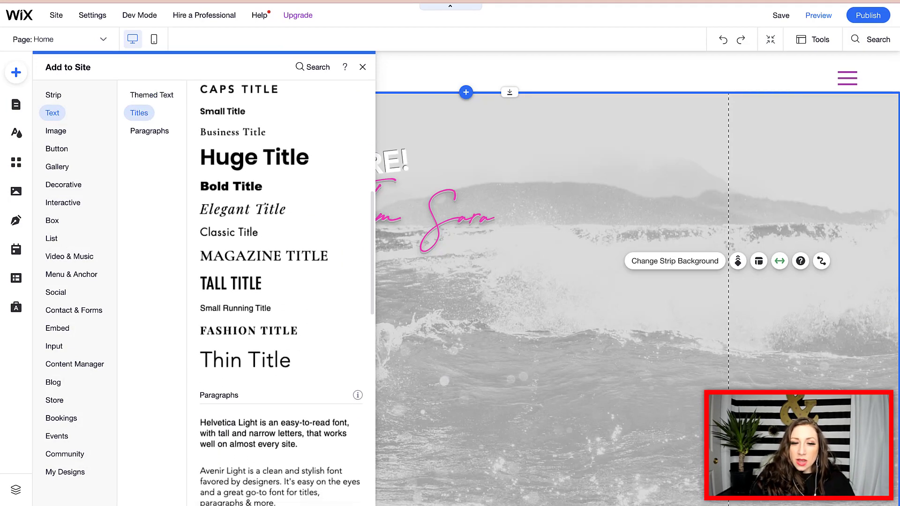
pyautogui.scroll(7, 281, 291)
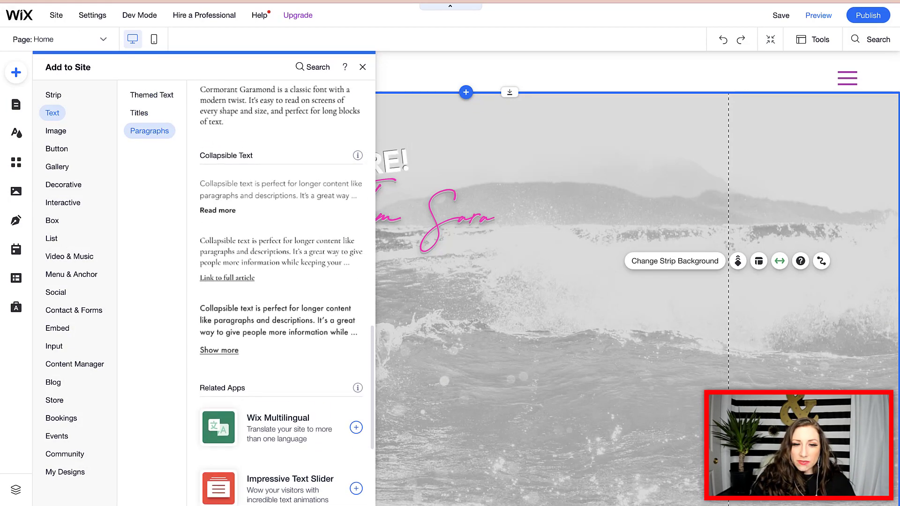
pyautogui.click(277, 429)
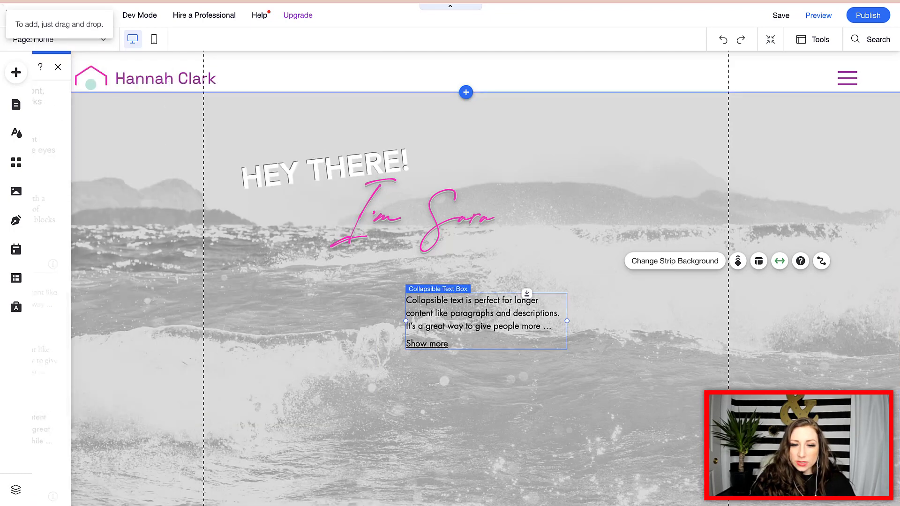
pyautogui.moveTo(487, 317); pyautogui.dragTo(494, 287)
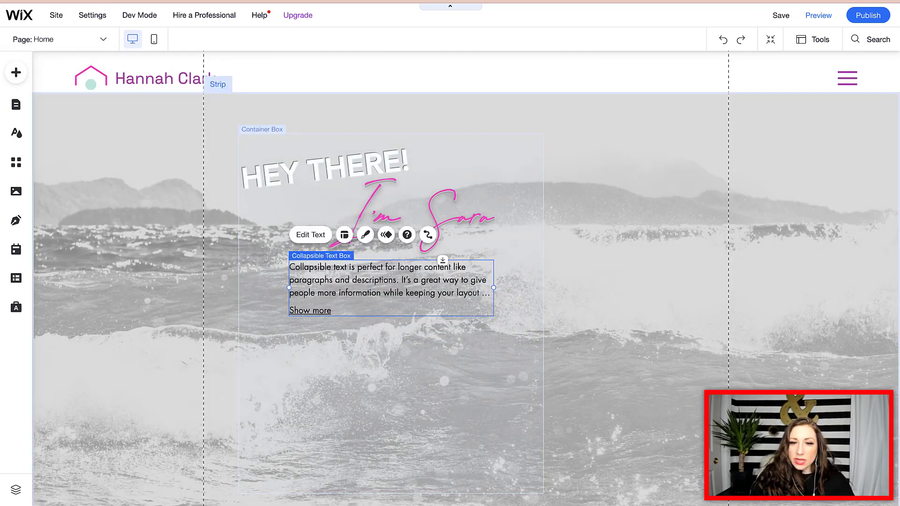
pyautogui.moveTo(422, 284); pyautogui.dragTo(410, 284)
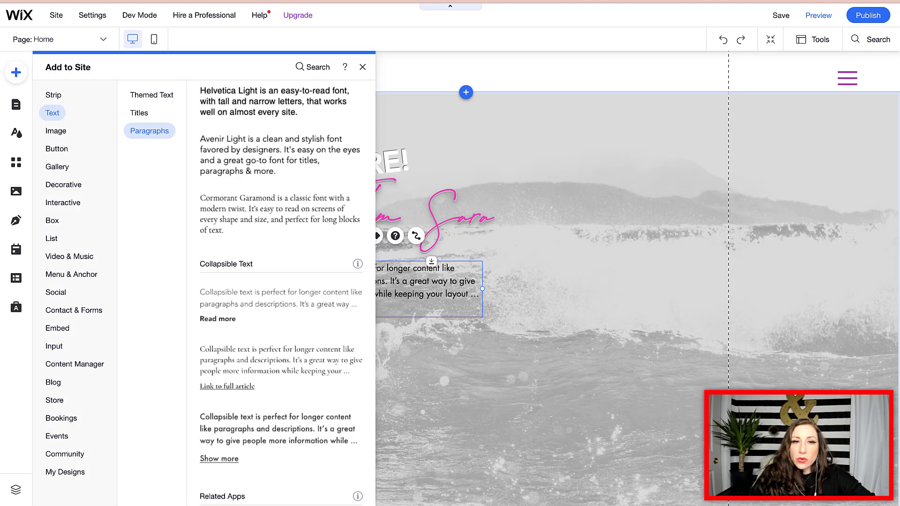
# Step: Add a pink themed box, place it to the right of the greeting texts and enlarge it into a tall portrait panel overlapping the header
pyautogui.click(57, 149)
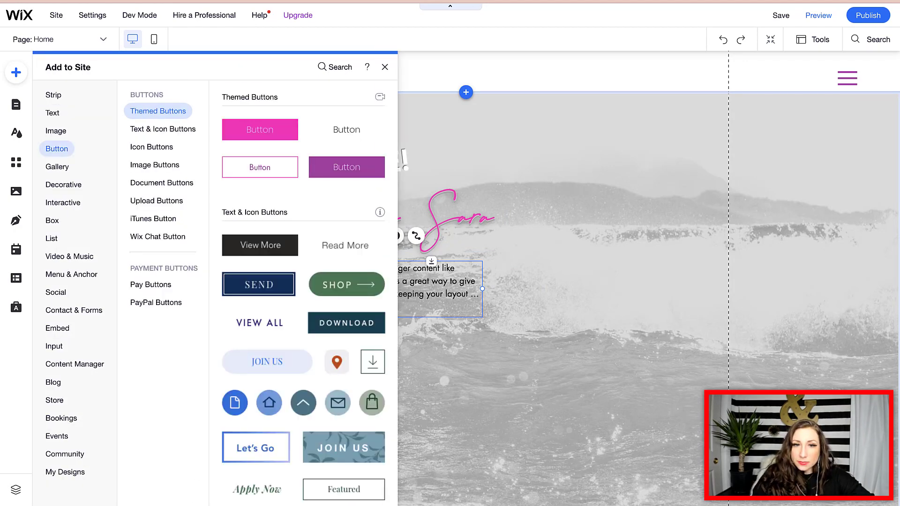
pyautogui.click(52, 113)
pyautogui.click(52, 220)
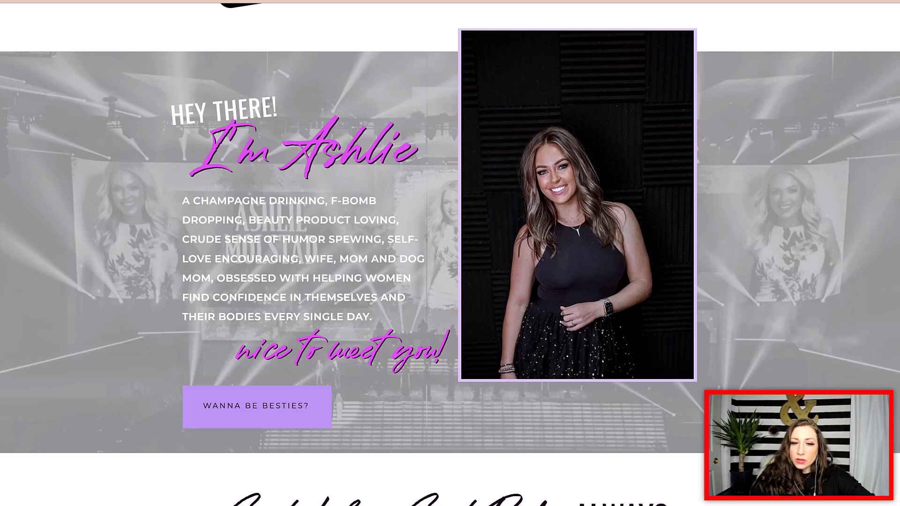
pyautogui.scroll(4, 450, 253)
pyautogui.scroll(-6, 450, 253)
pyautogui.scroll(5, 450, 253)
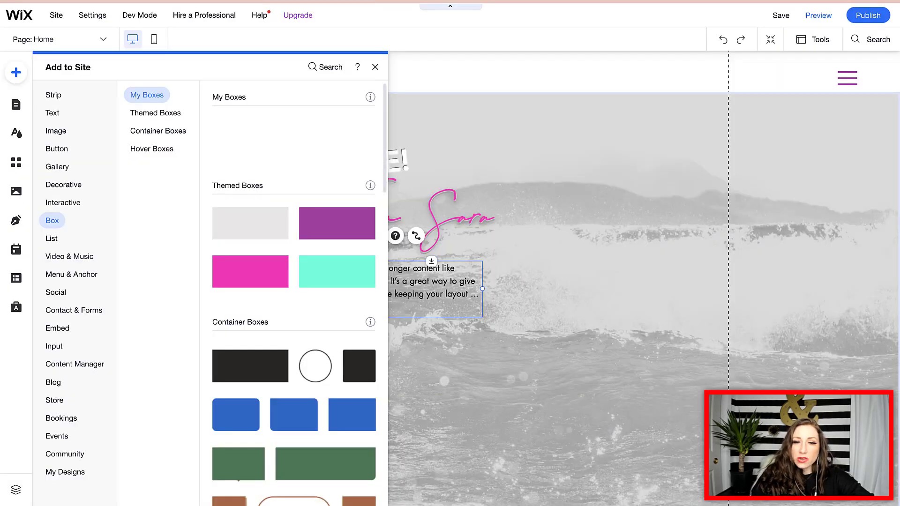
pyautogui.click(250, 271)
pyautogui.moveTo(466, 279); pyautogui.dragTo(641, 133)
pyautogui.moveTo(686, 198); pyautogui.dragTo(686, 463)
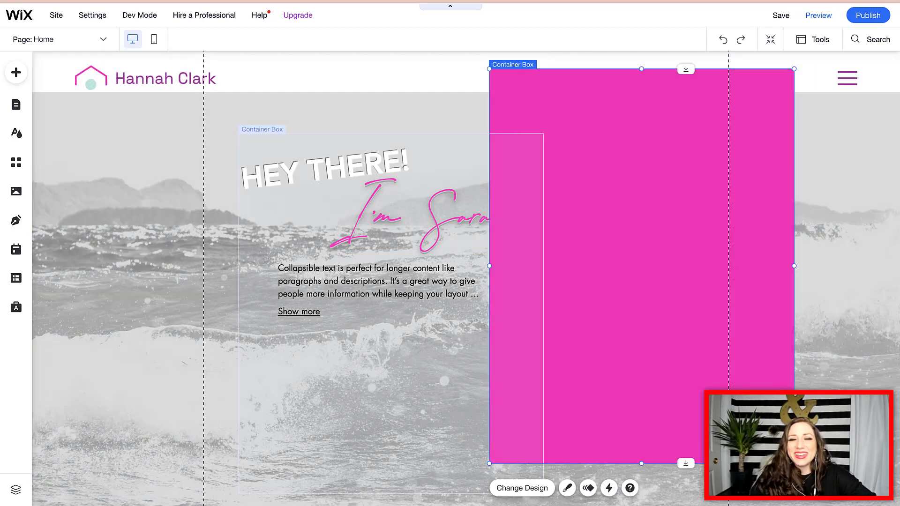
# Step: Move the container box holding the greeting texts up and left, close to the page's left gridline
pyautogui.moveTo(328, 352); pyautogui.dragTo(298, 325)
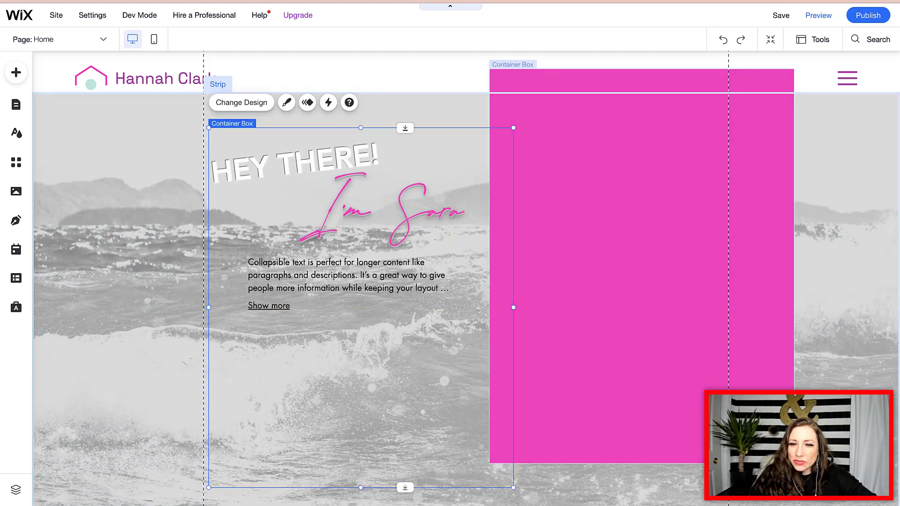
# Step: Change the strip background to the solid grey color #C7C7C7
pyautogui.click(565, 480)
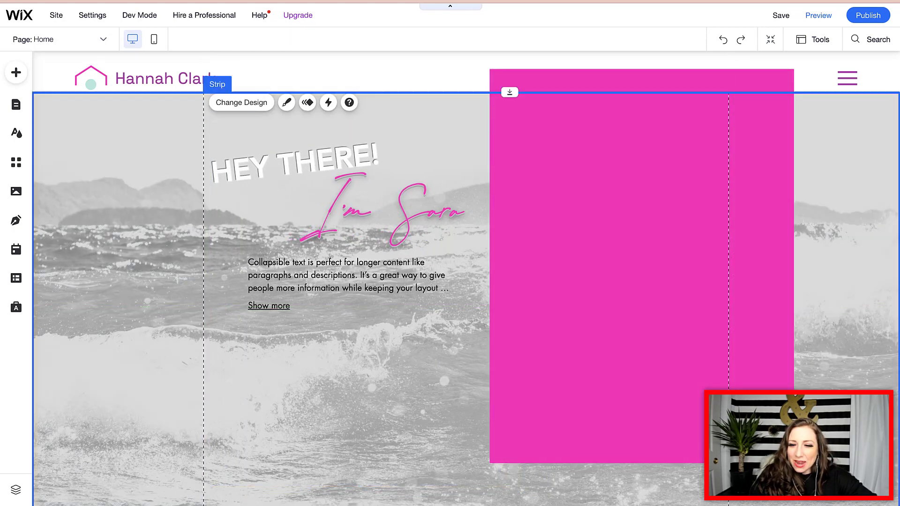
pyautogui.click(607, 447)
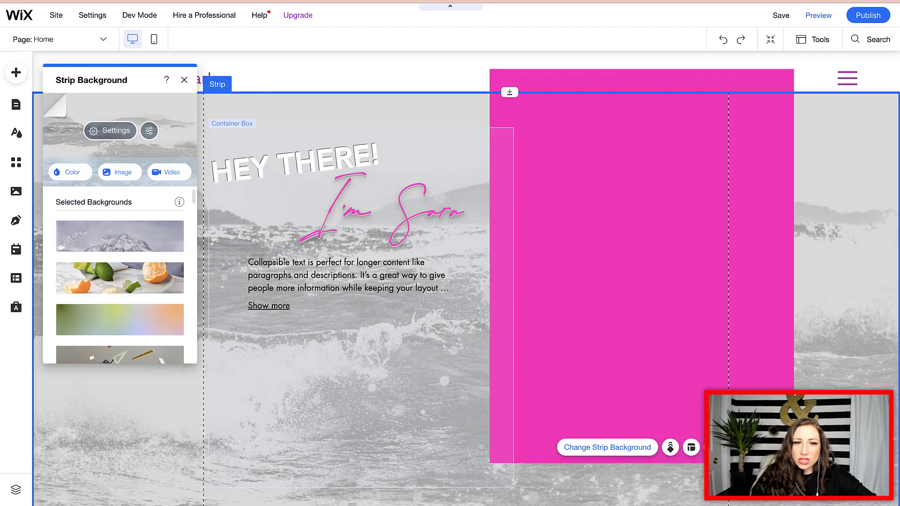
pyautogui.click(70, 172)
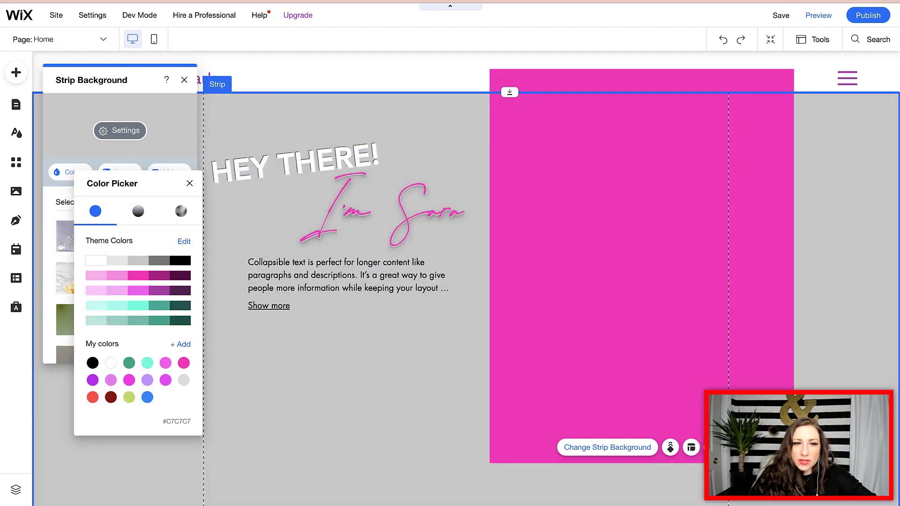
pyautogui.click(190, 183)
pyautogui.click(119, 131)
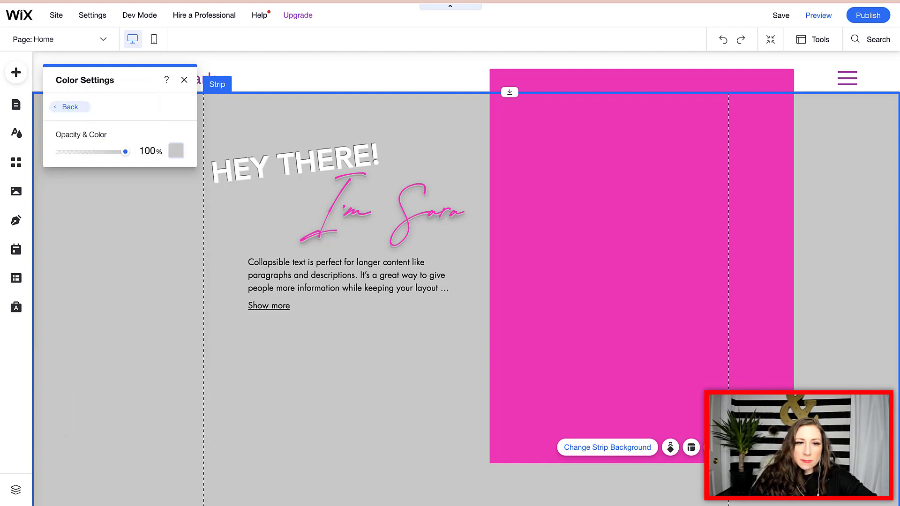
pyautogui.click(176, 150)
pyautogui.click(70, 107)
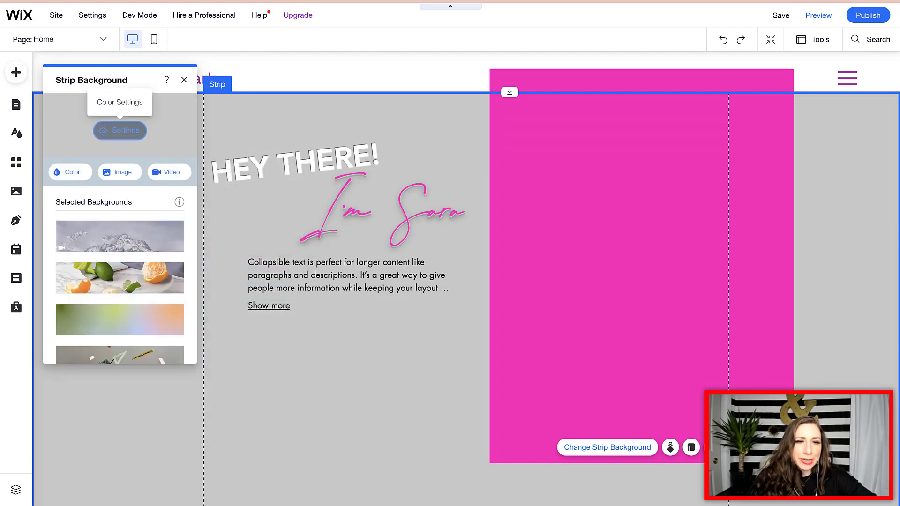
pyautogui.scroll(-2, 122, 335)
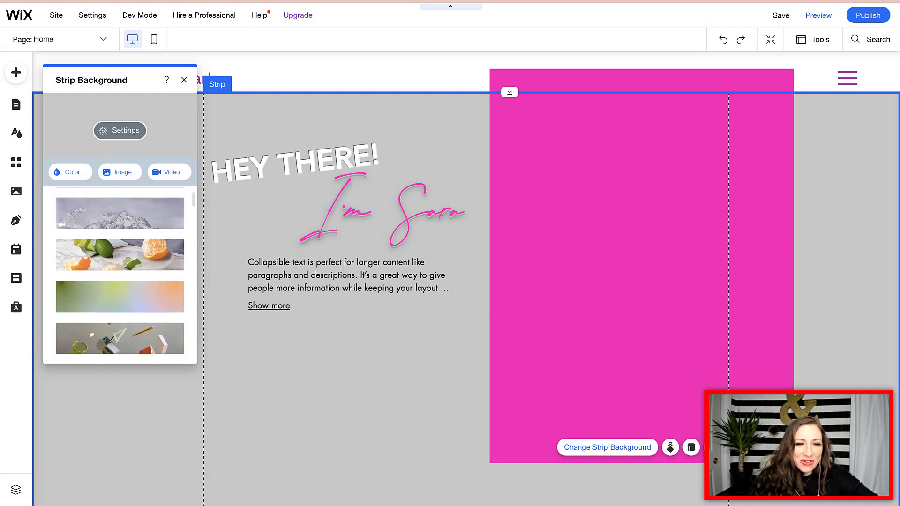
pyautogui.scroll(2, 122, 335)
# Step: Set the strip background to the snowy mountain video with color #757575 behind it and a video opacity of 45%
pyautogui.click(120, 236)
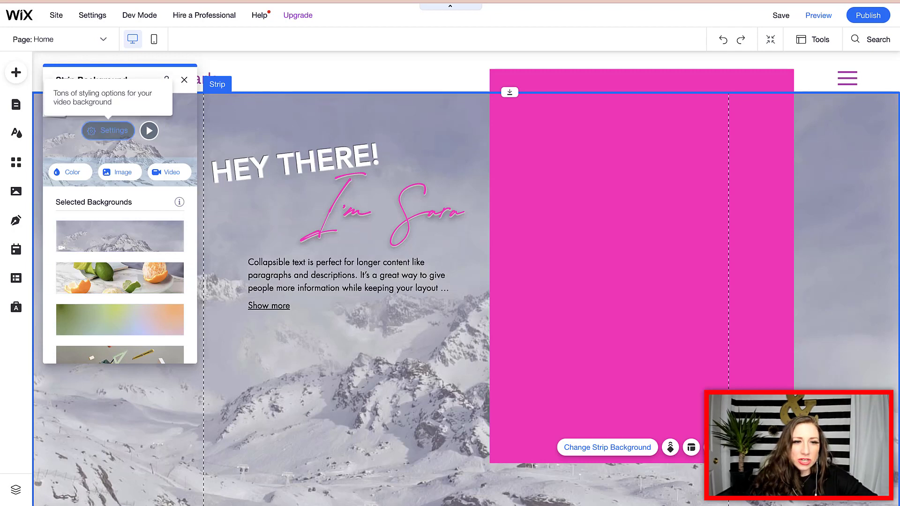
pyautogui.click(108, 130)
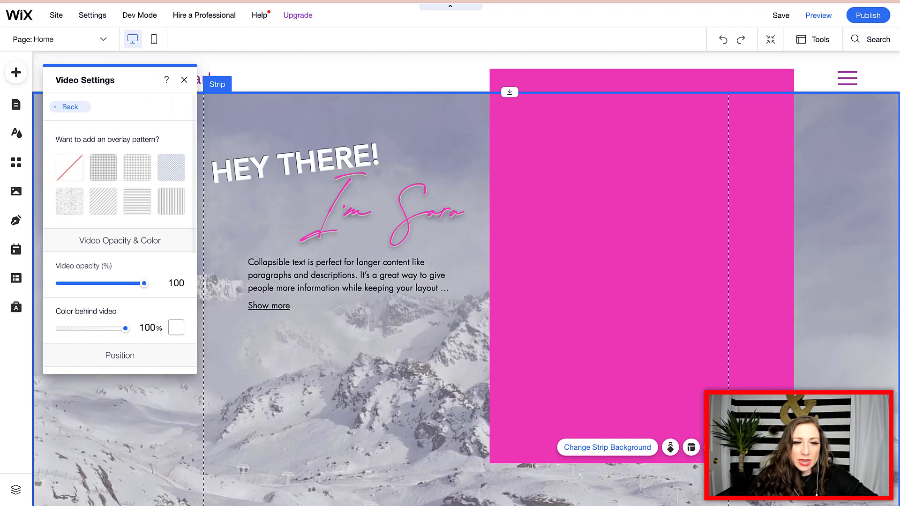
pyautogui.click(176, 328)
pyautogui.click(262, 332)
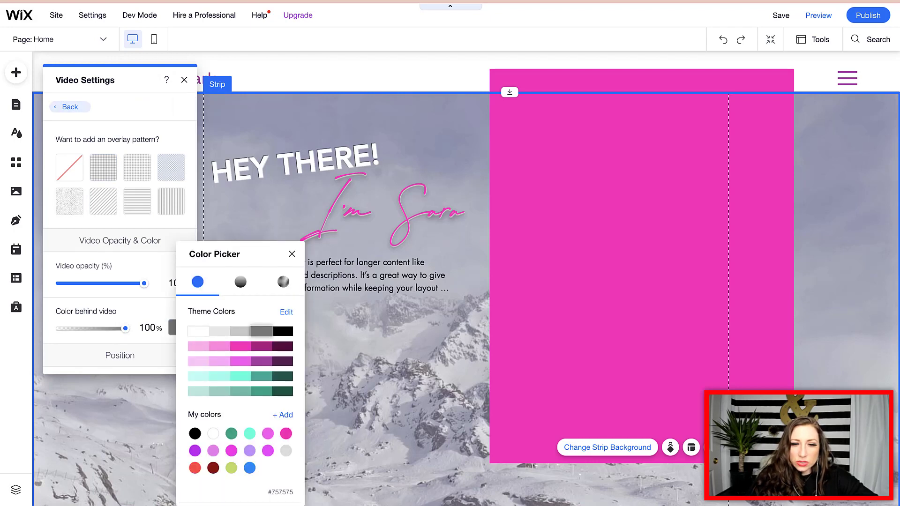
pyautogui.click(166, 283)
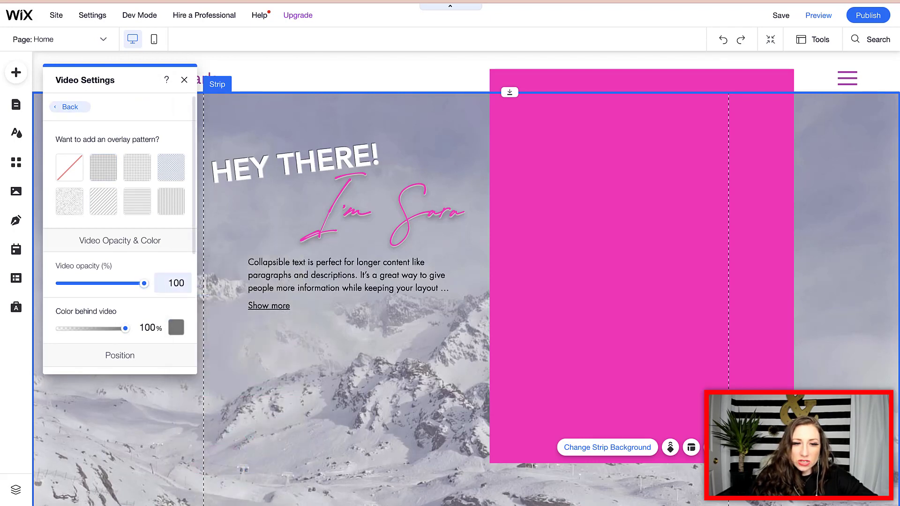
pyautogui.moveTo(144, 283); pyautogui.dragTo(102, 283)
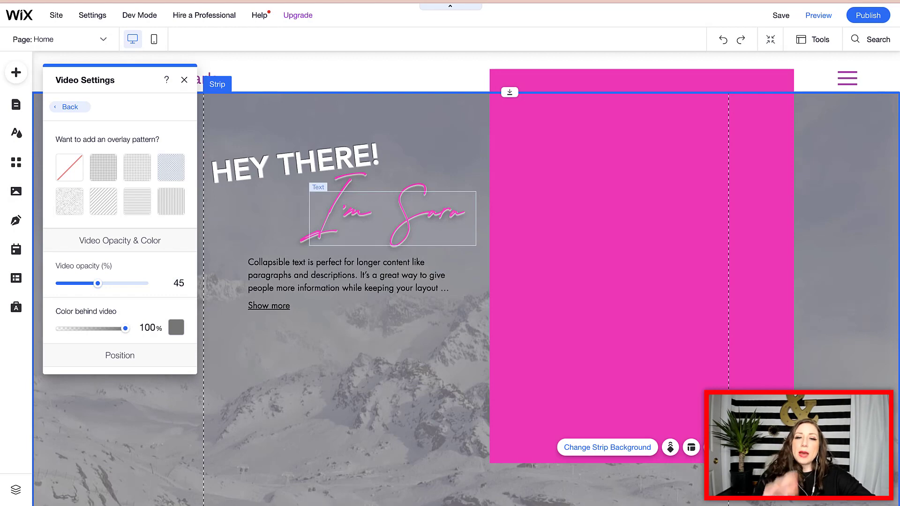
# Step: Open the text settings of the collapsible text box and close them without editing the text
pyautogui.doubleClick(350, 281)
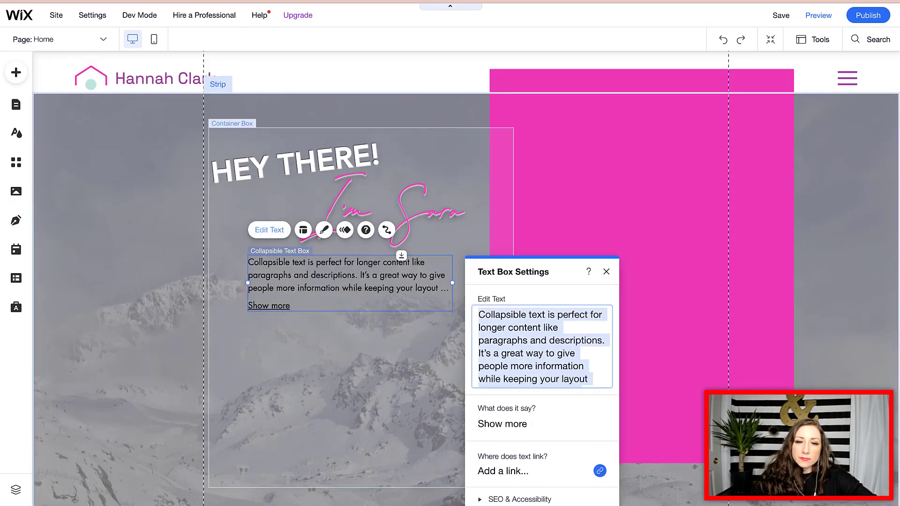
pyautogui.click(356, 335)
pyautogui.click(349, 283)
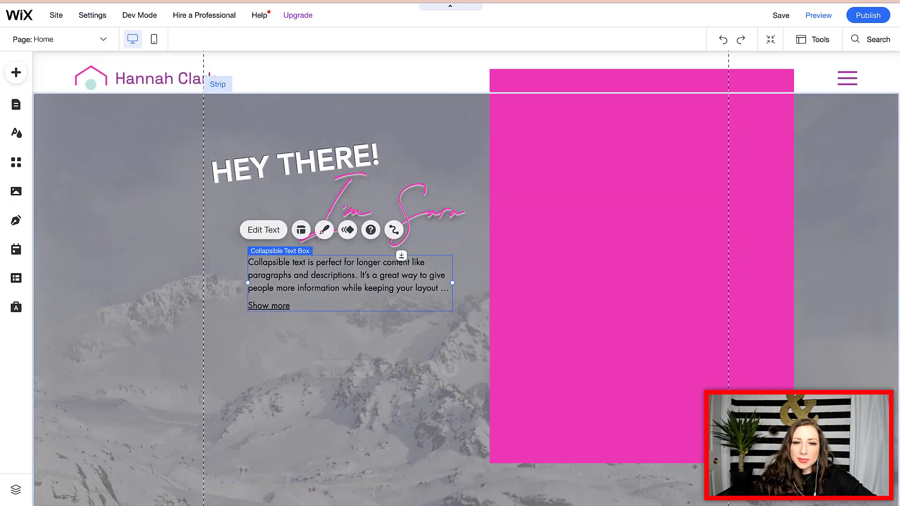
pyautogui.click(412, 354)
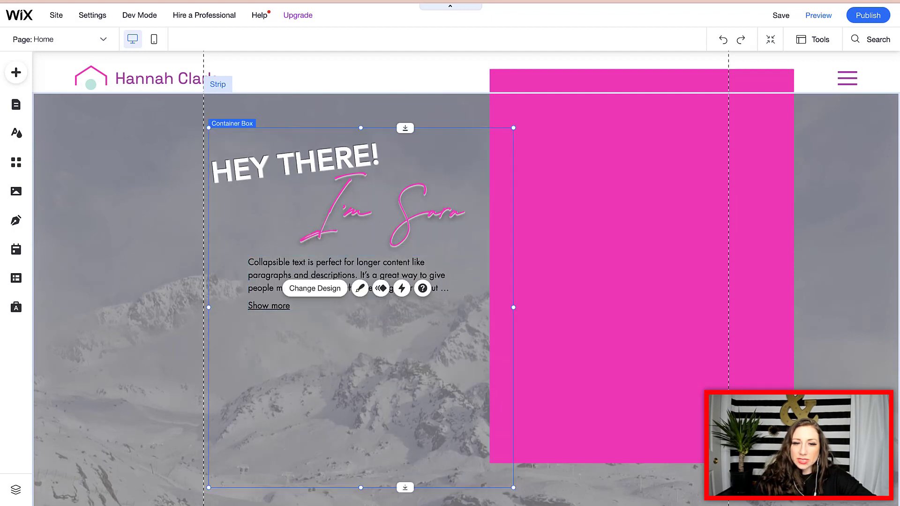
pyautogui.click(351, 281)
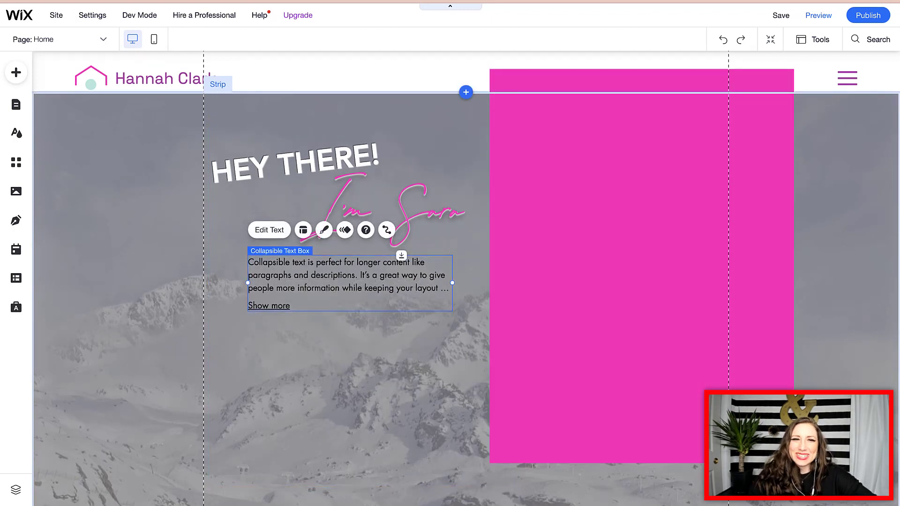
# Step: Turn on the editor's Toolbar with the size, position and arrangement controls
pyautogui.click(813, 40)
pyautogui.click(803, 75)
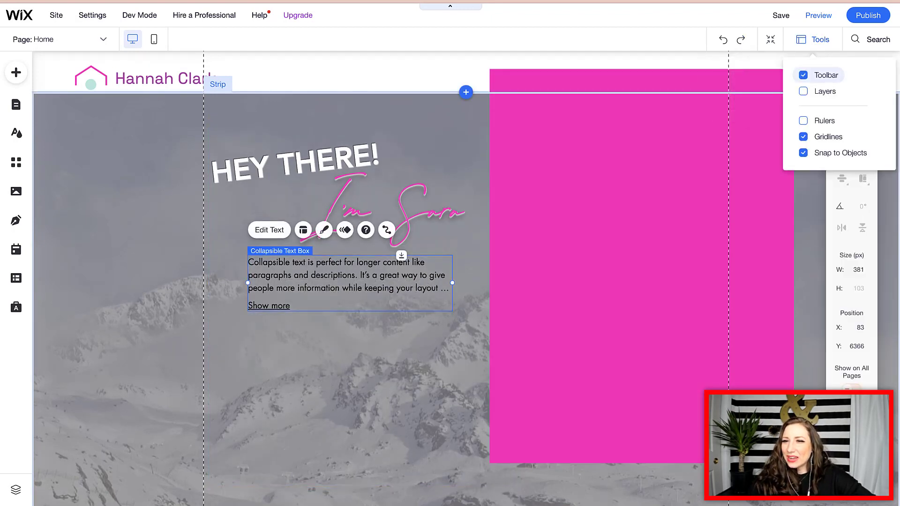
pyautogui.click(810, 195)
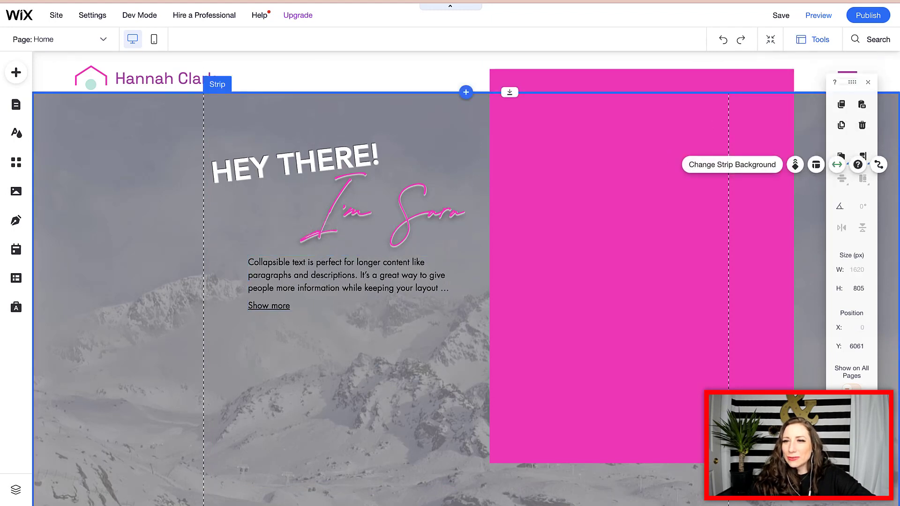
pyautogui.click(813, 40)
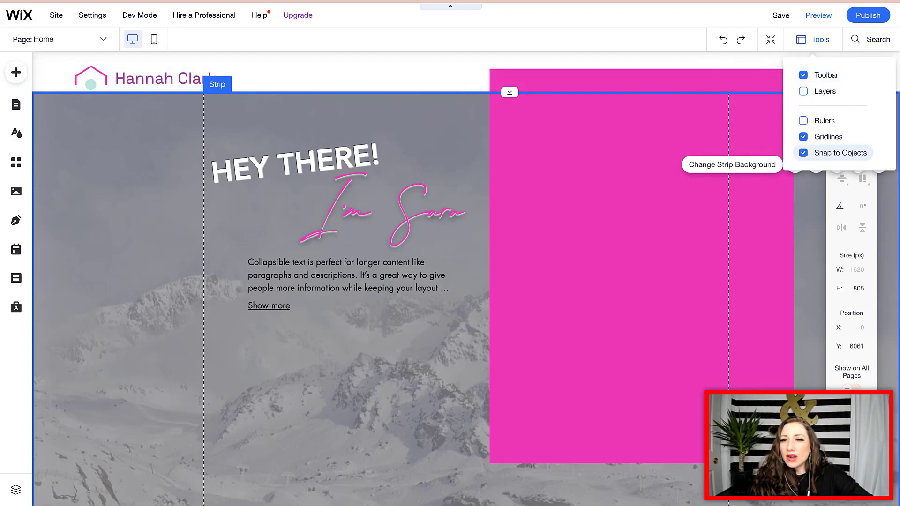
# Step: Delete the collapsible text box below the script name heading
pyautogui.click(347, 276)
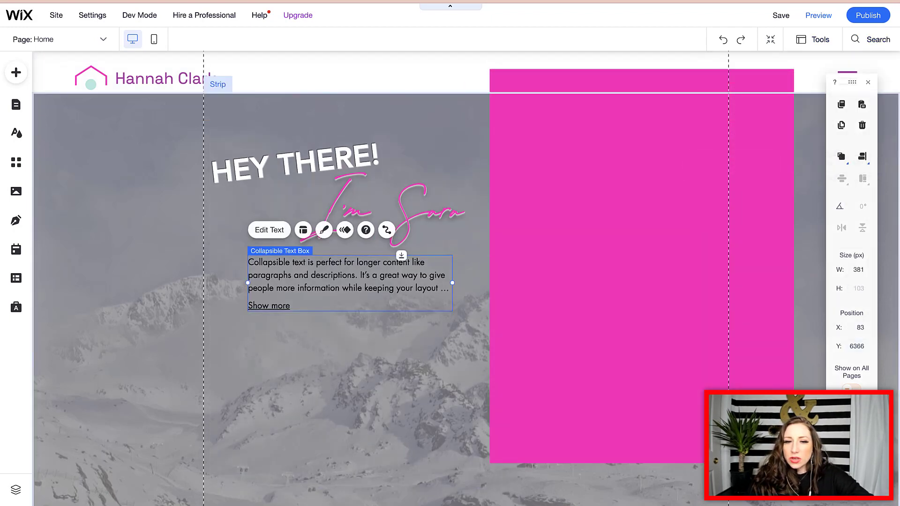
pyautogui.moveTo(347, 275); pyautogui.dragTo(343, 284)
pyautogui.click(862, 125)
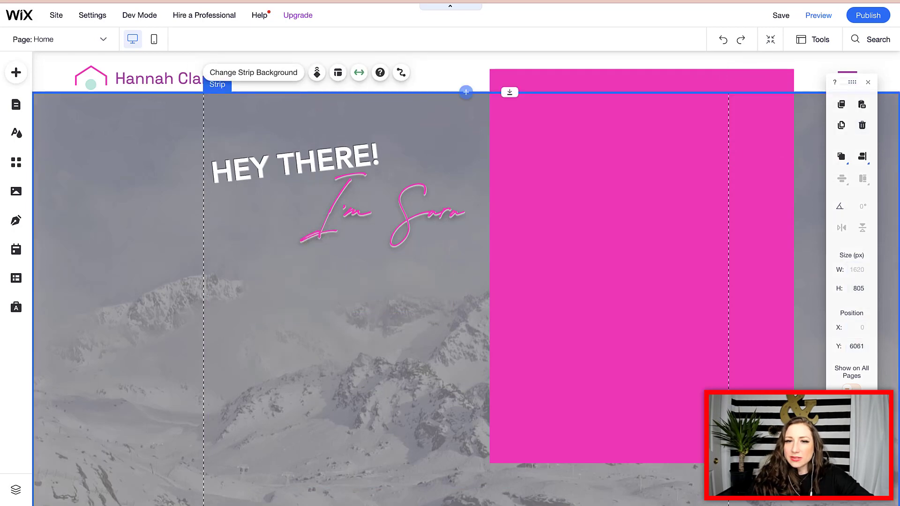
pyautogui.click(16, 72)
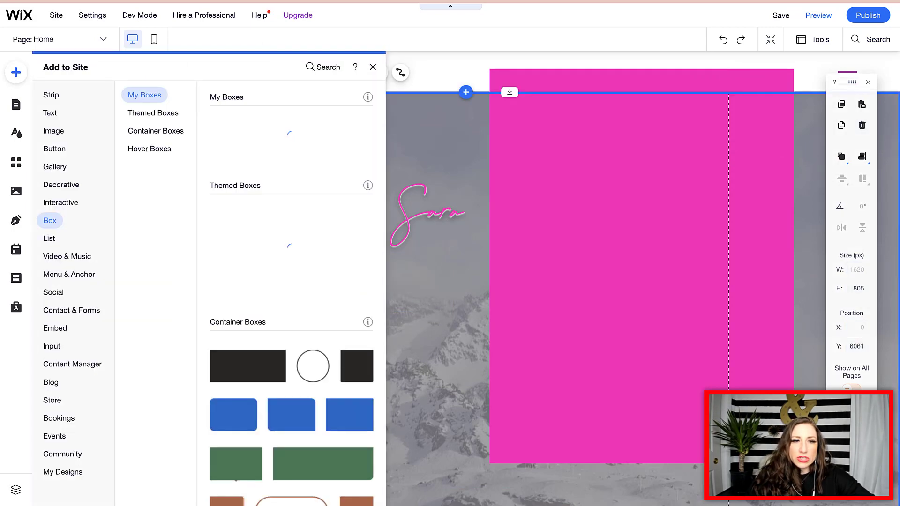
pyautogui.click(54, 131)
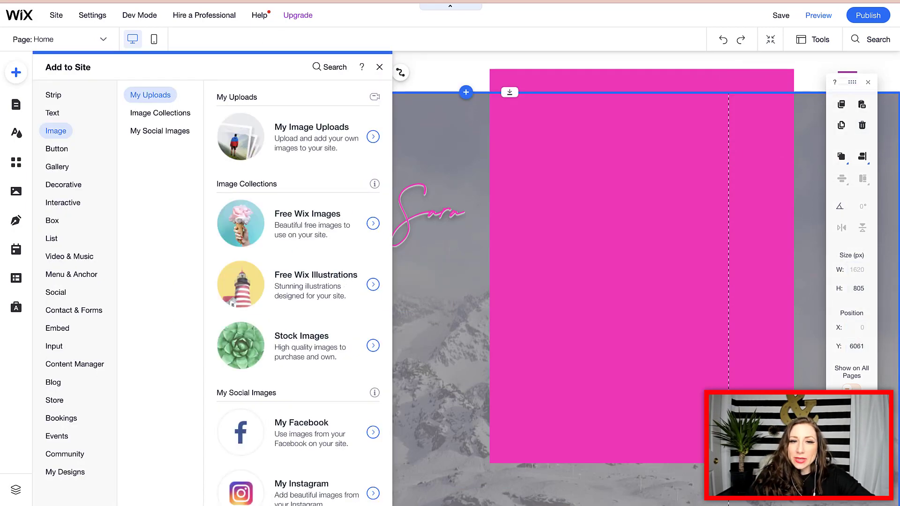
pyautogui.click(299, 136)
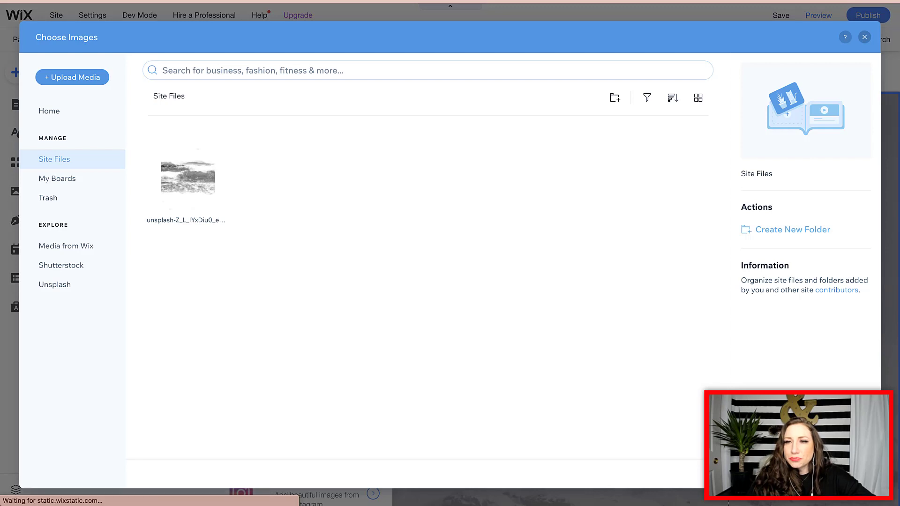
pyautogui.click(864, 37)
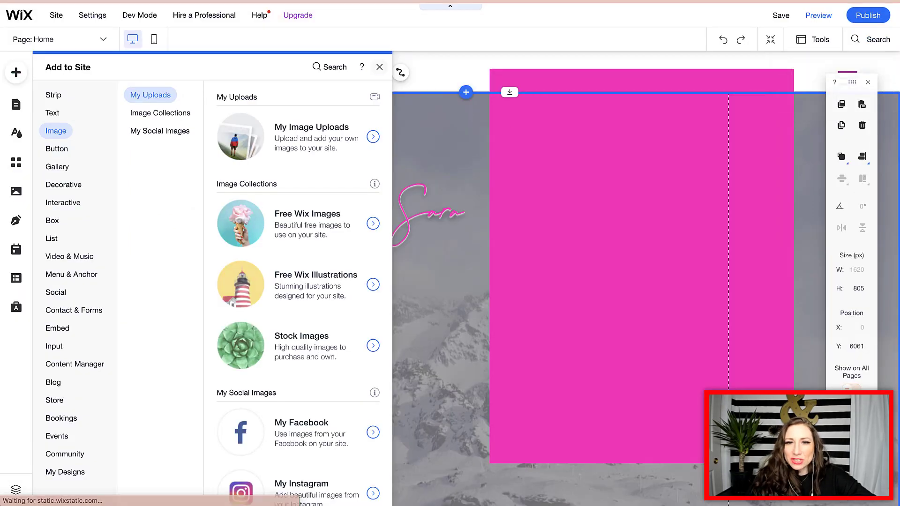
pyautogui.click(379, 67)
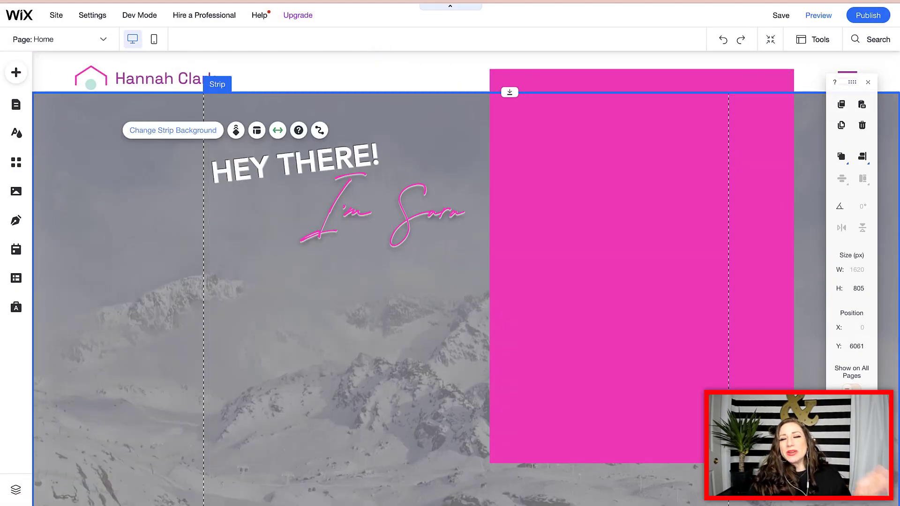
# Step: Set the strip background to the black-and-white ocean image from the site files
pyautogui.click(173, 131)
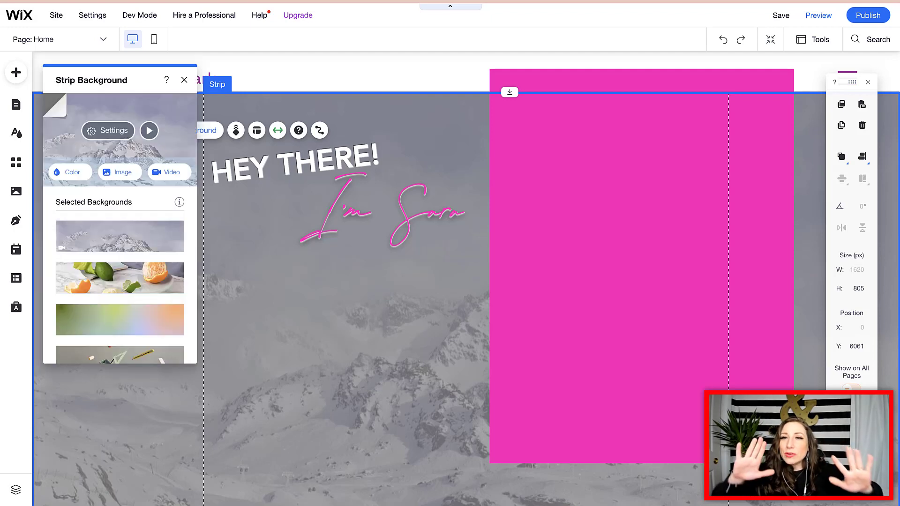
pyautogui.click(120, 172)
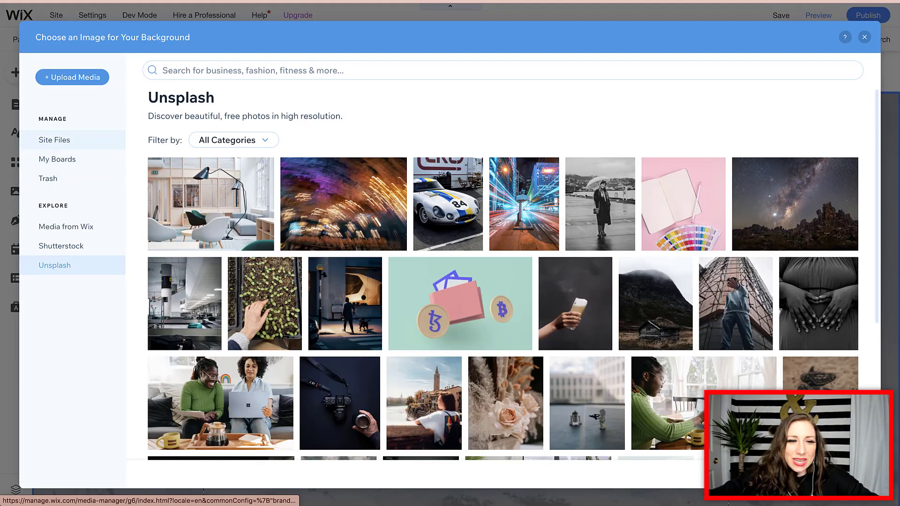
pyautogui.click(54, 140)
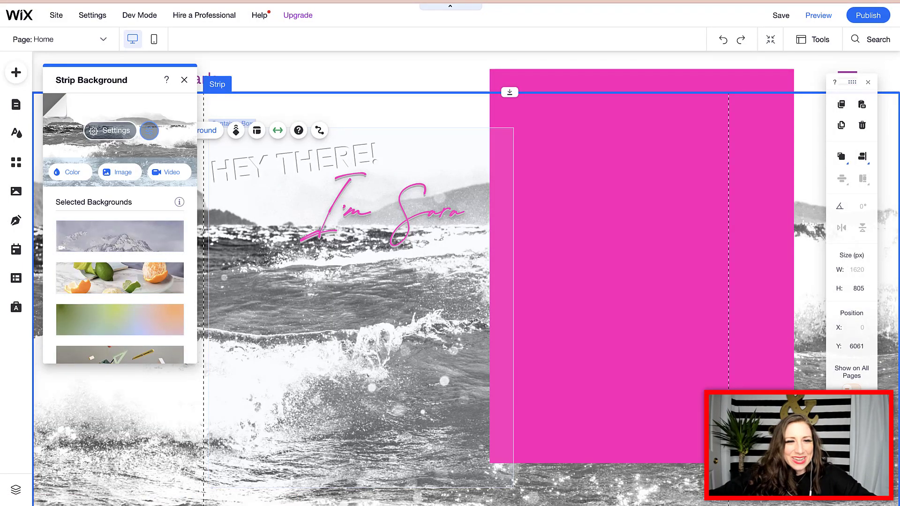
# Step: Set the color behind the ocean background image to black #000000 and the image opacity to 57%
pyautogui.click(111, 131)
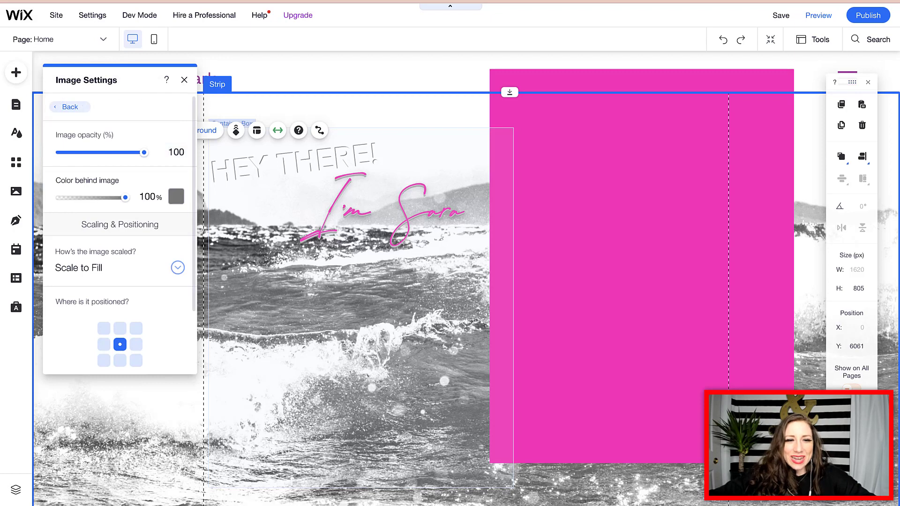
pyautogui.click(176, 196)
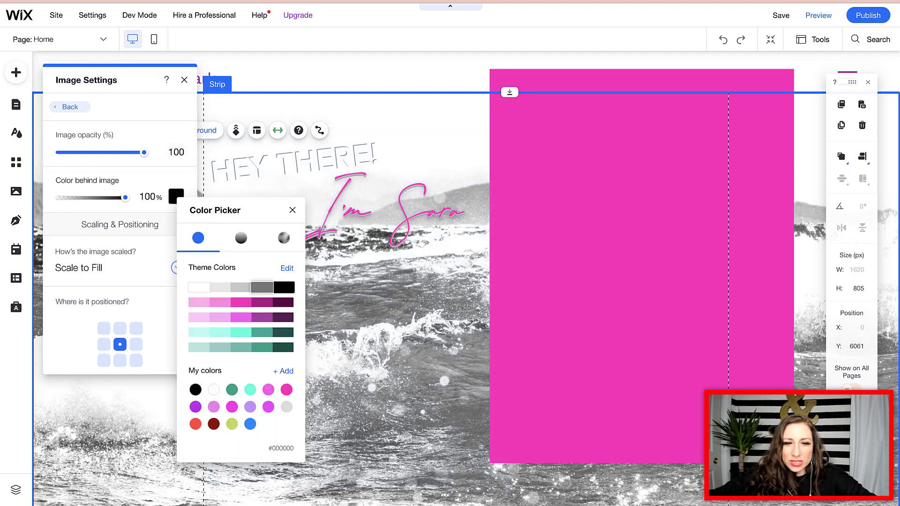
pyautogui.click(283, 288)
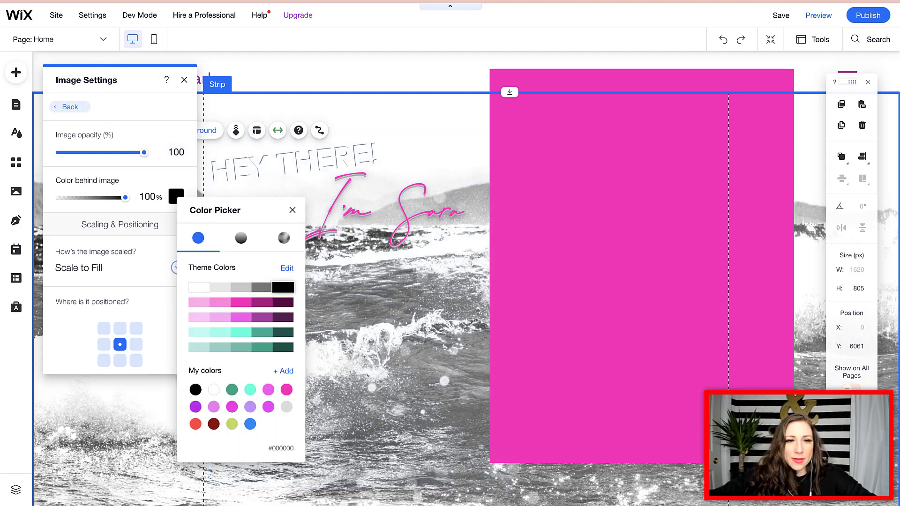
pyautogui.click(293, 210)
pyautogui.moveTo(144, 152); pyautogui.dragTo(107, 152)
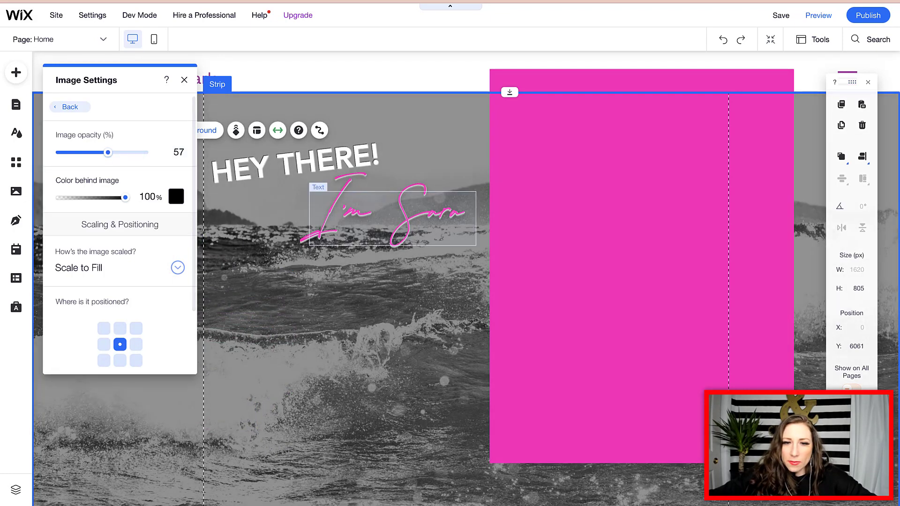
# Step: Change the script name heading's color to the saved purple-pink #F137FF and nudge the heading slightly up toward the greeting
pyautogui.doubleClick(392, 217)
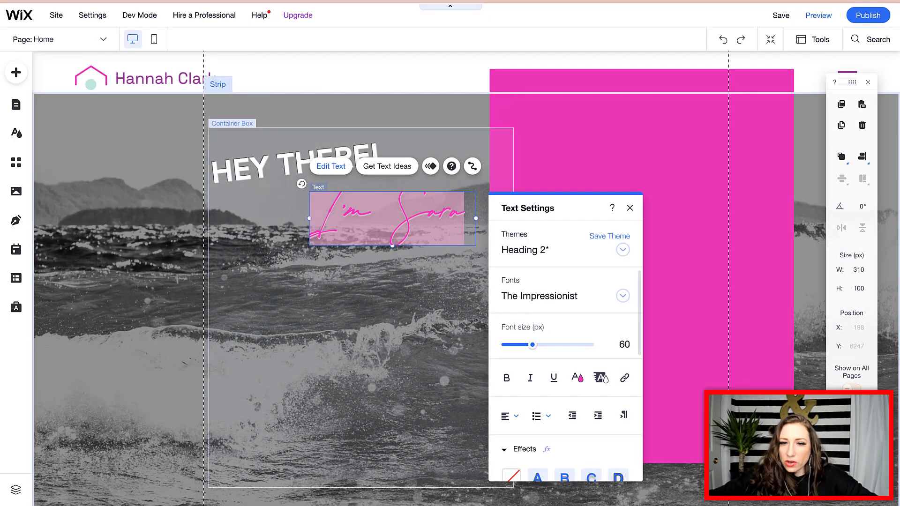
pyautogui.click(577, 378)
pyautogui.click(525, 306)
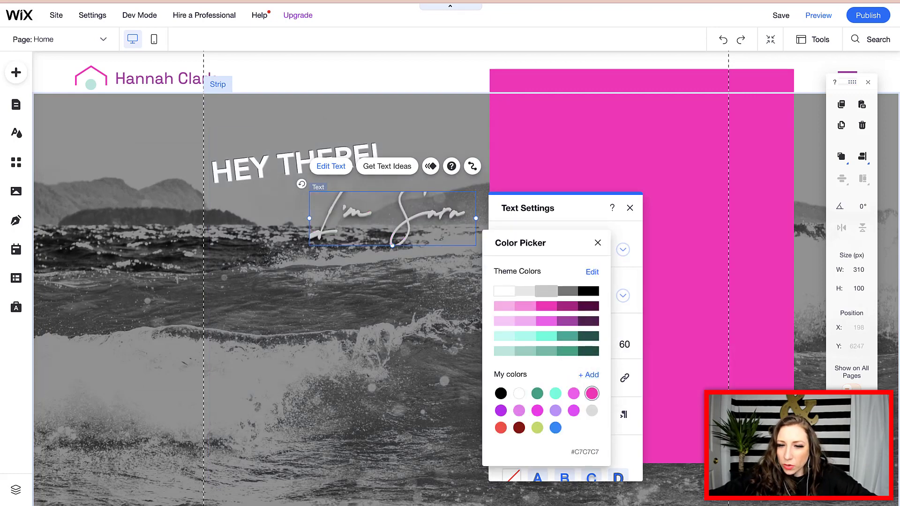
pyautogui.click(546, 306)
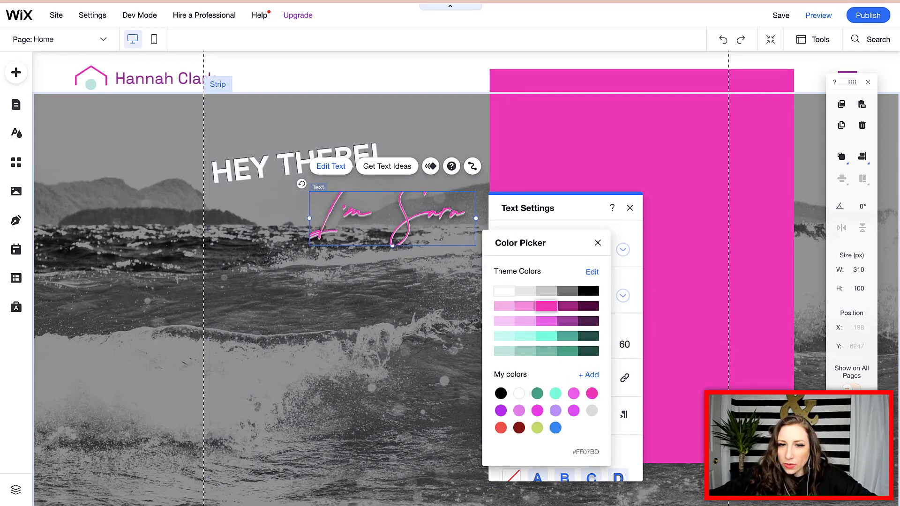
pyautogui.click(573, 410)
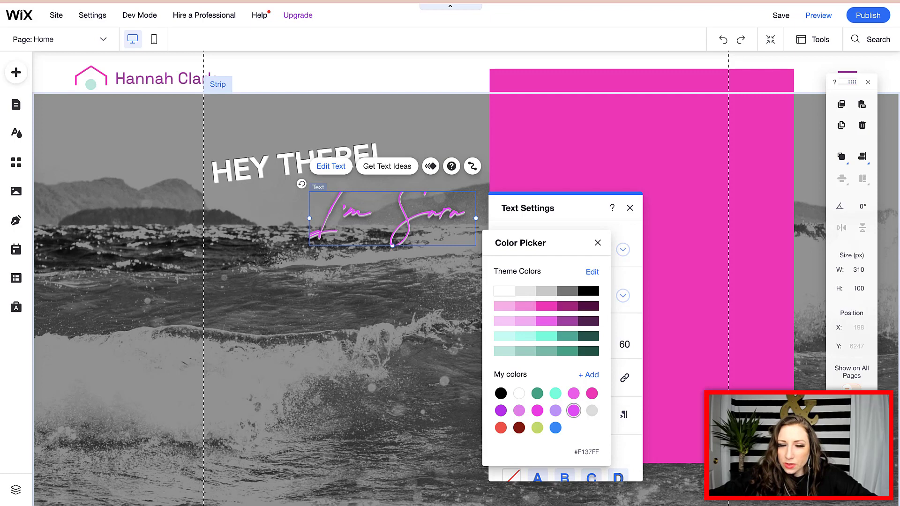
pyautogui.click(597, 243)
pyautogui.click(438, 347)
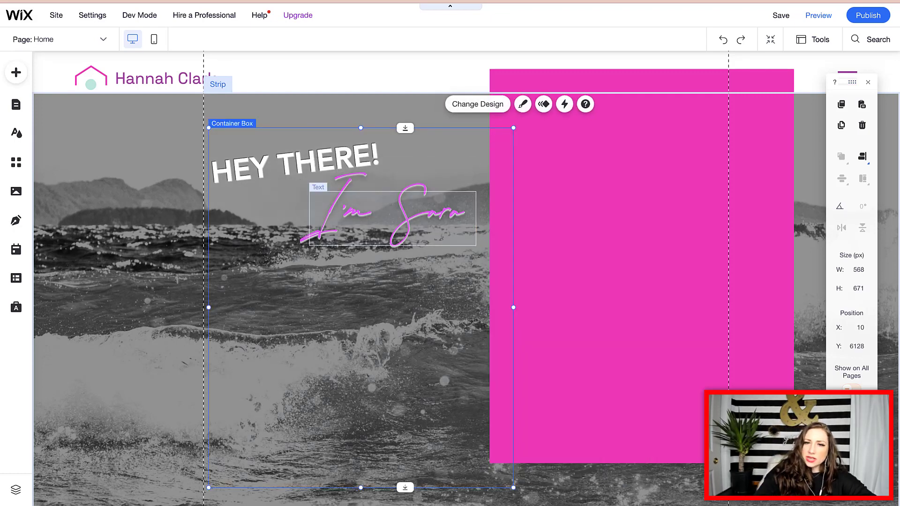
pyautogui.moveTo(396, 217); pyautogui.dragTo(387, 213)
# Step: Examine how the reference website arranges the text and framed portrait in its introduction section
pyautogui.click(164, 281)
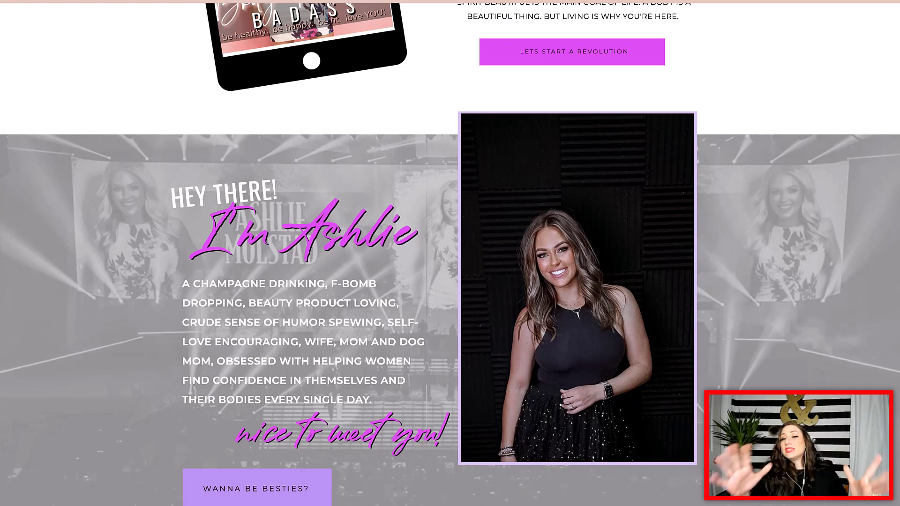
pyautogui.scroll(-2, 450, 253)
pyautogui.scroll(1, 450, 253)
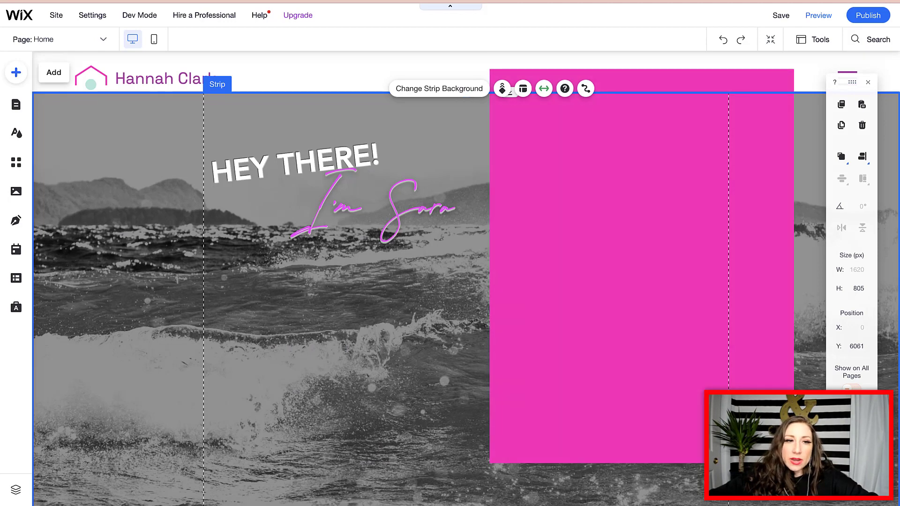
# Step: Open the free Wix images for adding a picture and browse the library for a suitable portrait
pyautogui.click(16, 72)
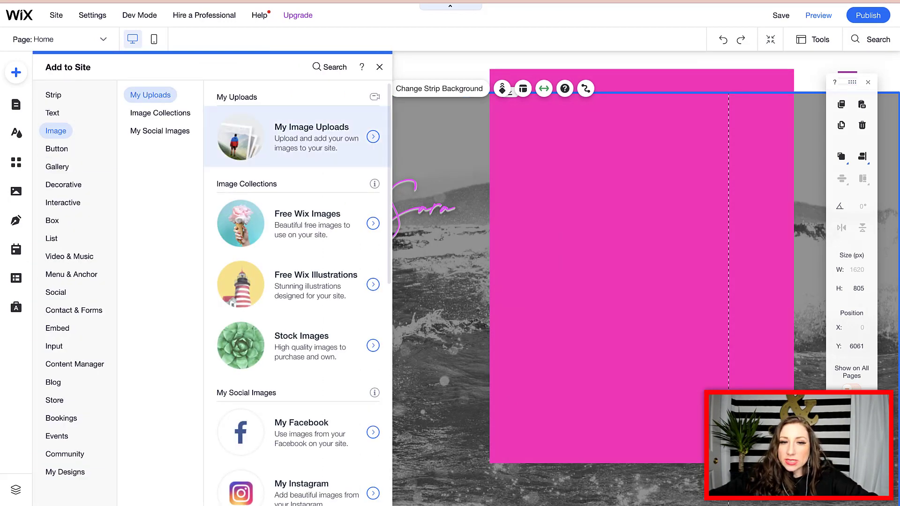
pyautogui.click(300, 223)
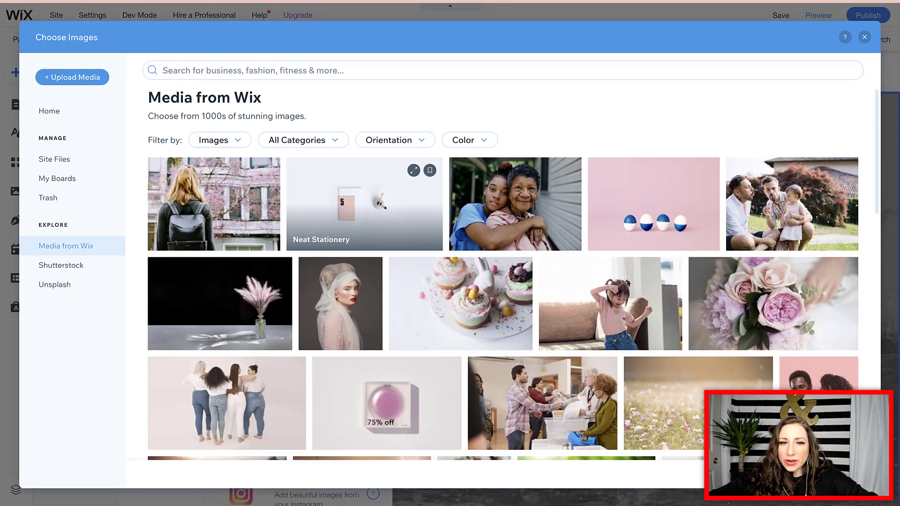
pyautogui.scroll(-4, 365, 338)
pyautogui.scroll(-7, 356, 328)
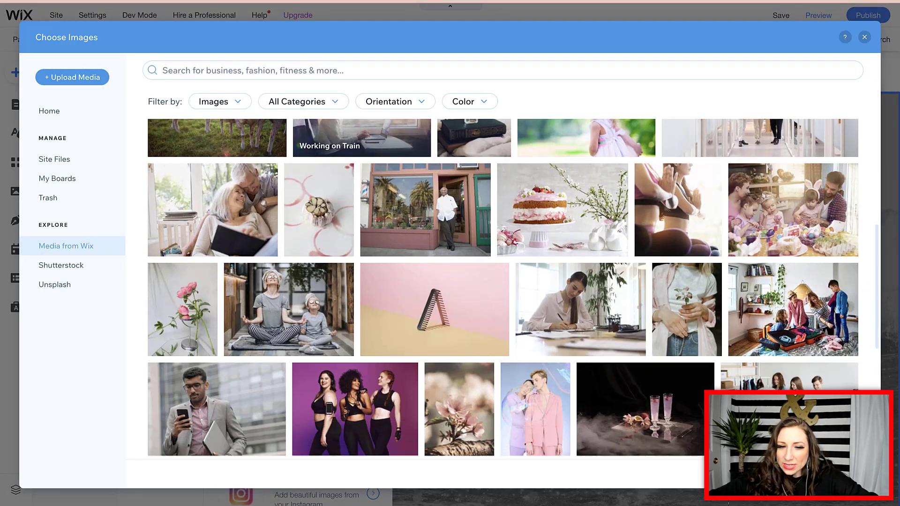
pyautogui.scroll(-3, 365, 328)
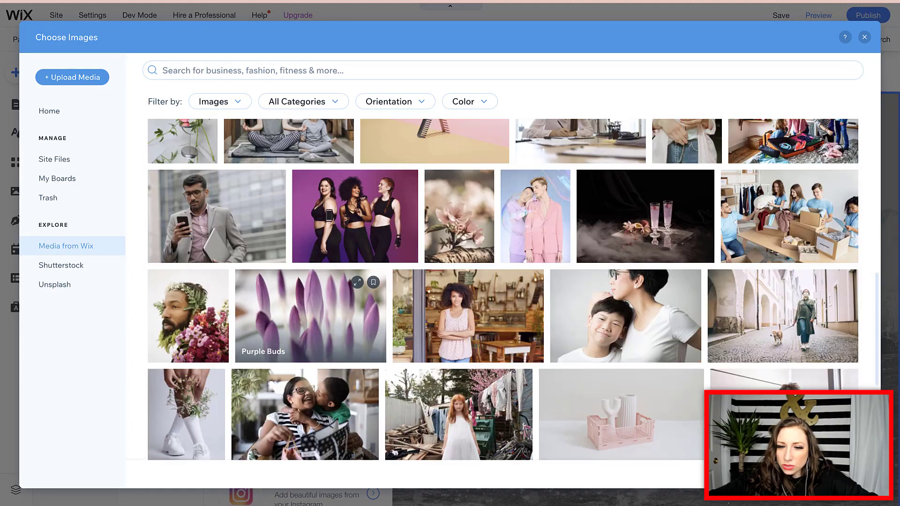
pyautogui.scroll(-4, 422, 263)
pyautogui.scroll(-12, 469, 262)
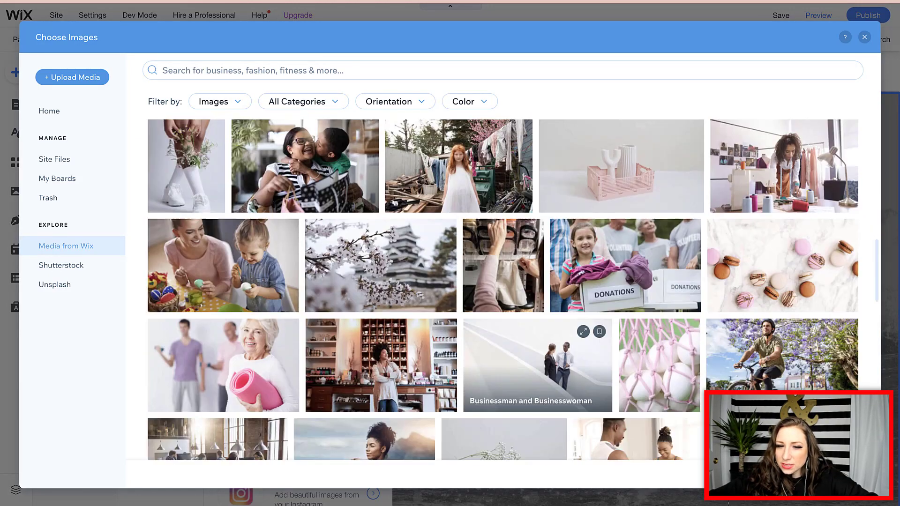
pyautogui.scroll(-7, 468, 281)
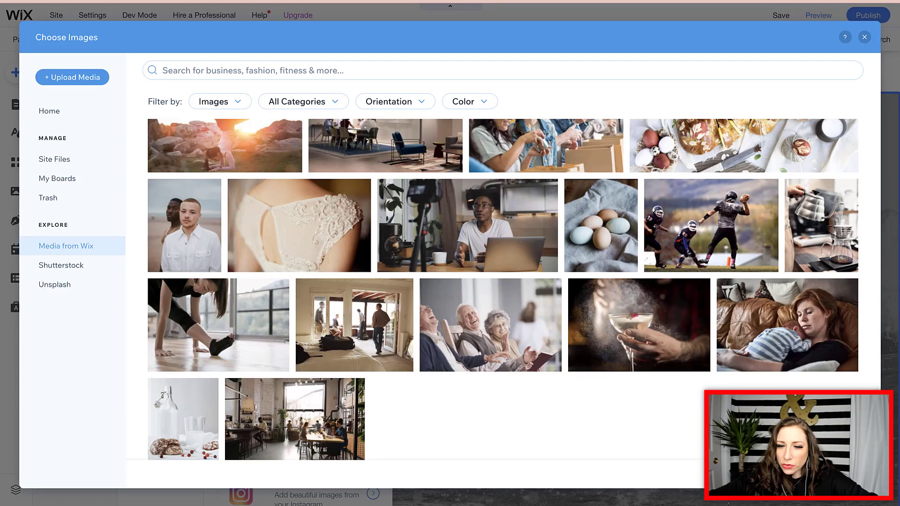
pyautogui.scroll(20, 469, 281)
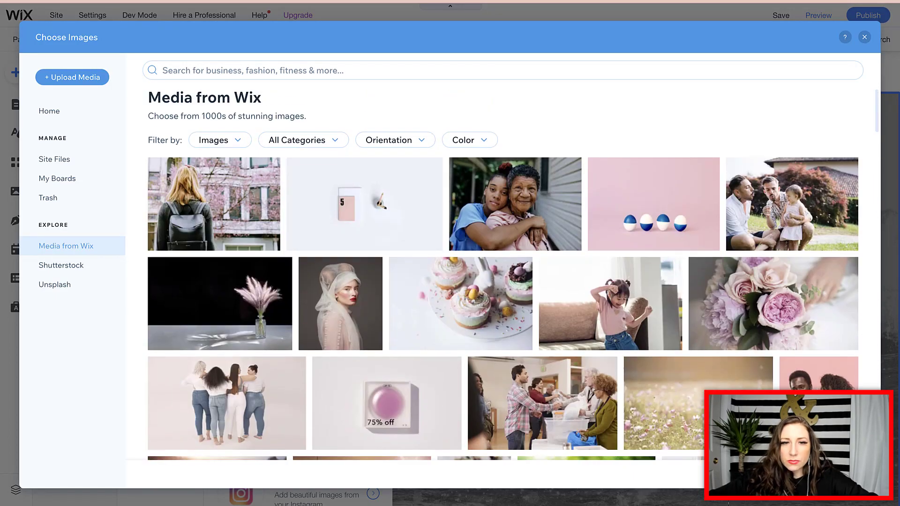
# Step: Search the free Wix images for "happy business woman" and add the portrait of the standing woman in white shirt and jeans
pyautogui.click(375, 70)
pyautogui.write('happy business woman')
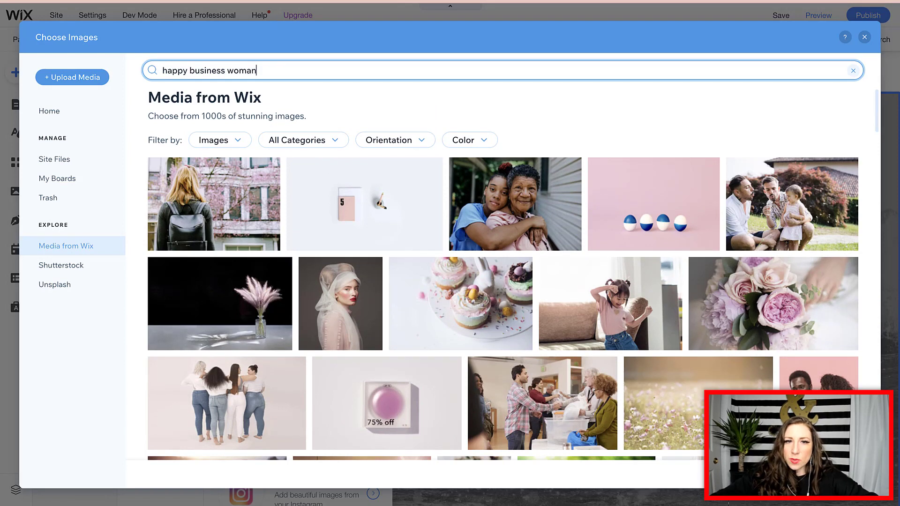
pyautogui.press('Return')
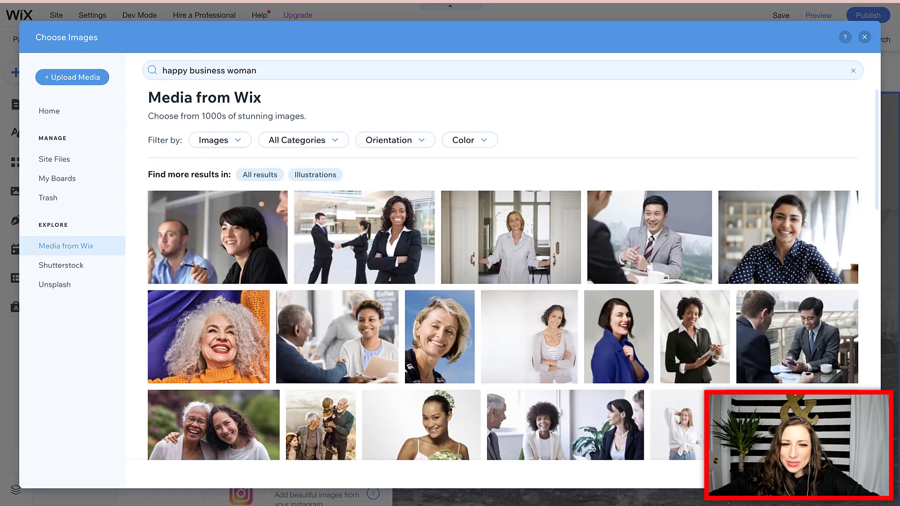
pyautogui.scroll(-4, 539, 281)
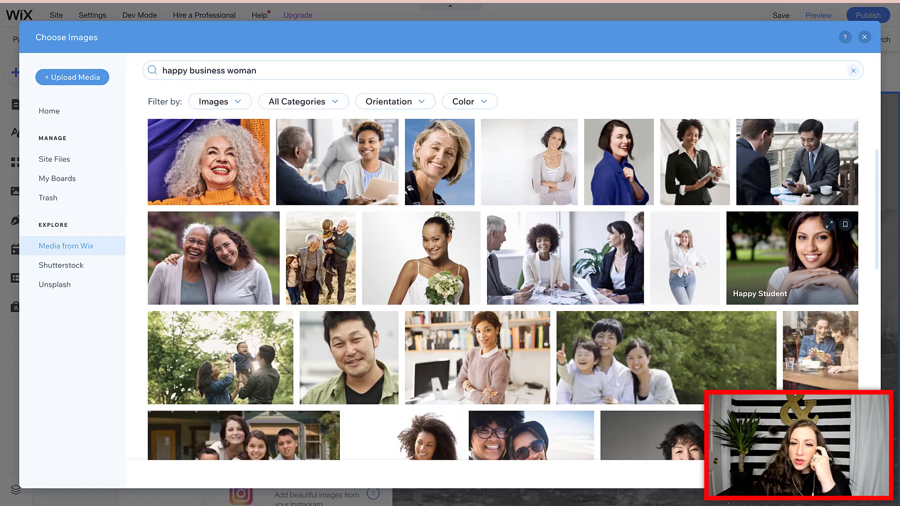
pyautogui.scroll(-5, 684, 225)
pyautogui.scroll(4, 684, 225)
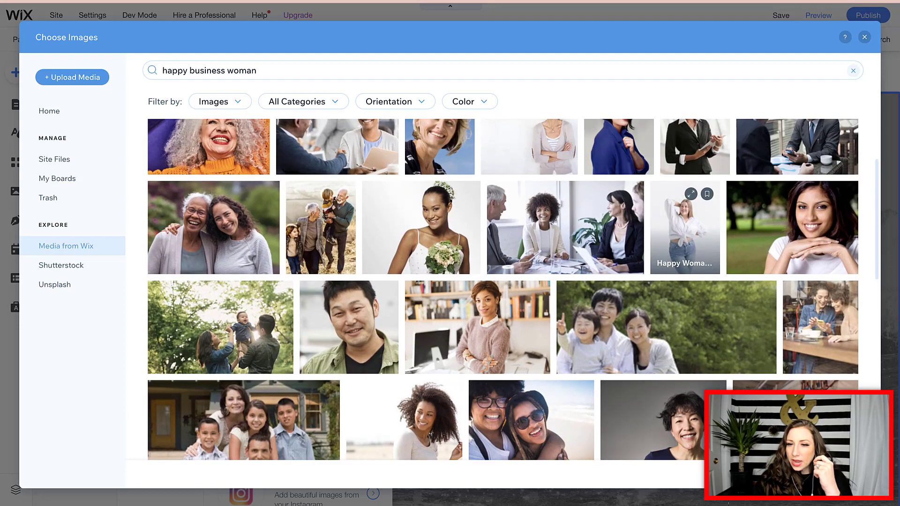
pyautogui.click(684, 263)
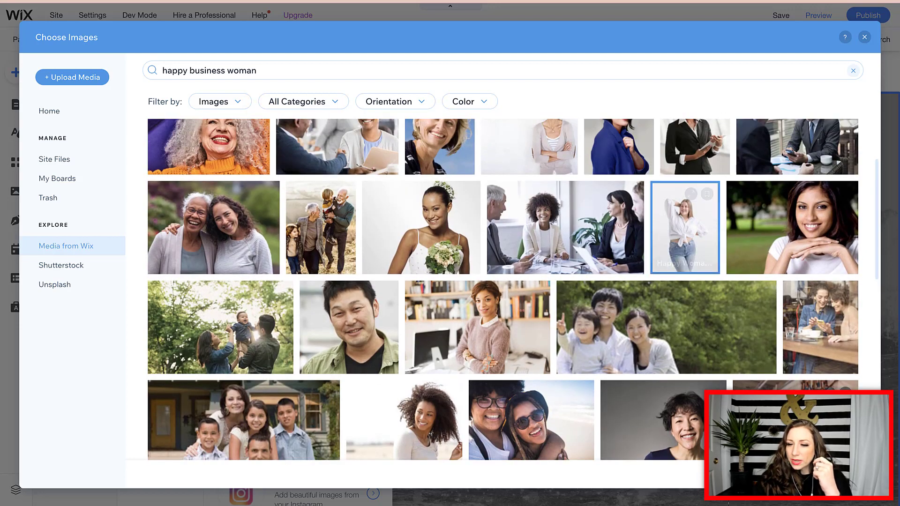
pyautogui.click(834, 474)
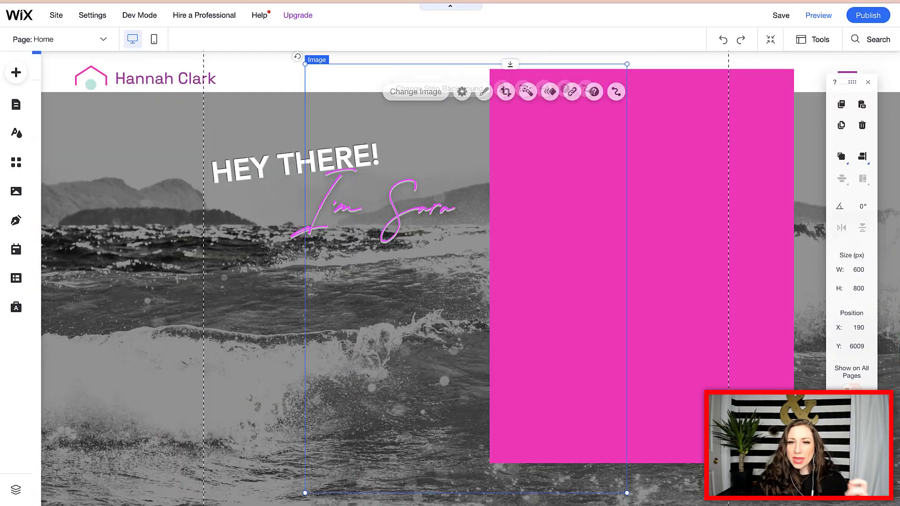
# Step: Fit the portrait inside the pink box at about 537 by 716 px, positioned near X 544, Y 6027
pyautogui.moveTo(511, 300); pyautogui.dragTo(681, 270)
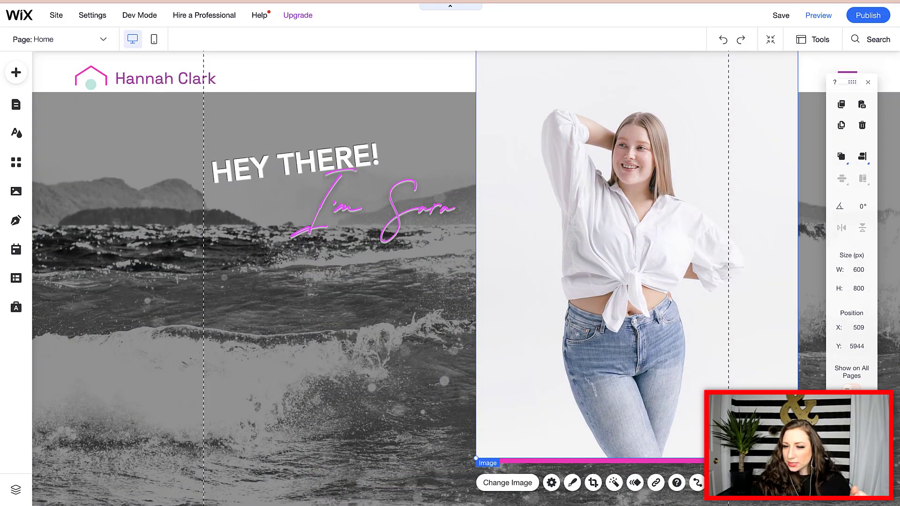
pyautogui.click(798, 458)
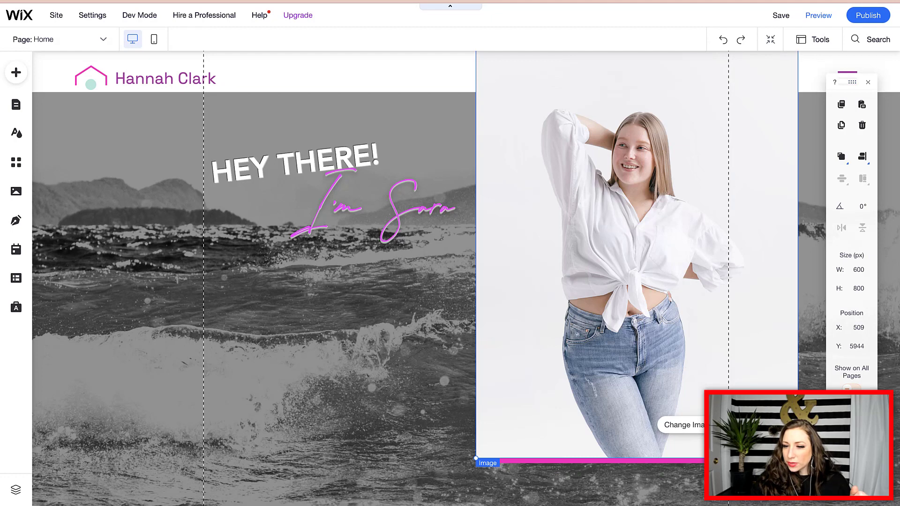
pyautogui.moveTo(798, 458); pyautogui.dragTo(728, 366)
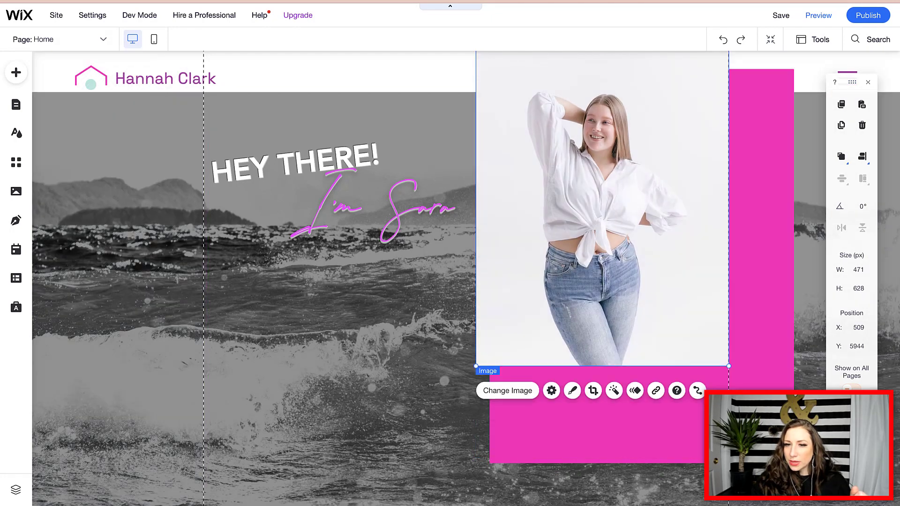
pyautogui.moveTo(609, 210); pyautogui.dragTo(628, 255)
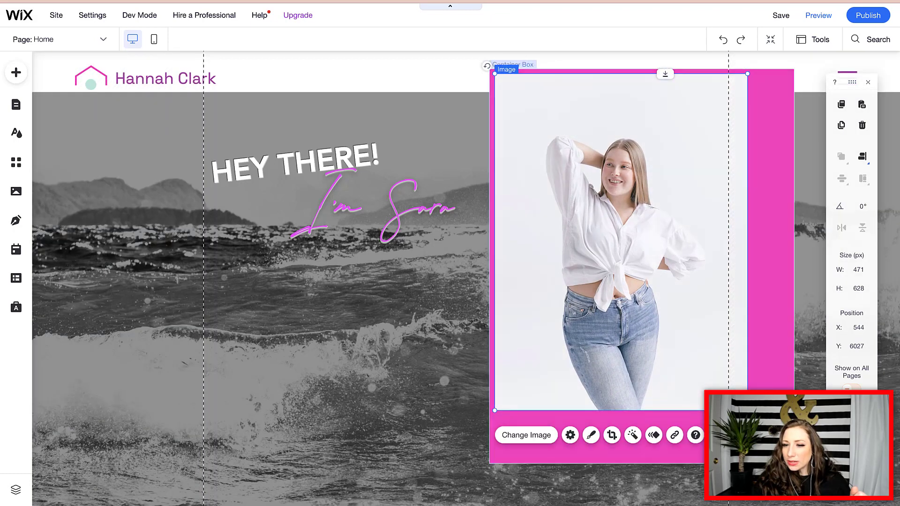
pyautogui.moveTo(756, 422); pyautogui.dragTo(783, 457)
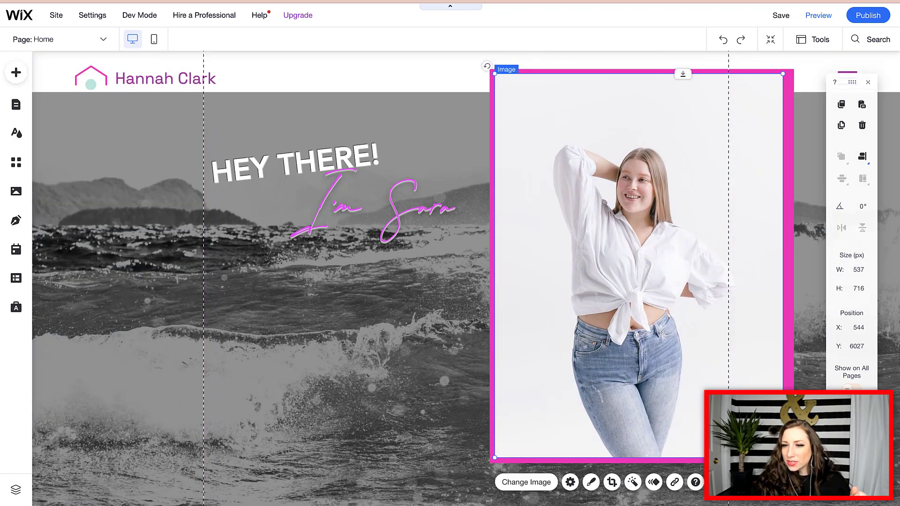
# Step: Narrow the pink container box to 558 px wide so it frames the portrait with an even border
pyautogui.click(789, 456)
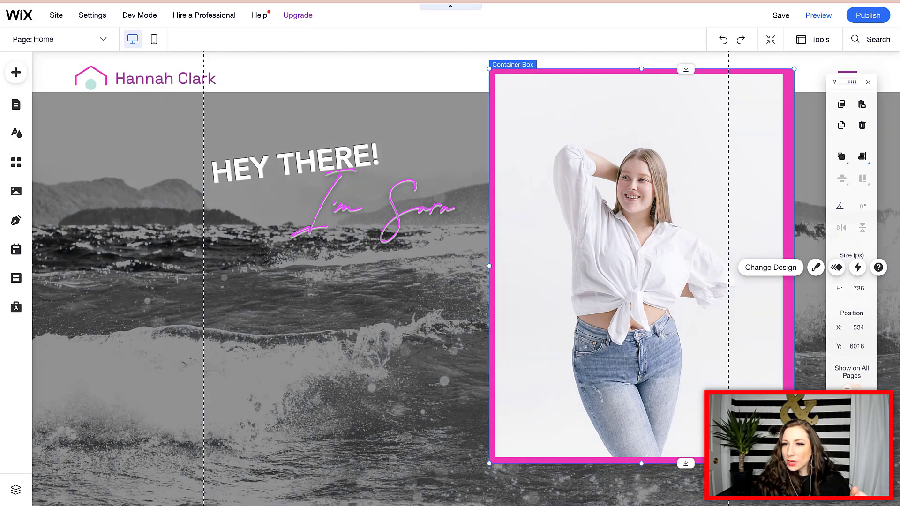
pyautogui.moveTo(794, 266); pyautogui.dragTo(794, 265)
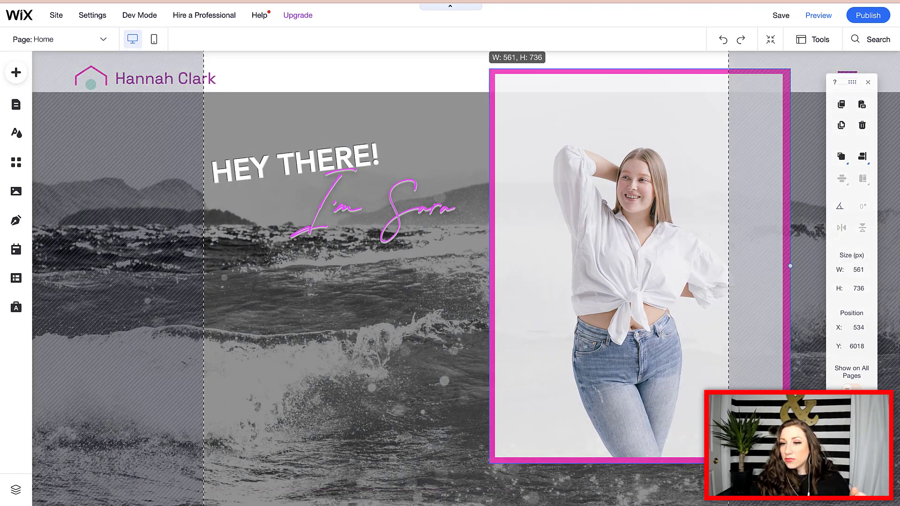
pyautogui.moveTo(789, 265); pyautogui.dragTo(788, 266)
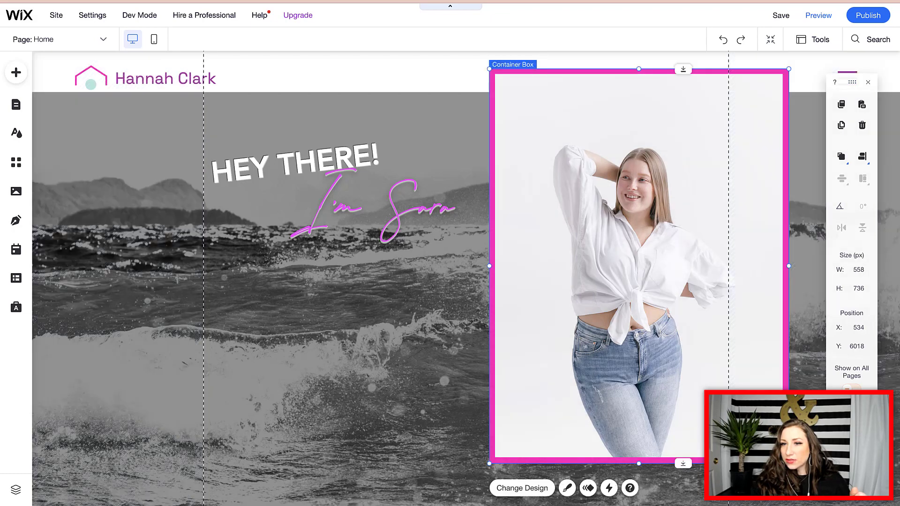
# Step: Try placing the framed portrait with its upper edge below the strip's upper edge, at about X 551, Y 6139
pyautogui.click(371, 330)
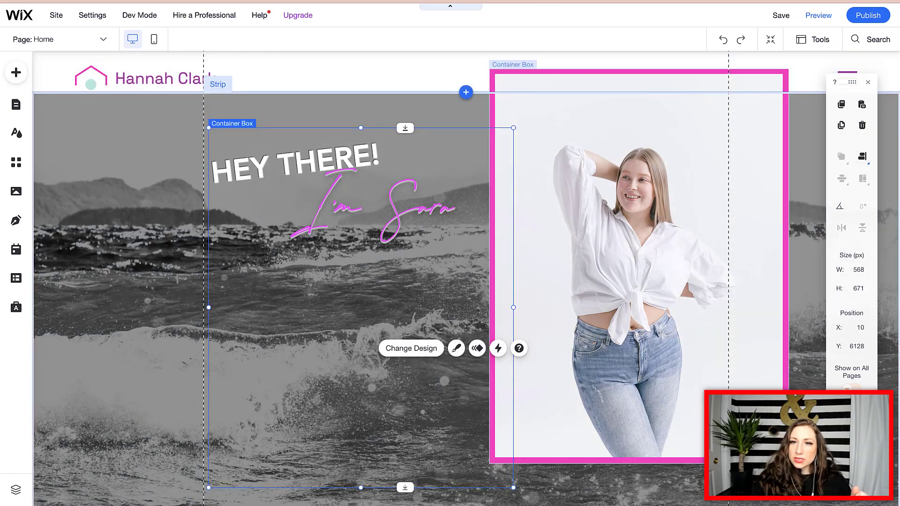
pyautogui.click(519, 74)
pyautogui.click(546, 61)
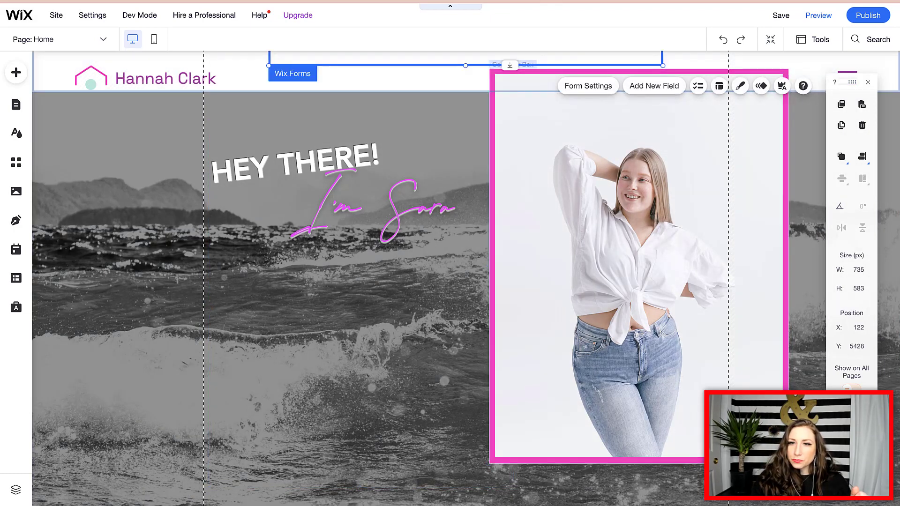
pyautogui.click(480, 79)
pyautogui.moveTo(516, 72); pyautogui.dragTo(515, 72)
pyautogui.moveTo(637, 281); pyautogui.dragTo(654, 305)
pyautogui.click(508, 78)
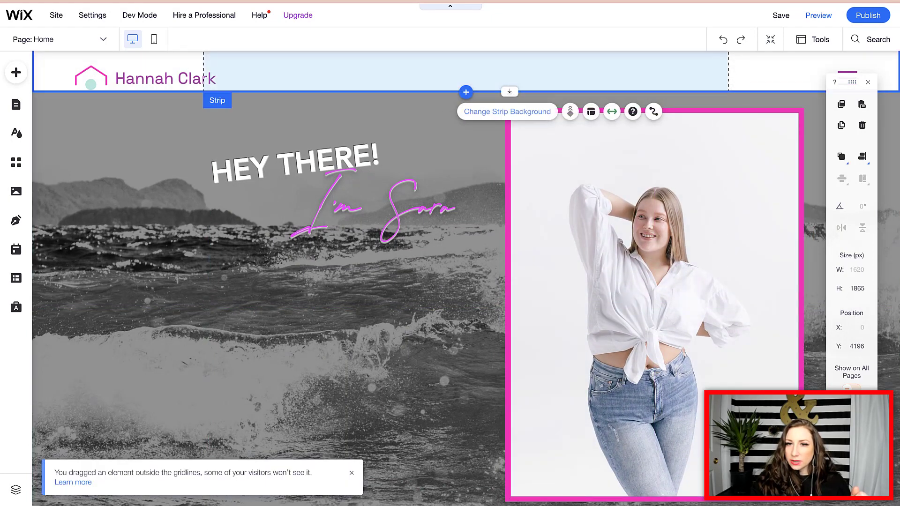
pyautogui.click(654, 304)
pyautogui.moveTo(654, 305); pyautogui.dragTo(647, 454)
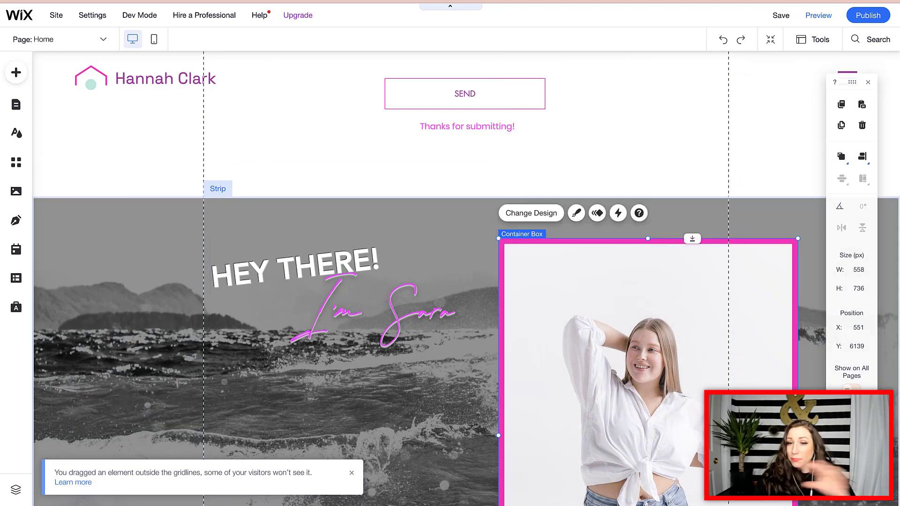
# Step: Raise the framed portrait so it slightly overlaps the section above the strip, at about X 562, Y 6030
pyautogui.moveTo(646, 454); pyautogui.dragTo(652, 373)
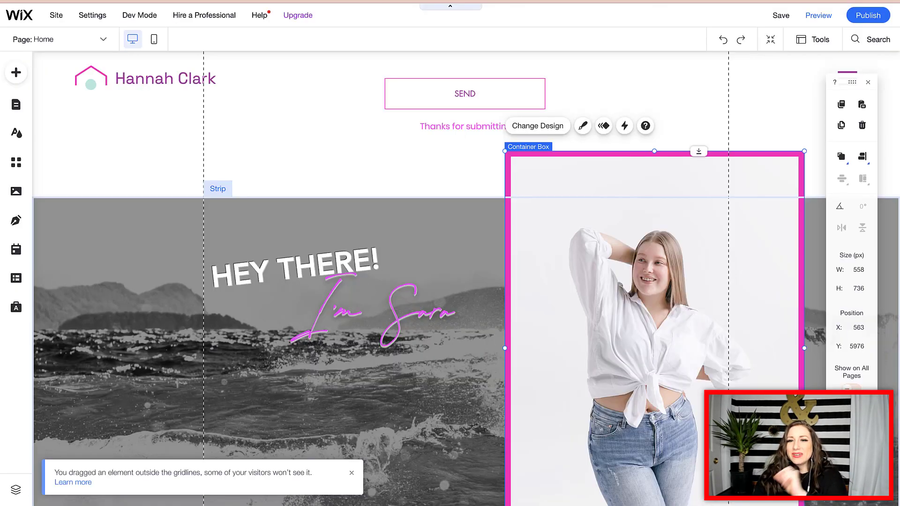
pyautogui.moveTo(750, 422); pyautogui.dragTo(749, 450)
pyautogui.moveTo(651, 402); pyautogui.dragTo(651, 402)
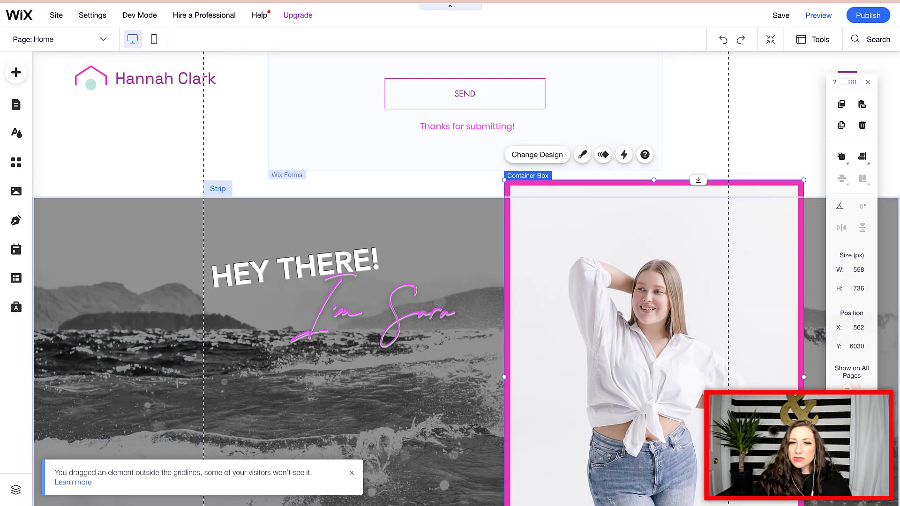
pyautogui.click(461, 184)
pyautogui.scroll(-4, 461, 225)
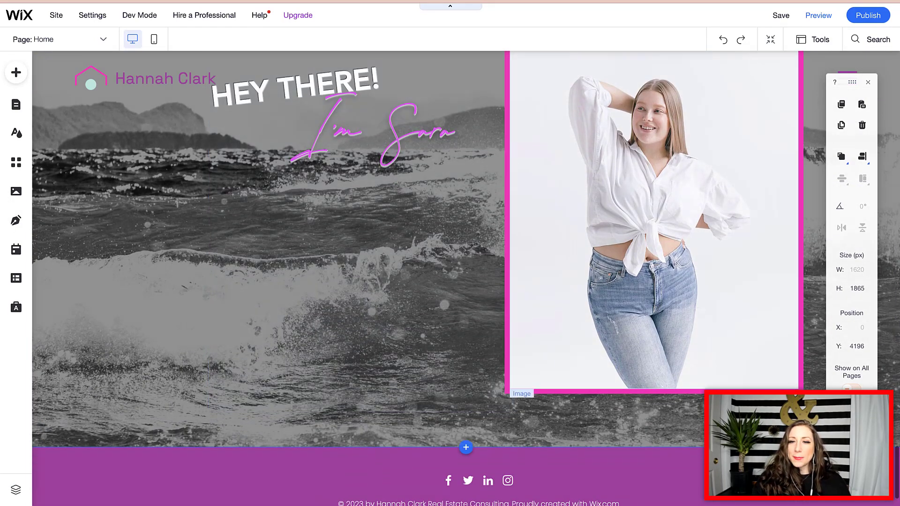
pyautogui.scroll(2, 465, 278)
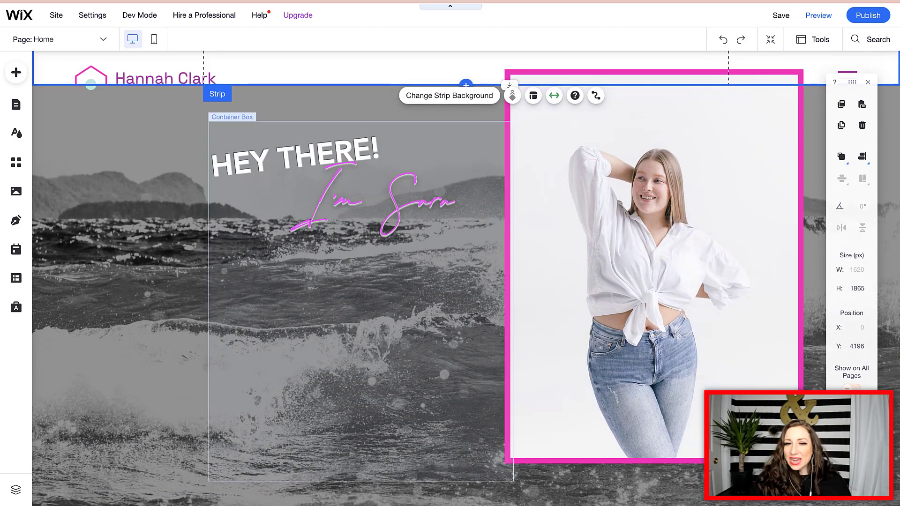
pyautogui.click(323, 319)
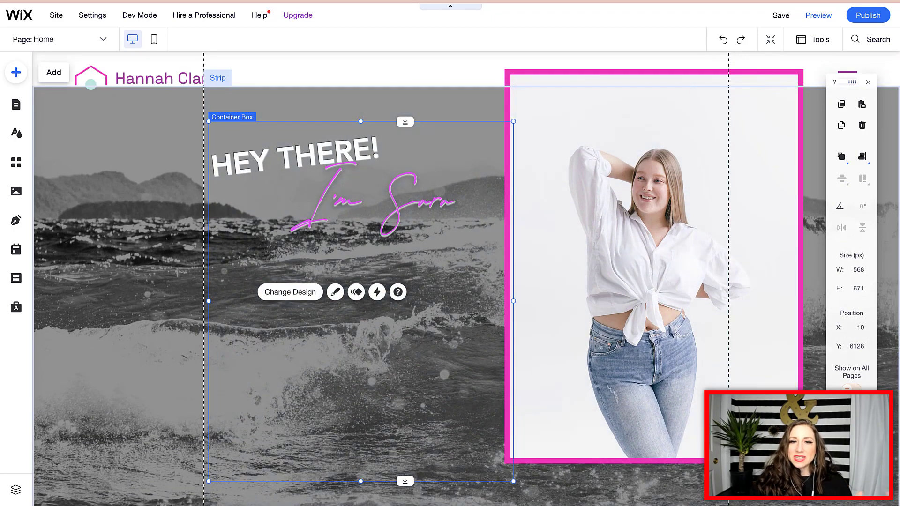
pyautogui.click(16, 72)
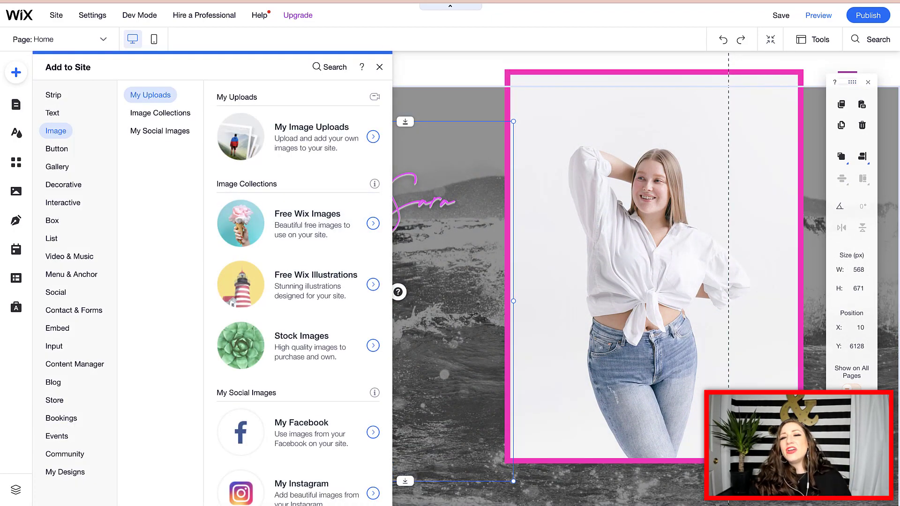
pyautogui.click(451, 106)
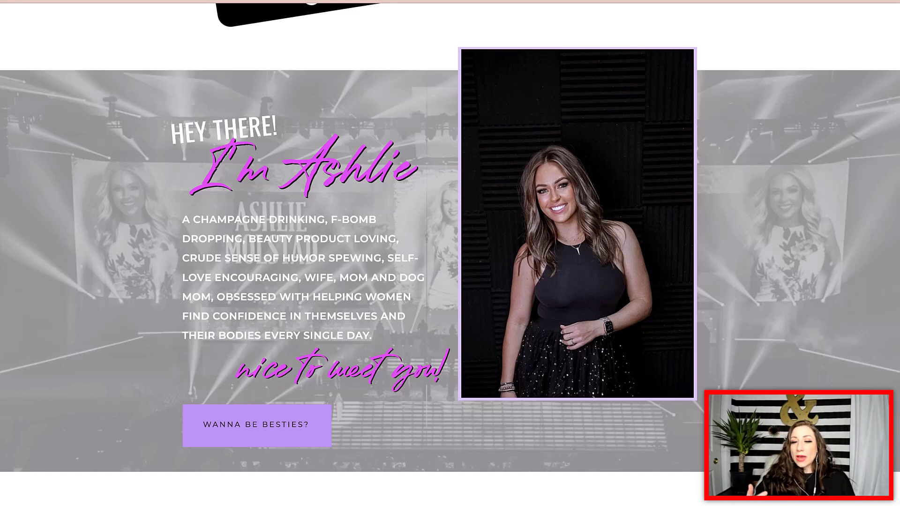
# Step: Open the background scroll effect options for the ocean strip
pyautogui.scroll(-3, 449, 253)
pyautogui.scroll(3, 450, 253)
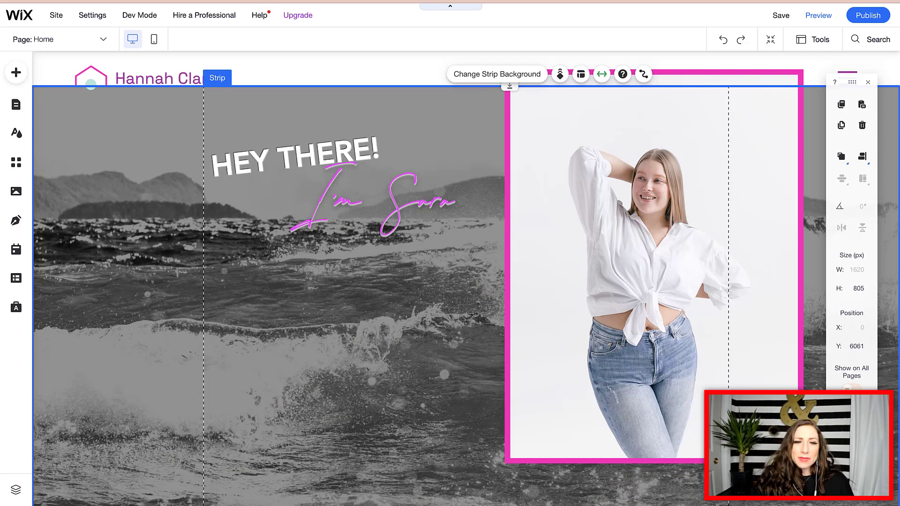
pyautogui.click(194, 219)
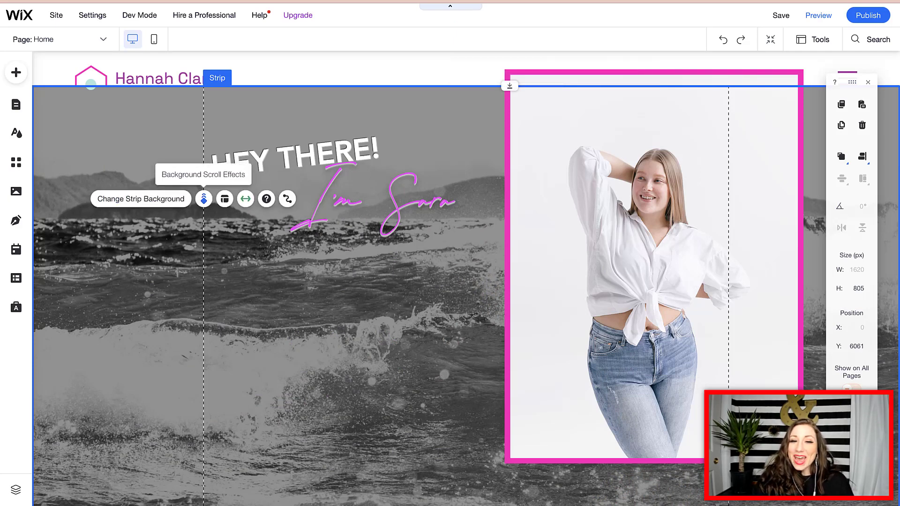
pyautogui.click(203, 199)
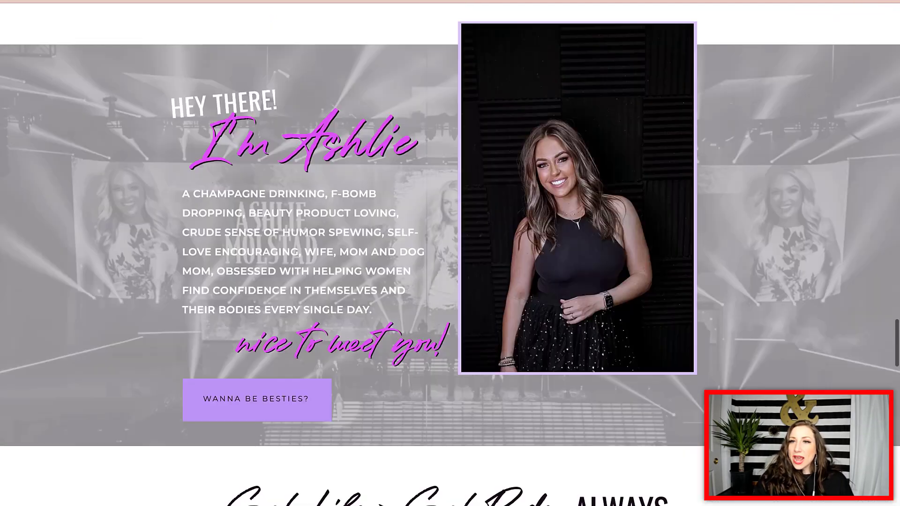
# Step: Examine on the reference website how the greeting strip's background behaves while the page scrolls
pyautogui.scroll(-4, 450, 253)
pyautogui.scroll(7, 450, 253)
pyautogui.scroll(-7, 450, 253)
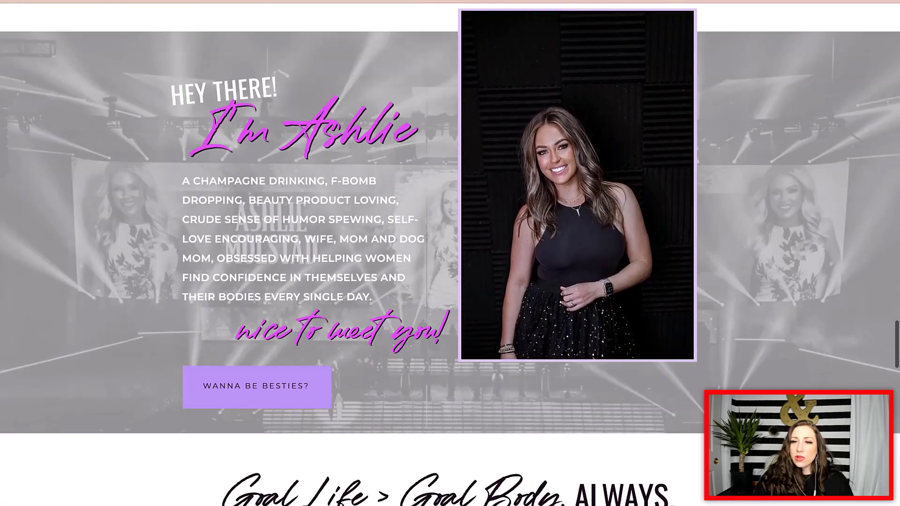
pyautogui.scroll(2, 450, 253)
pyautogui.scroll(5, 450, 253)
pyautogui.scroll(-5, 450, 253)
pyautogui.scroll(4, 450, 253)
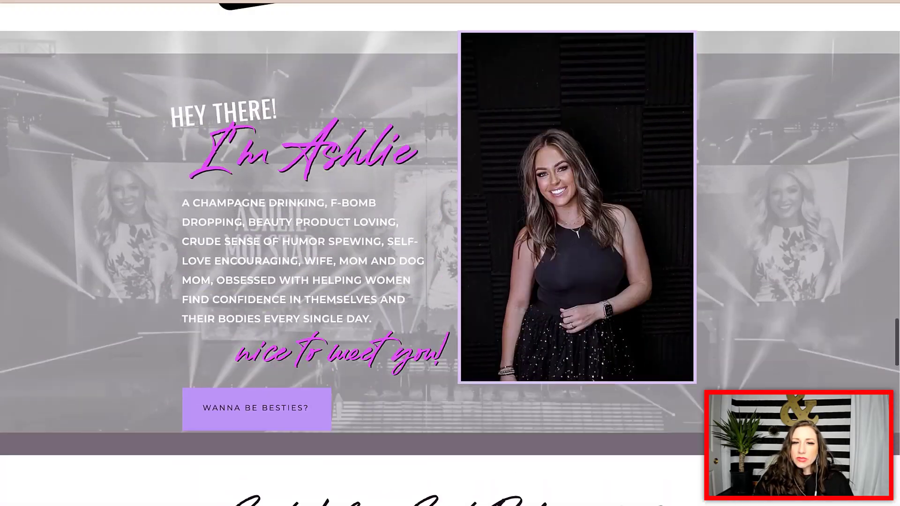
pyautogui.scroll(-2, 450, 253)
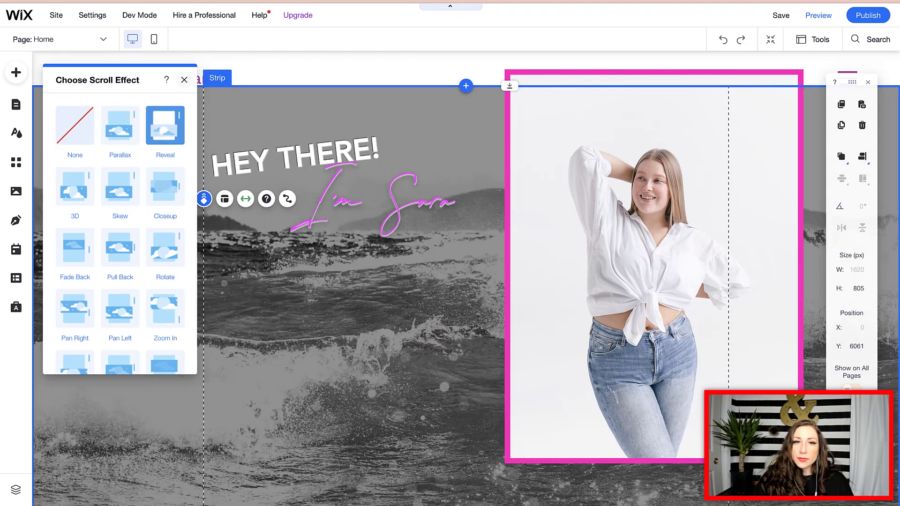
# Step: Apply the Reveal scroll effect to the ocean strip's background and save the site
pyautogui.click(184, 80)
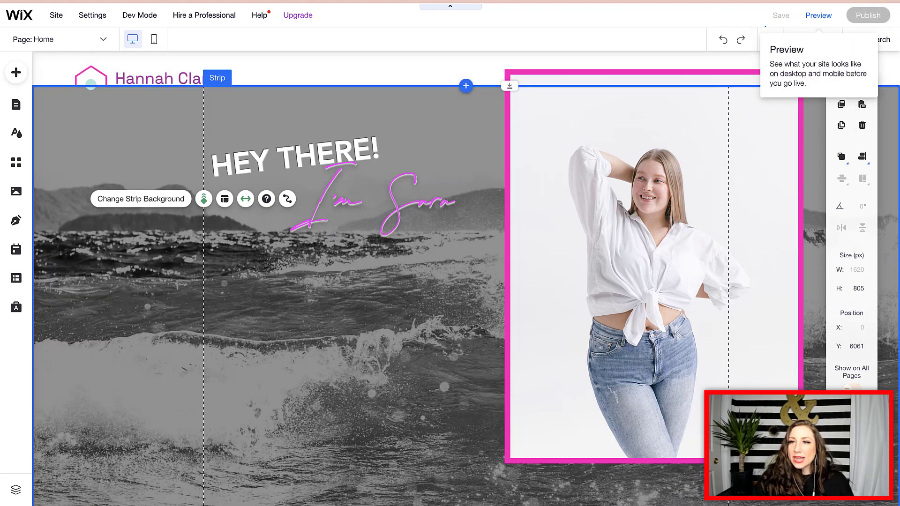
pyautogui.hotkey('ctrl', 's')
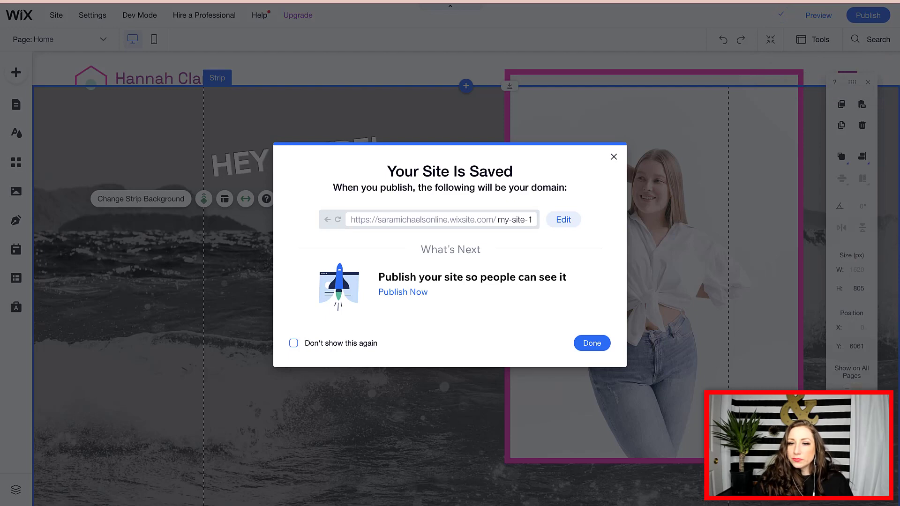
pyautogui.click(592, 343)
# Step: Preview the site and check the ocean strip's background scroll effect and the portrait's overlap at the strip's upper edge
pyautogui.click(818, 15)
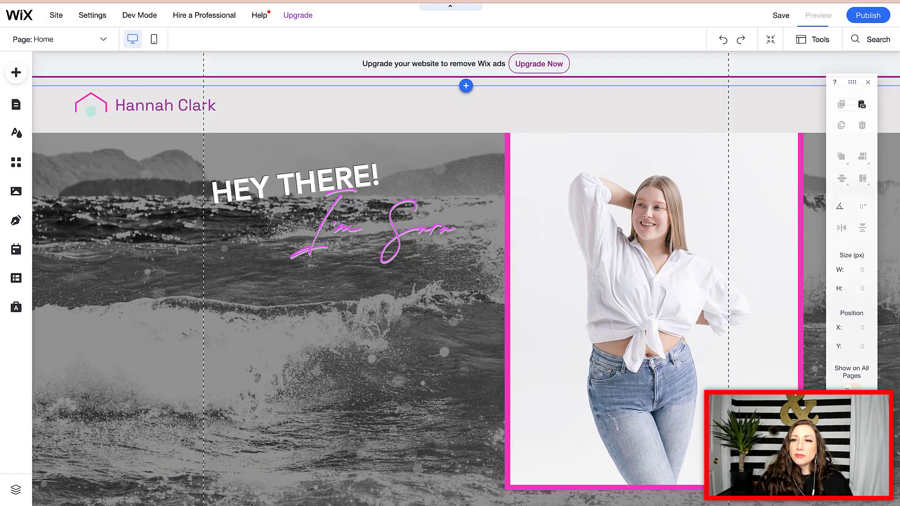
pyautogui.scroll(2, 450, 308)
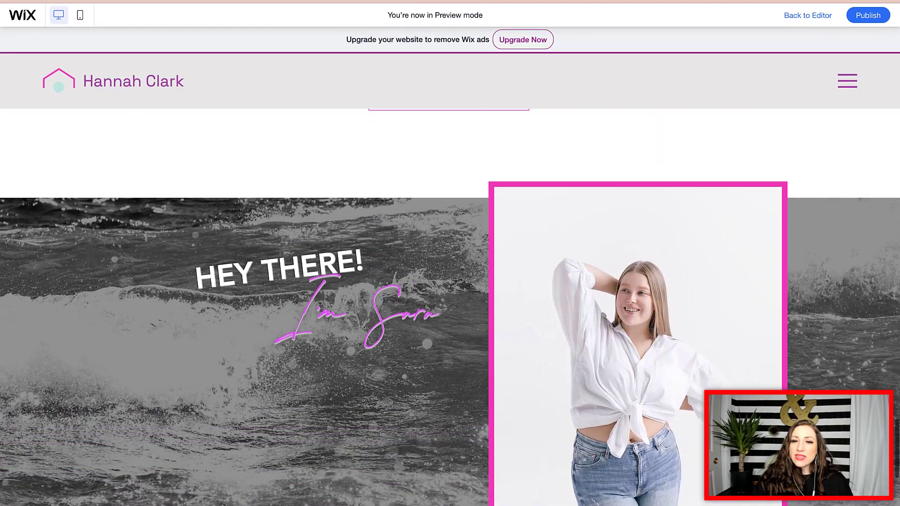
pyautogui.scroll(-4, 449, 307)
pyautogui.scroll(4, 450, 307)
pyautogui.scroll(-4, 450, 305)
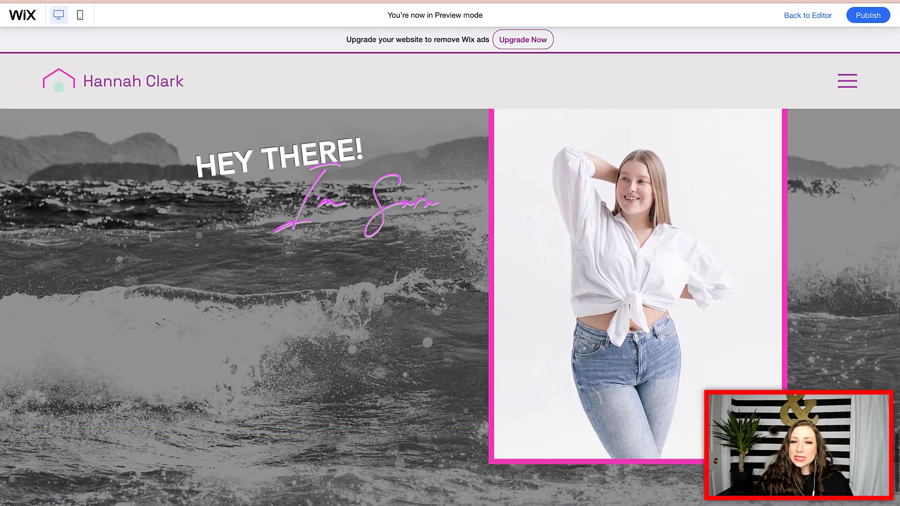
pyautogui.scroll(5, 450, 305)
pyautogui.scroll(2, 450, 304)
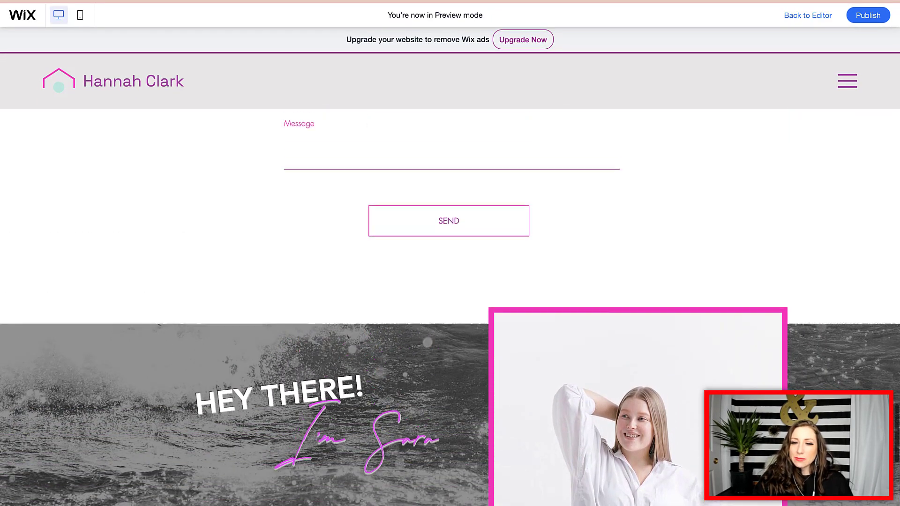
pyautogui.scroll(-4, 450, 305)
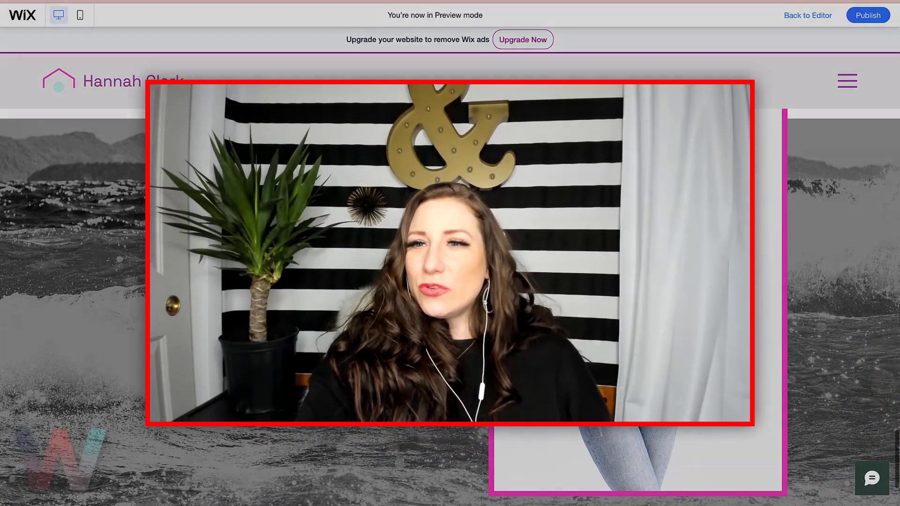